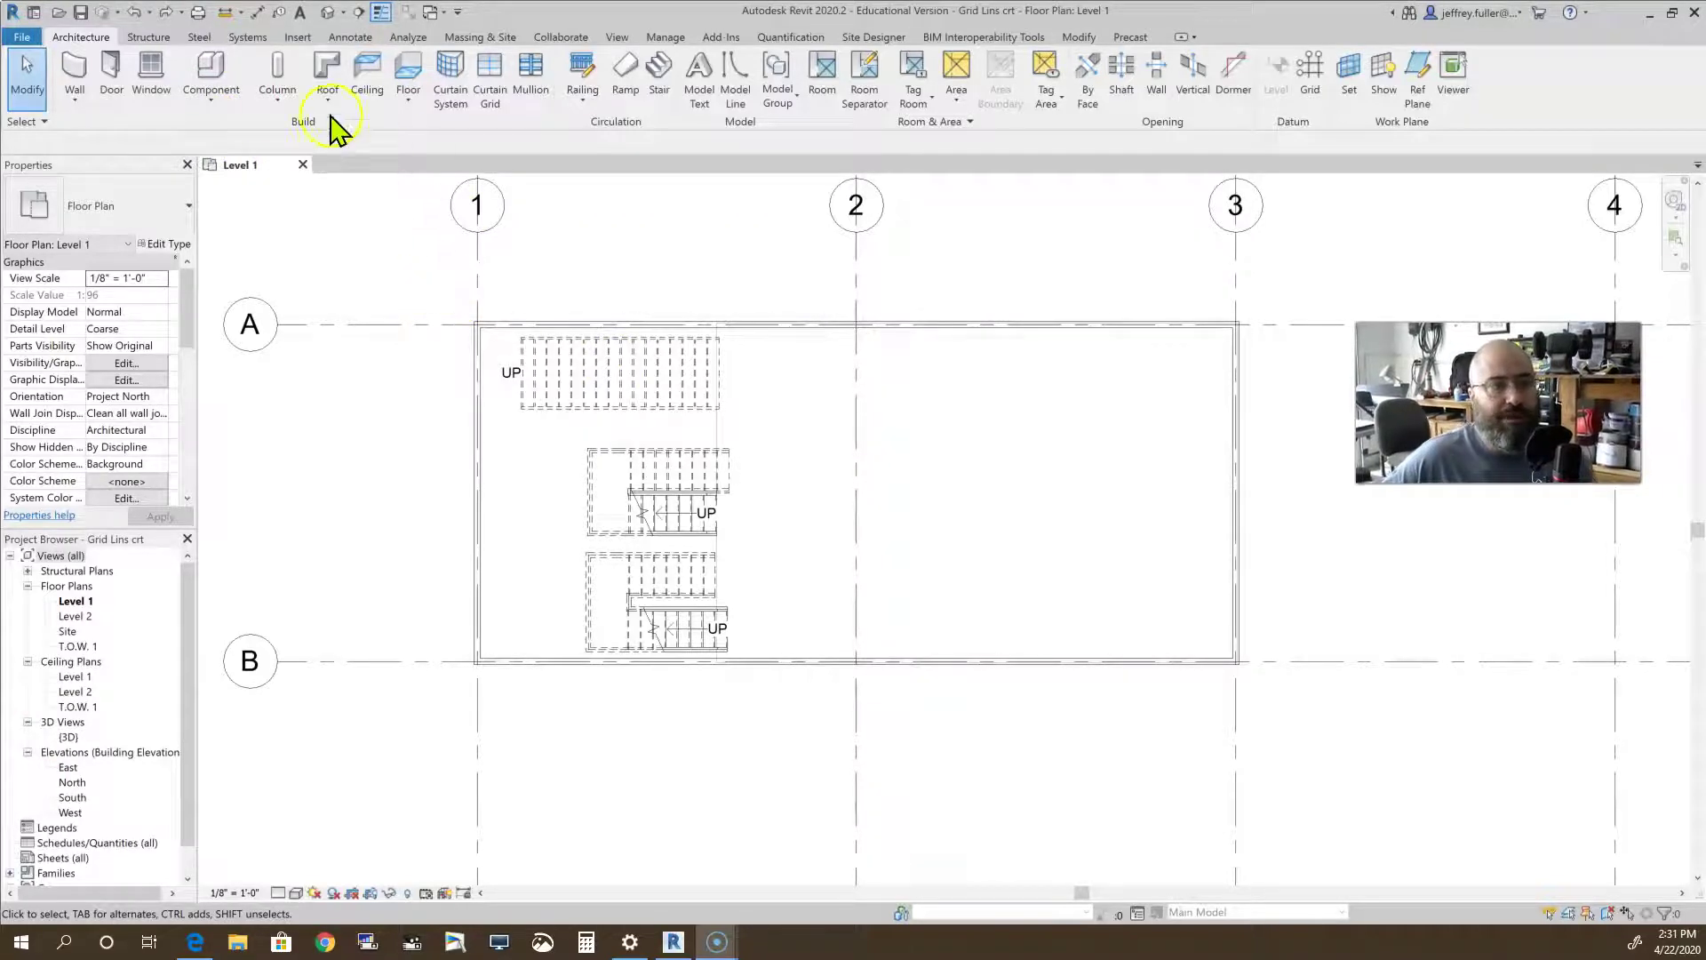
Expand the Architecture tab's Column dropdown to show Structural Column and Column: Architectural
left_click(280, 93)
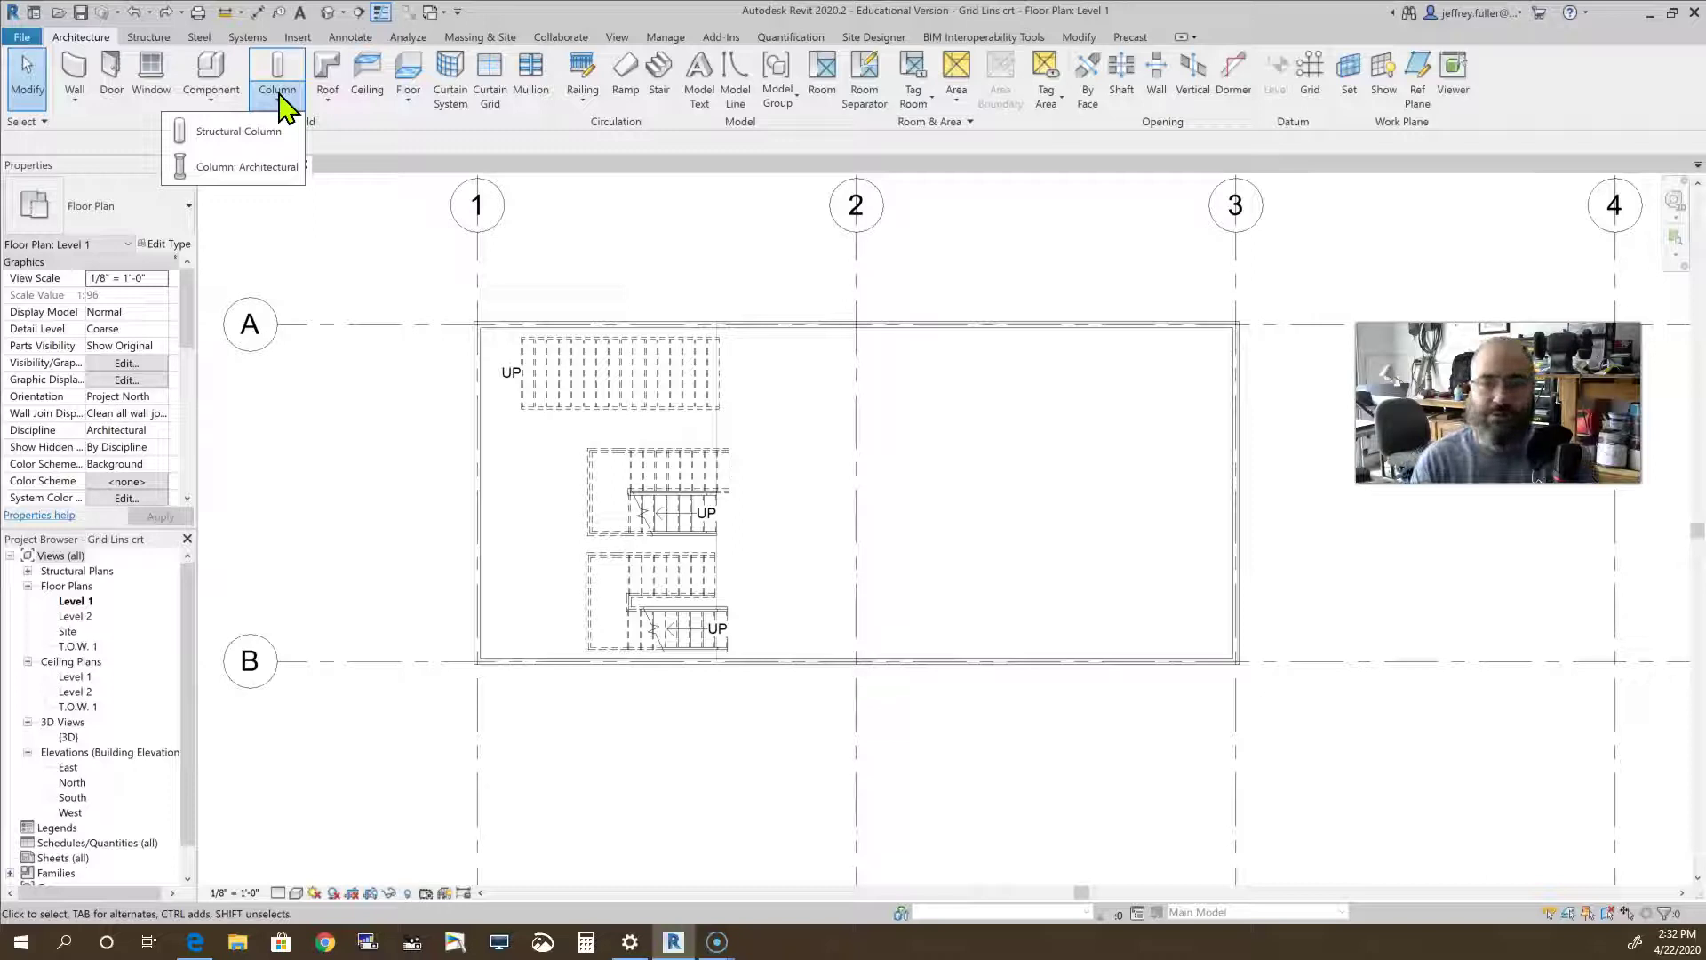
Start Column: Architectural placement and pick the Rectangular Column 24" x 24" type
left_click(267, 167)
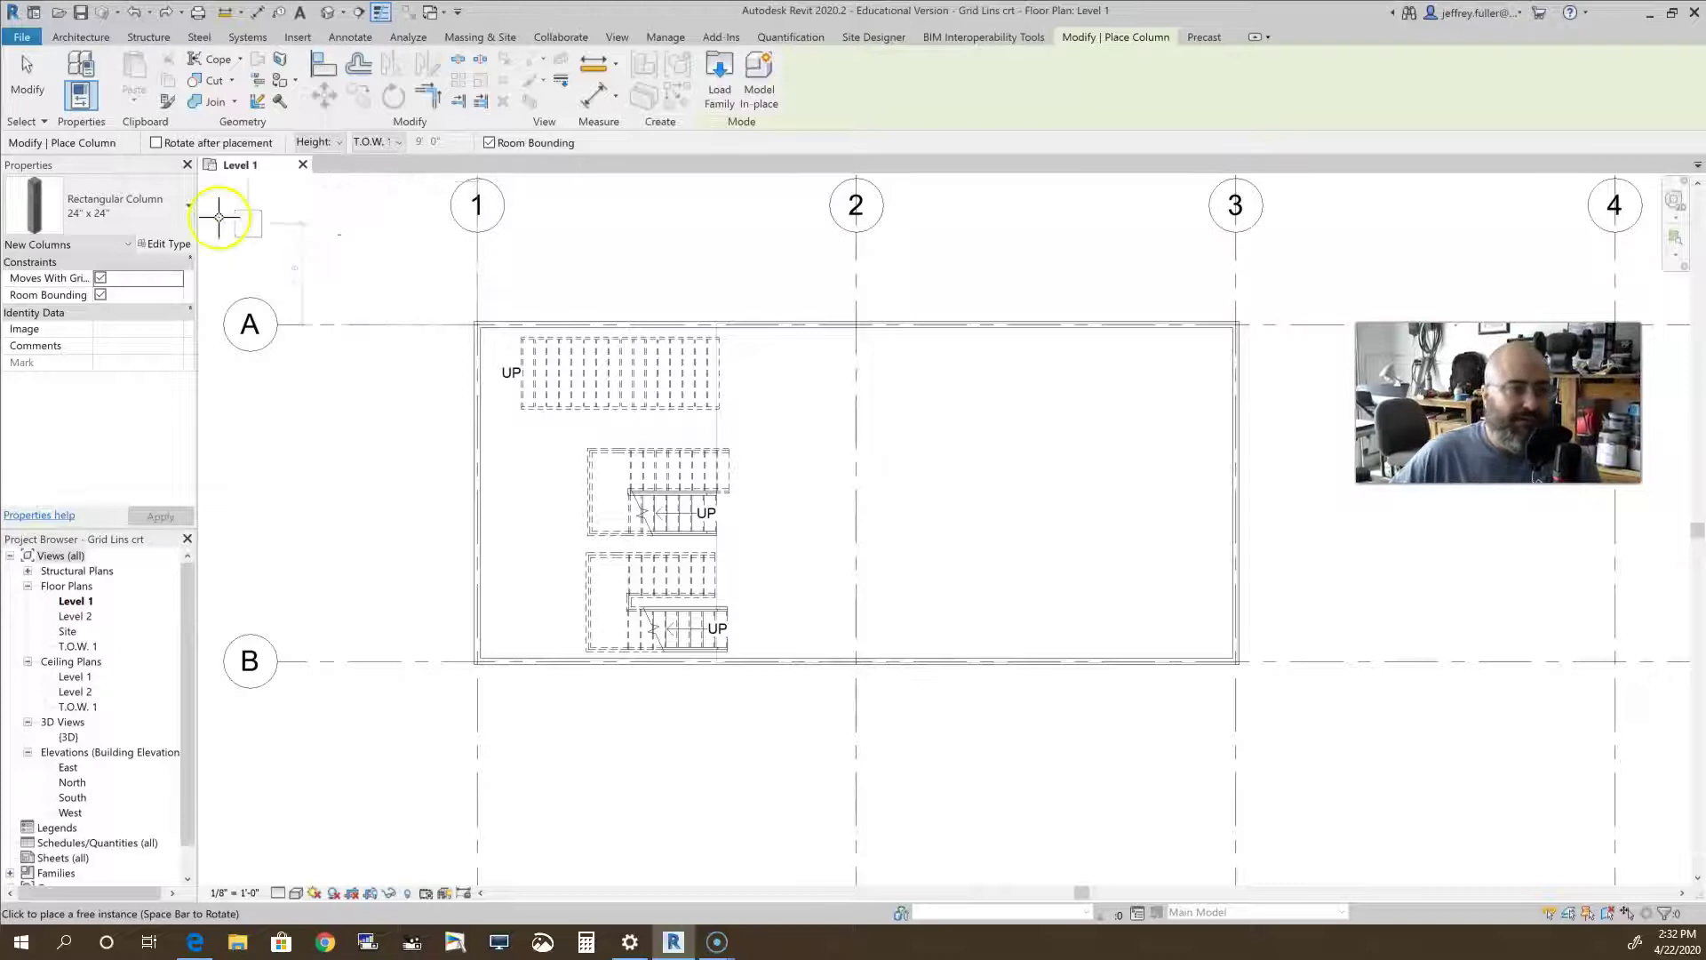
left_click(118, 209)
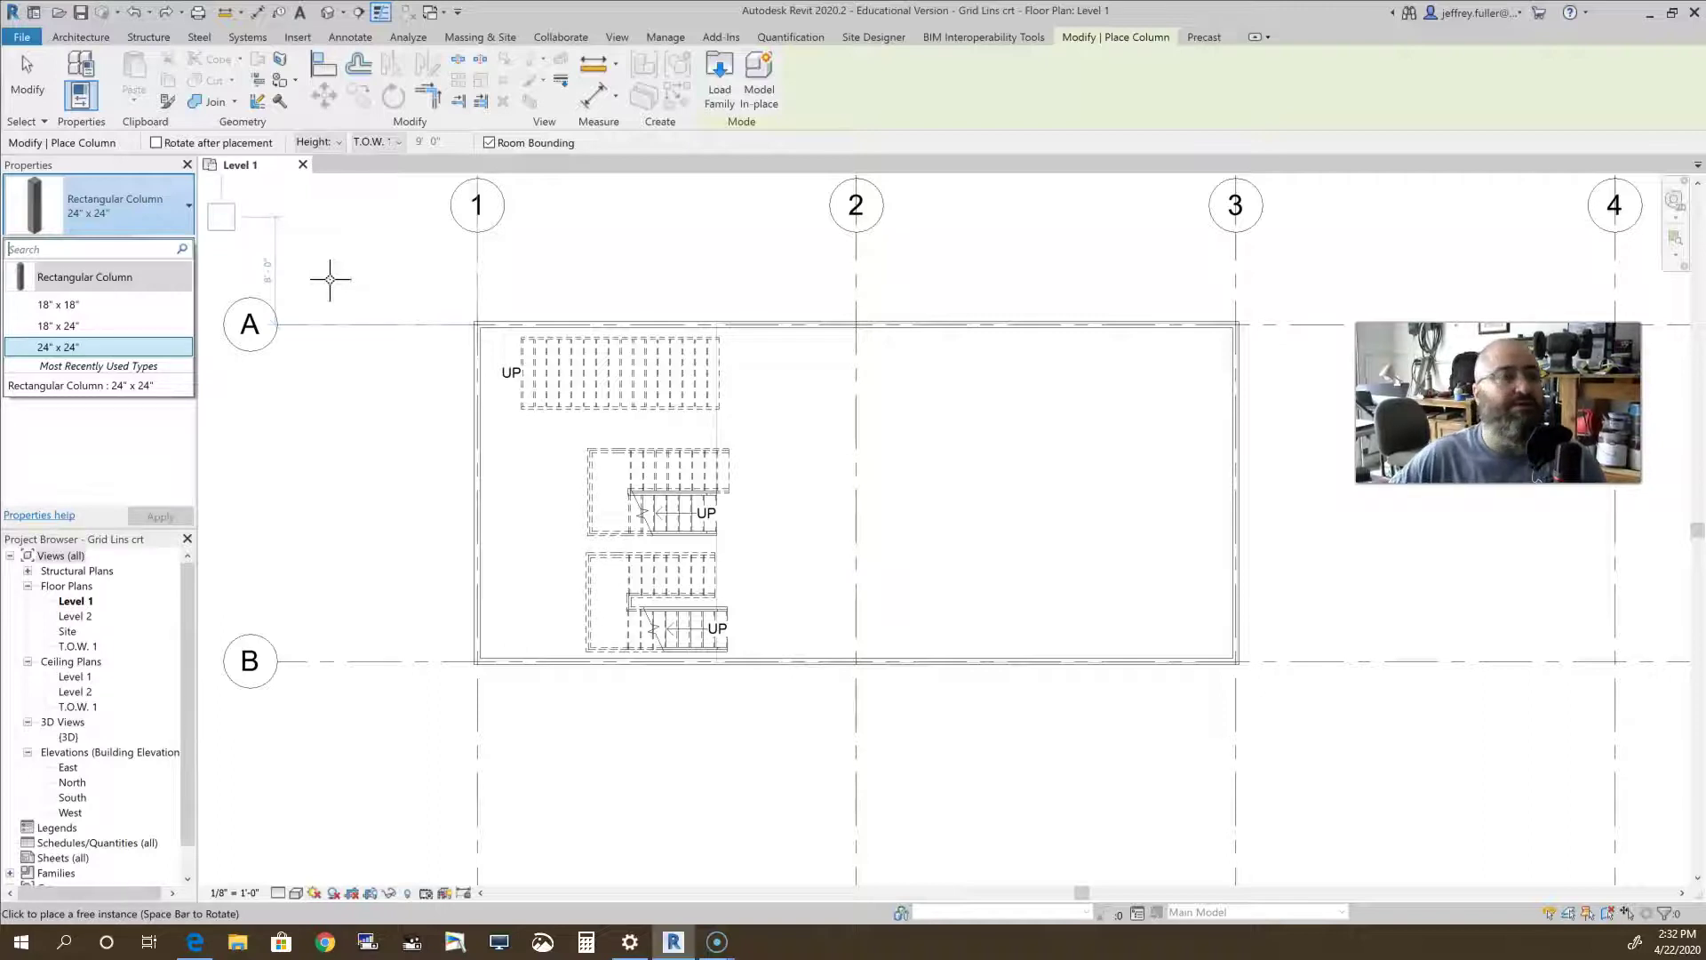
left_click(329, 252)
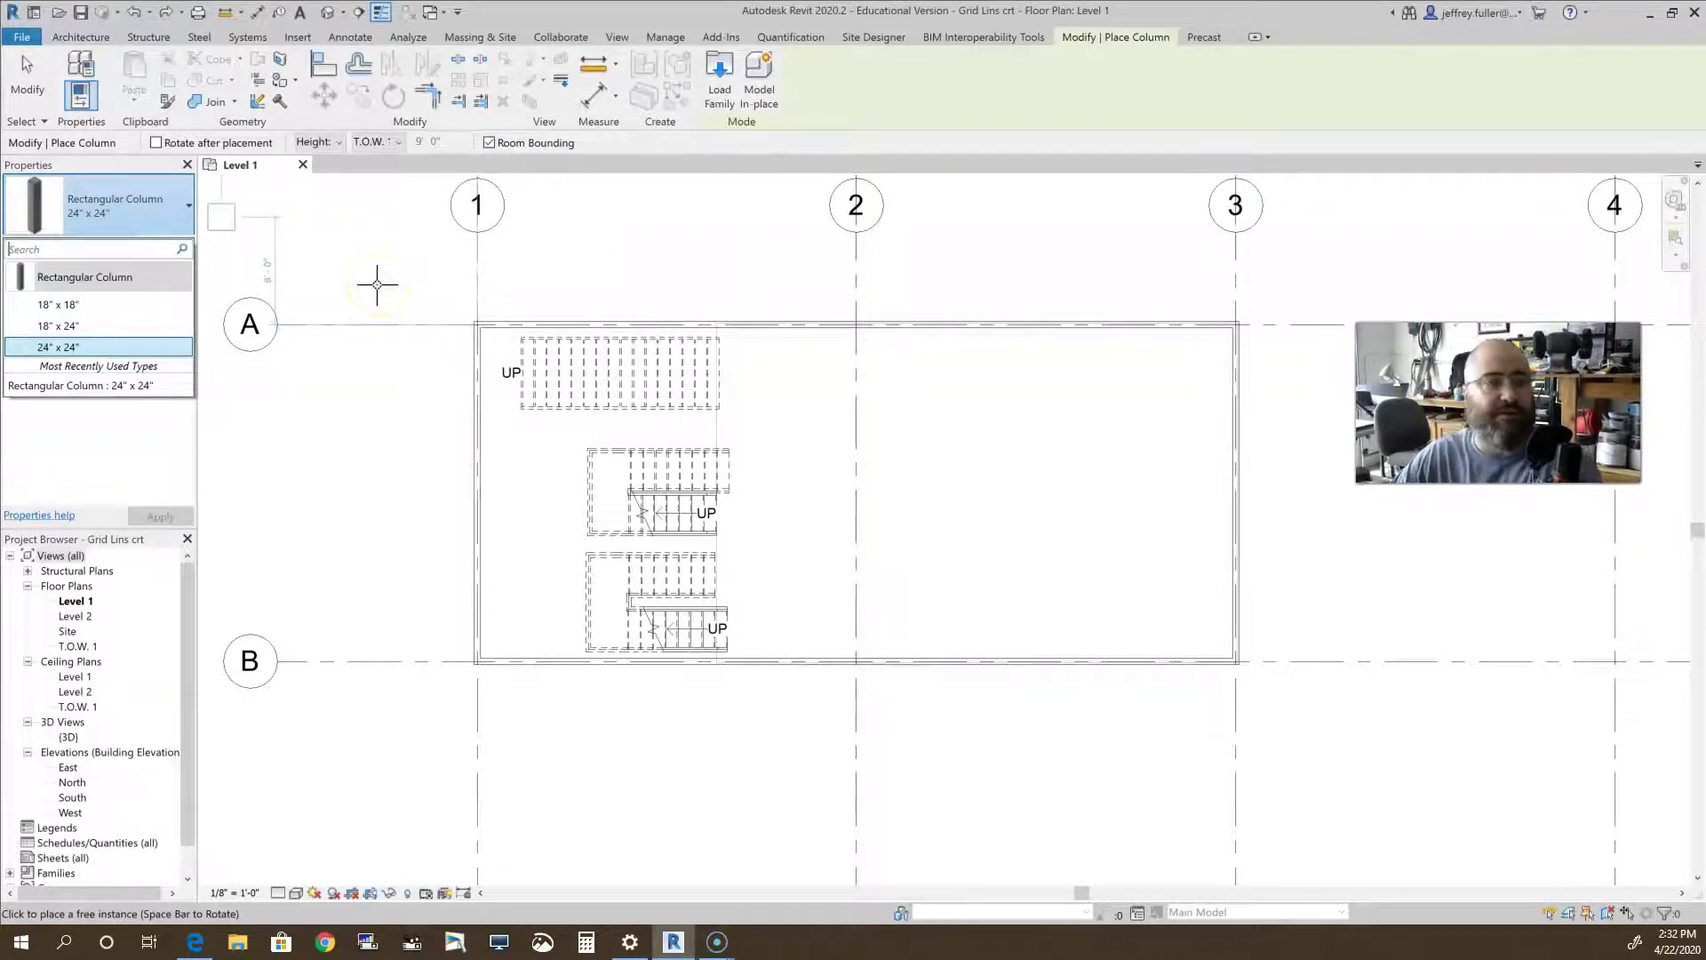
left_click(95, 190)
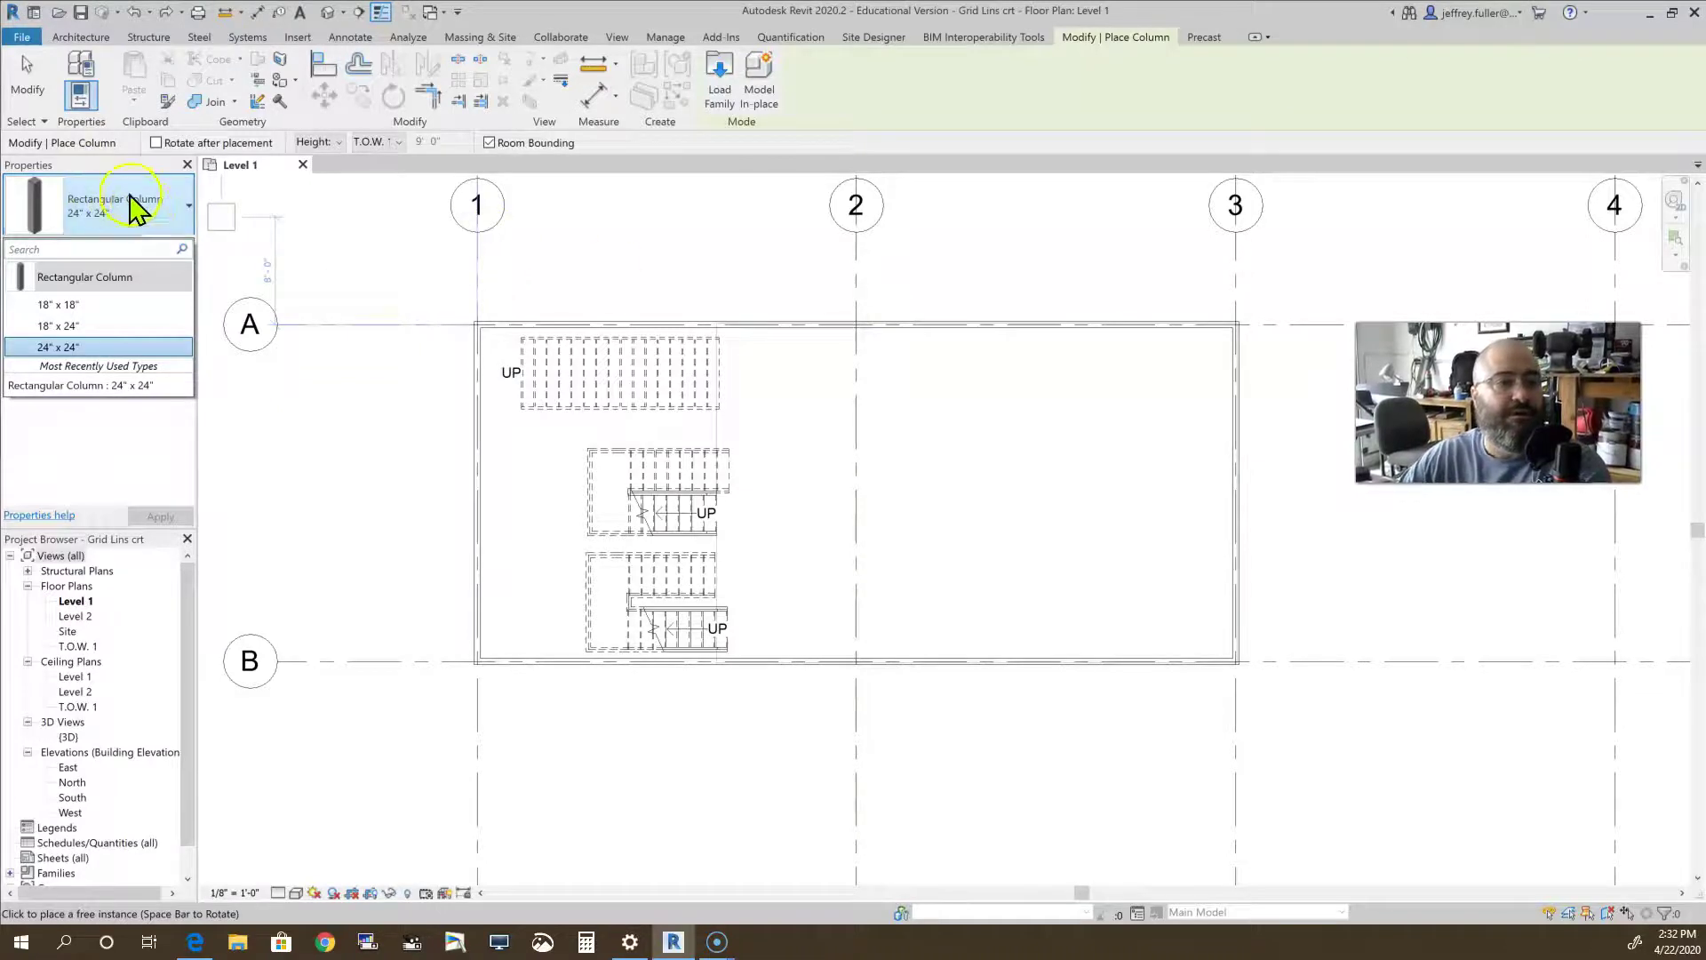
Keep the 24" x 24" type and test column snapping at grid 1/A and near 2/B
left_click(134, 204)
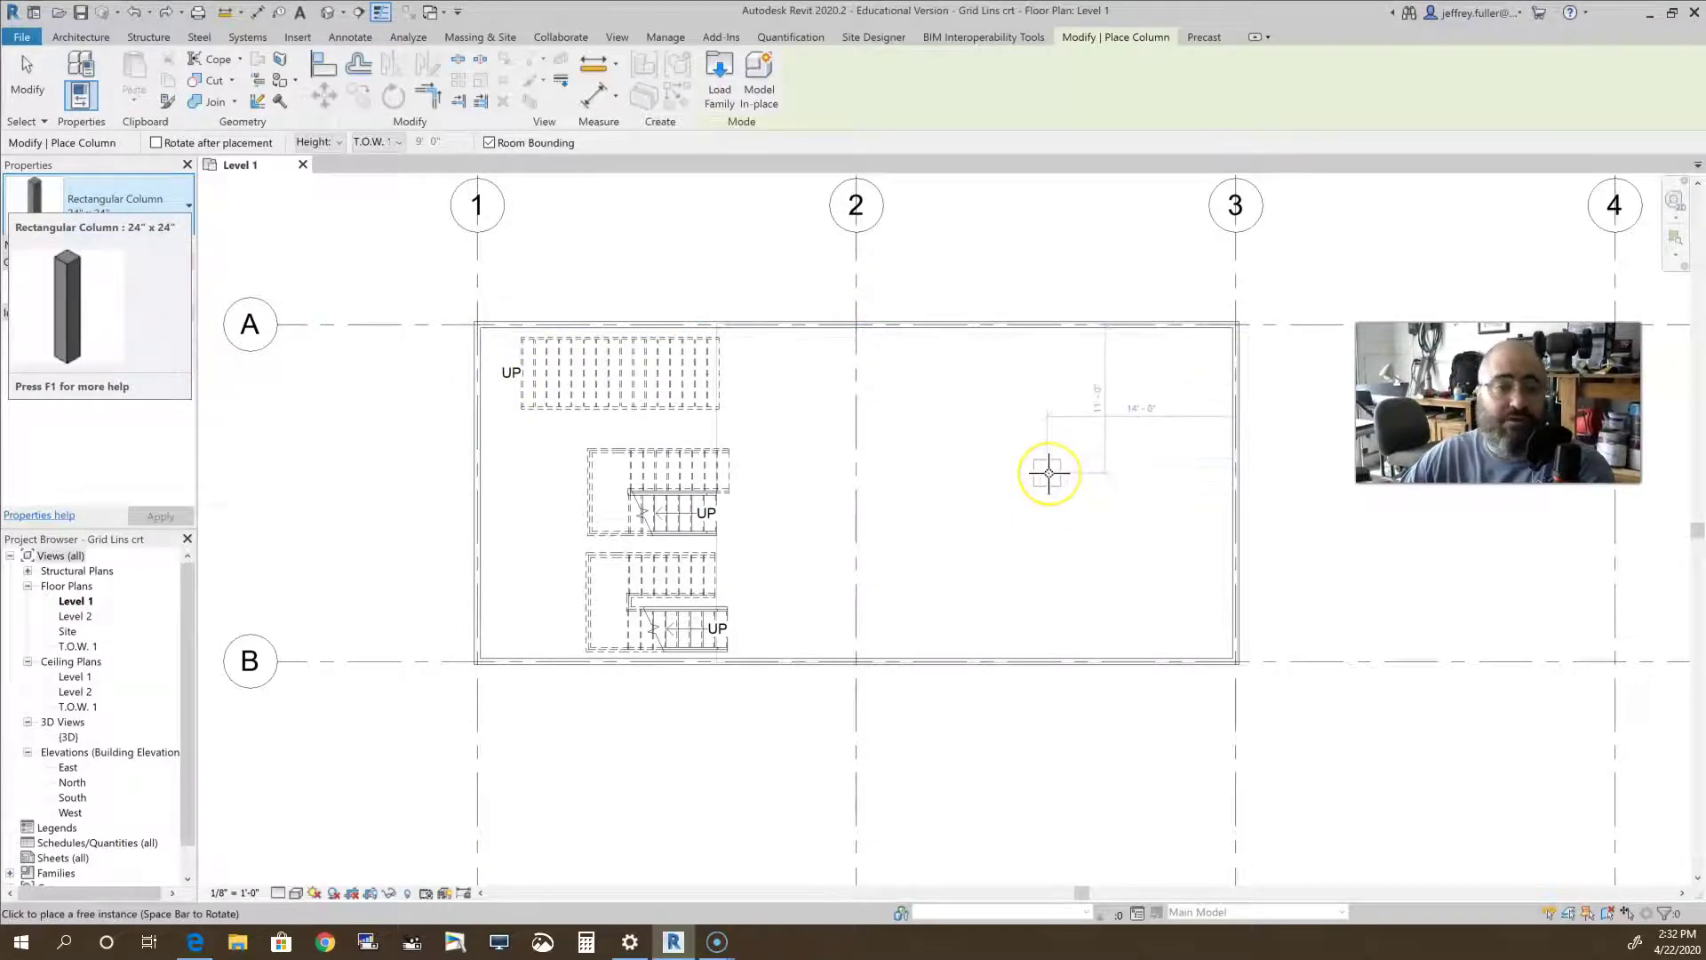
left_click(1049, 473)
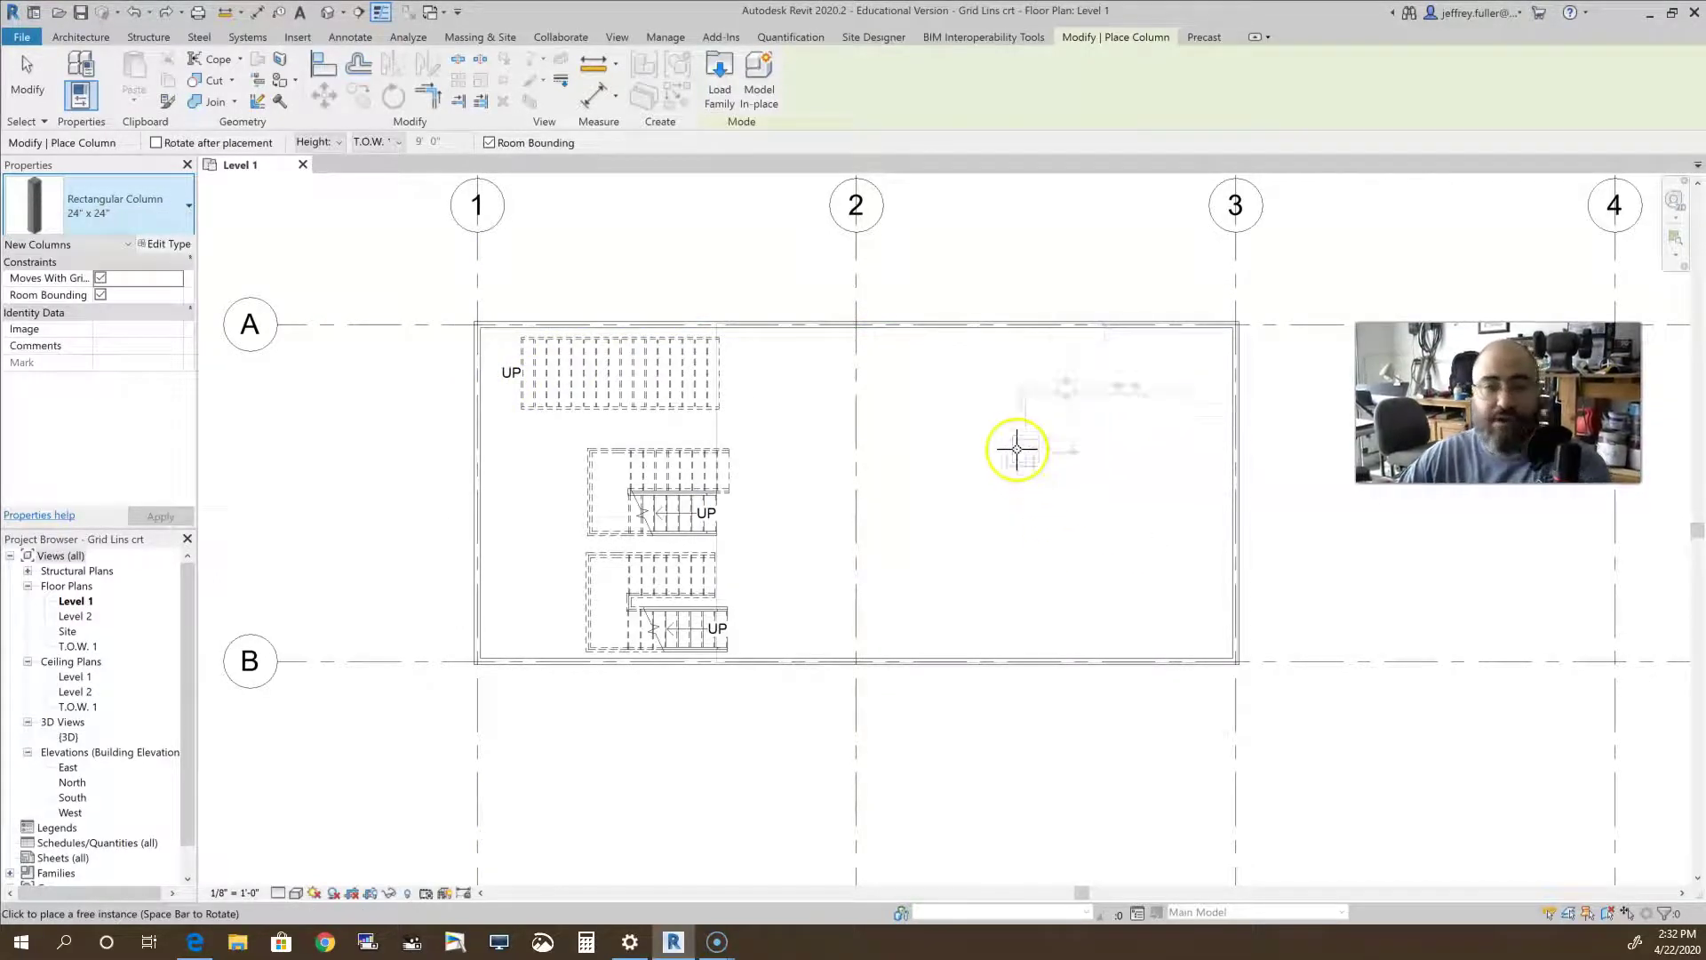
scroll(473, 354, "up", 3)
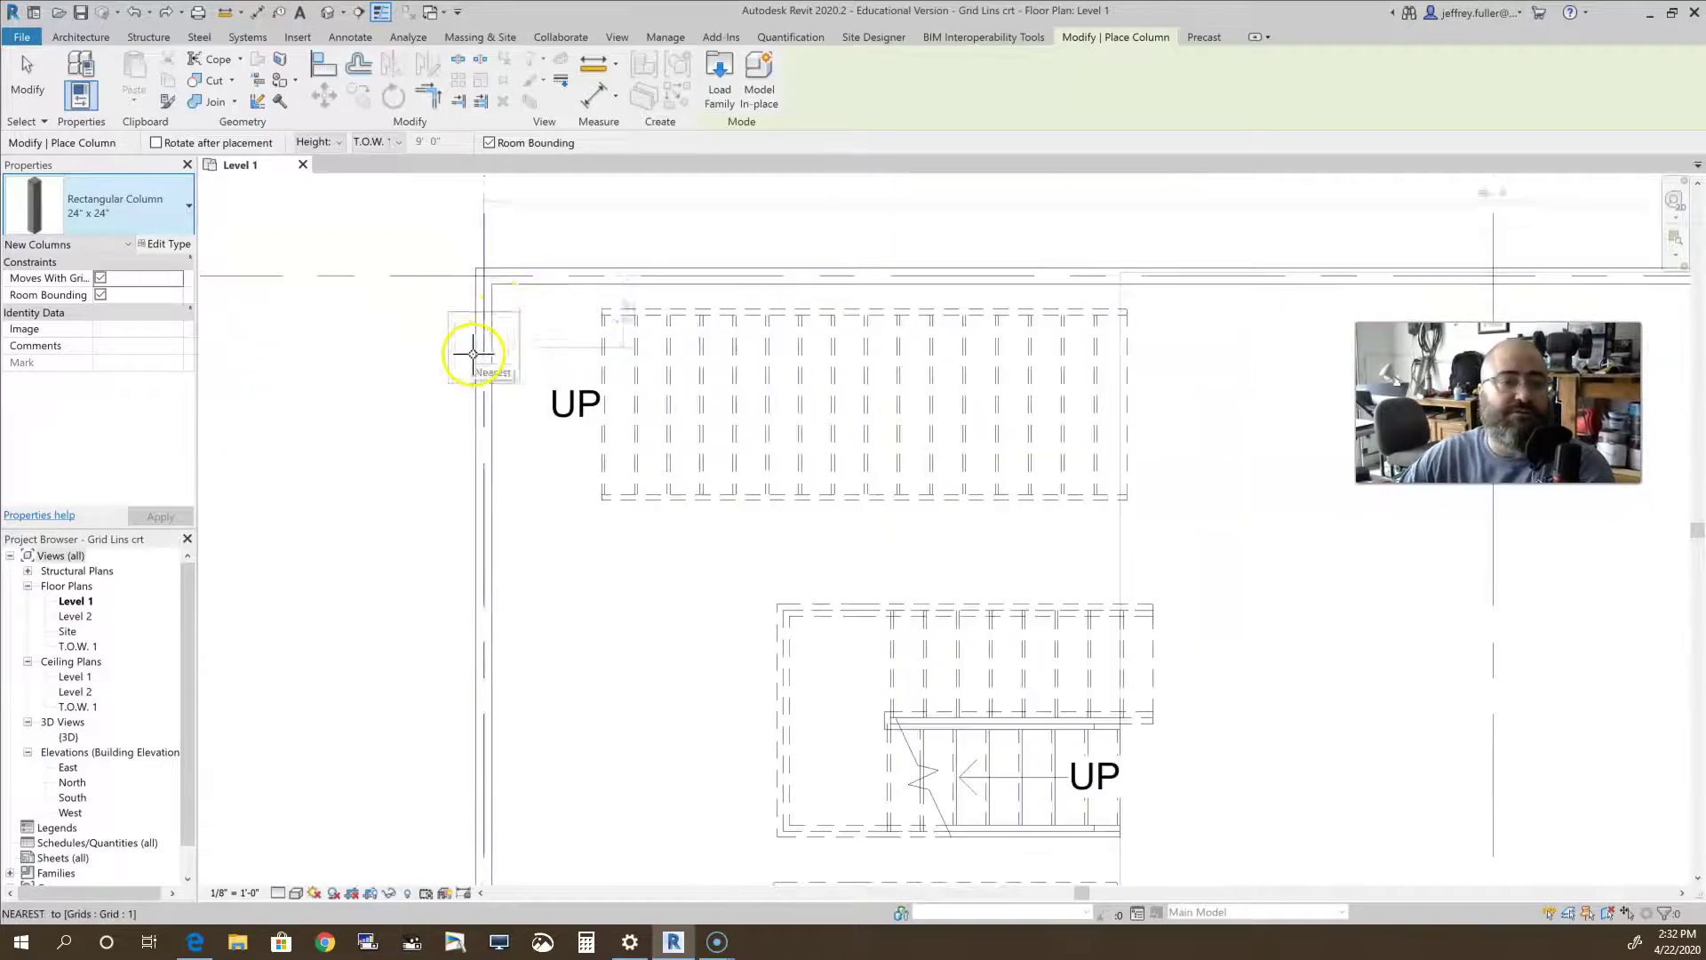
left_click(484, 276)
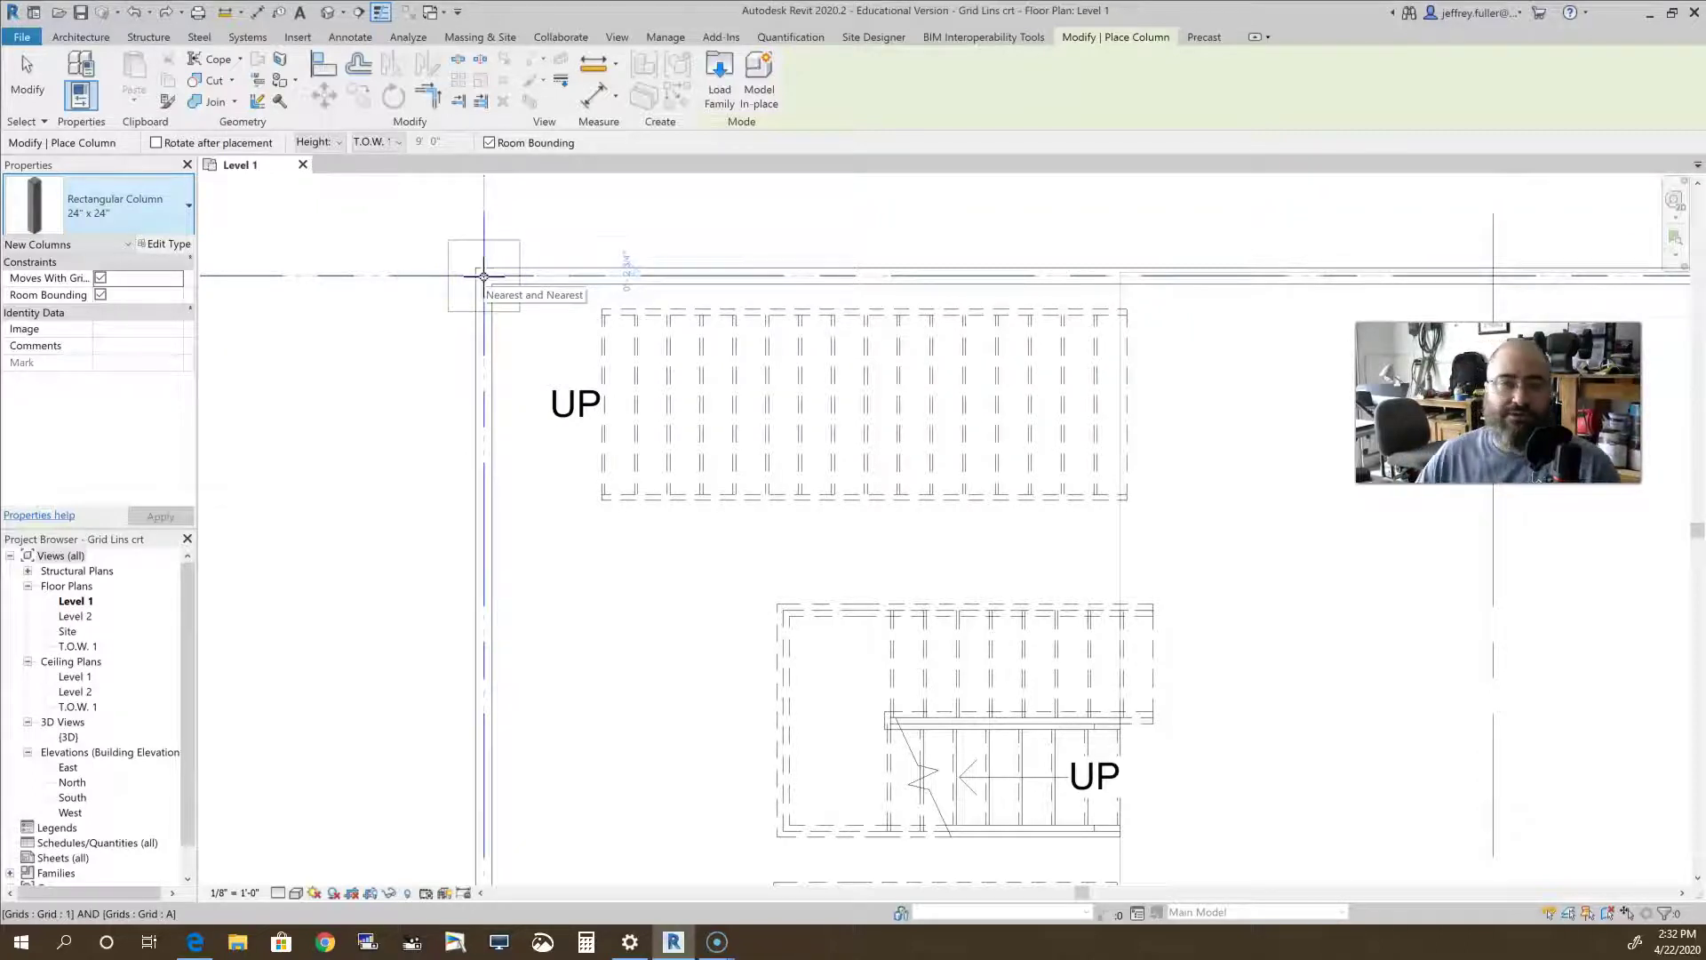
scroll(567, 410, "down", 5)
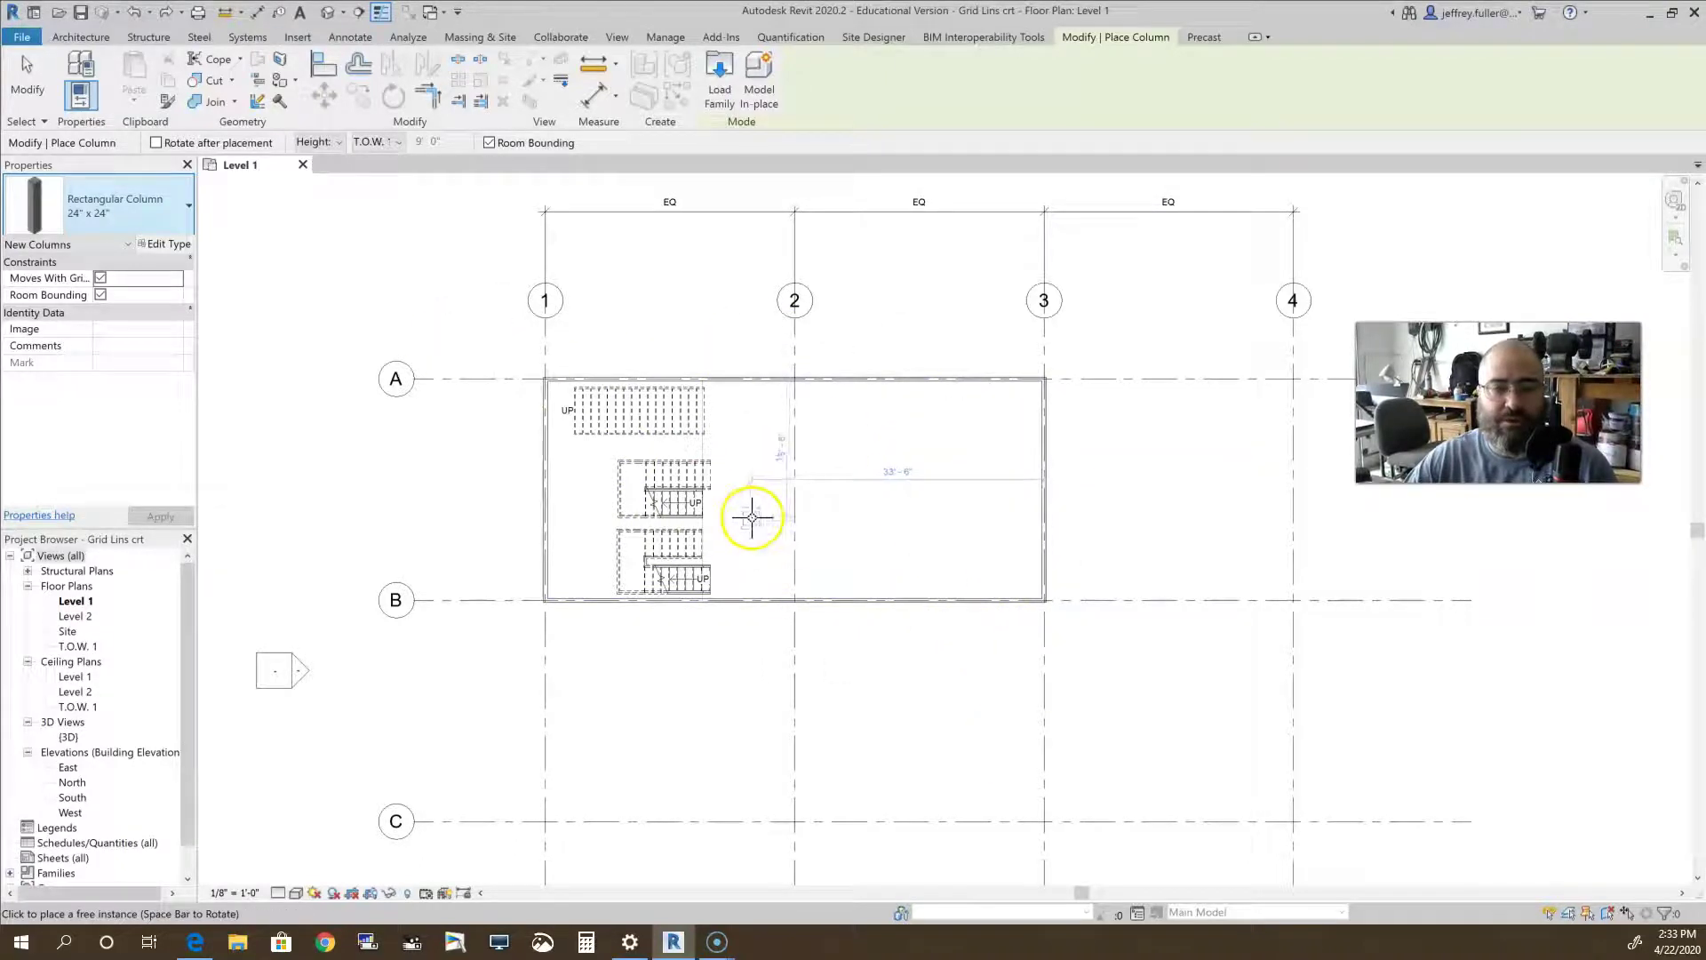
left_click(844, 574)
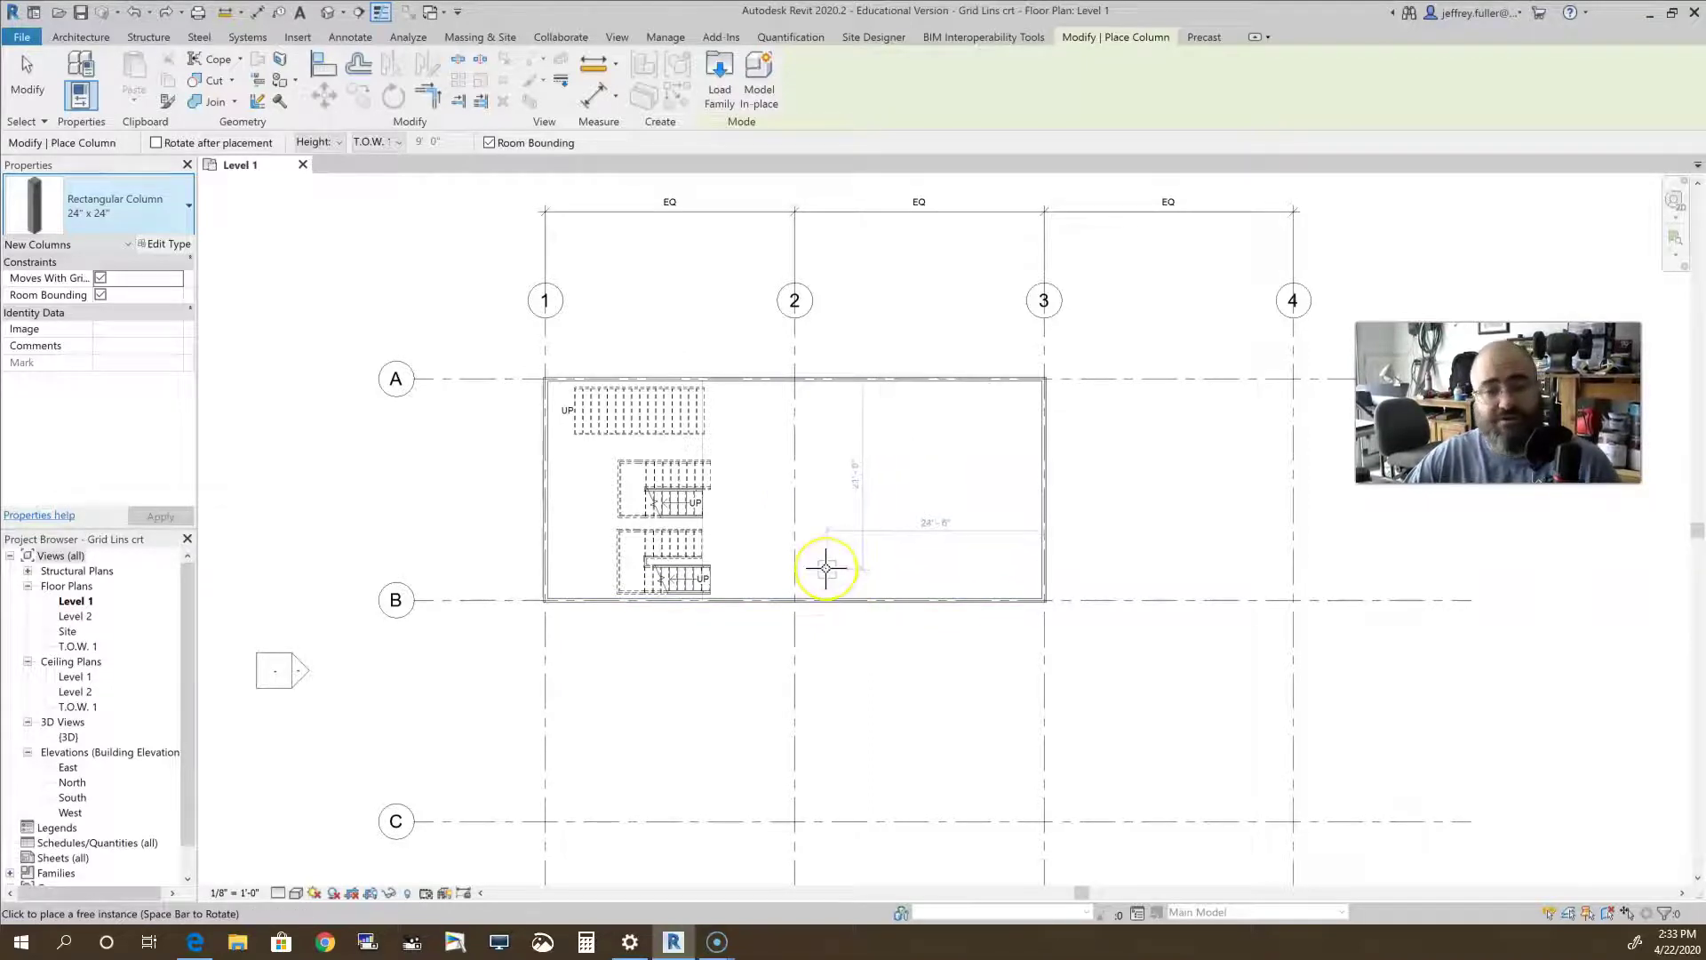
left_click(825, 568)
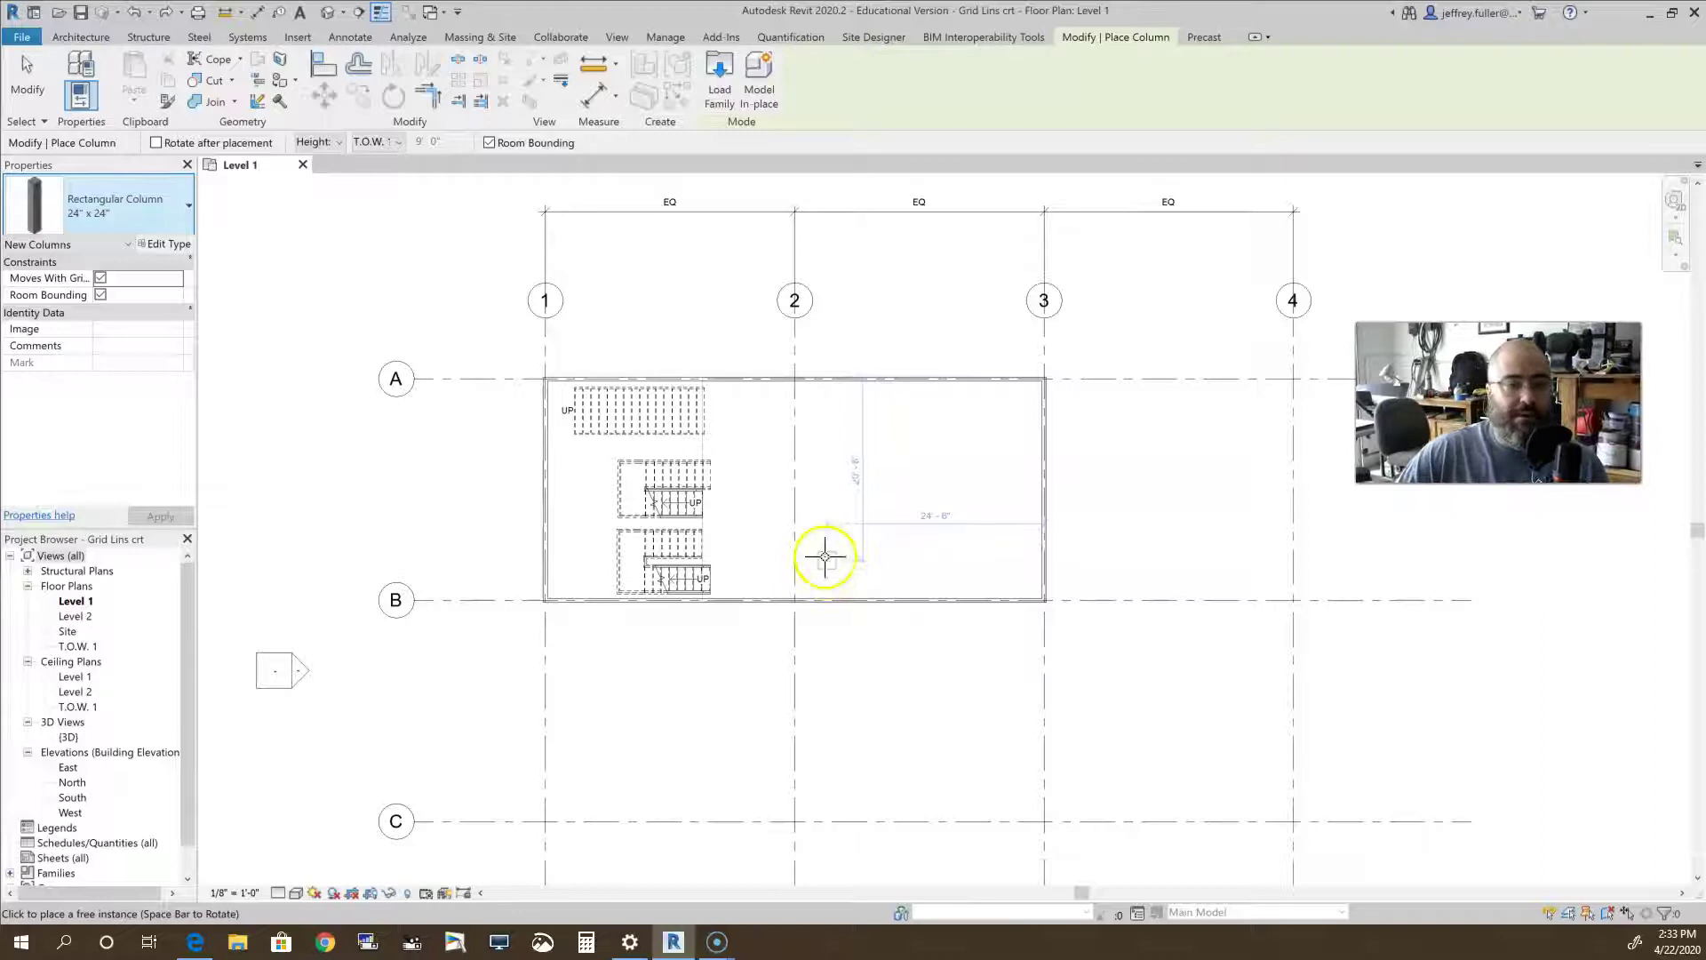
scroll(490, 447, "up", 3)
scroll(497, 516, "up", 1)
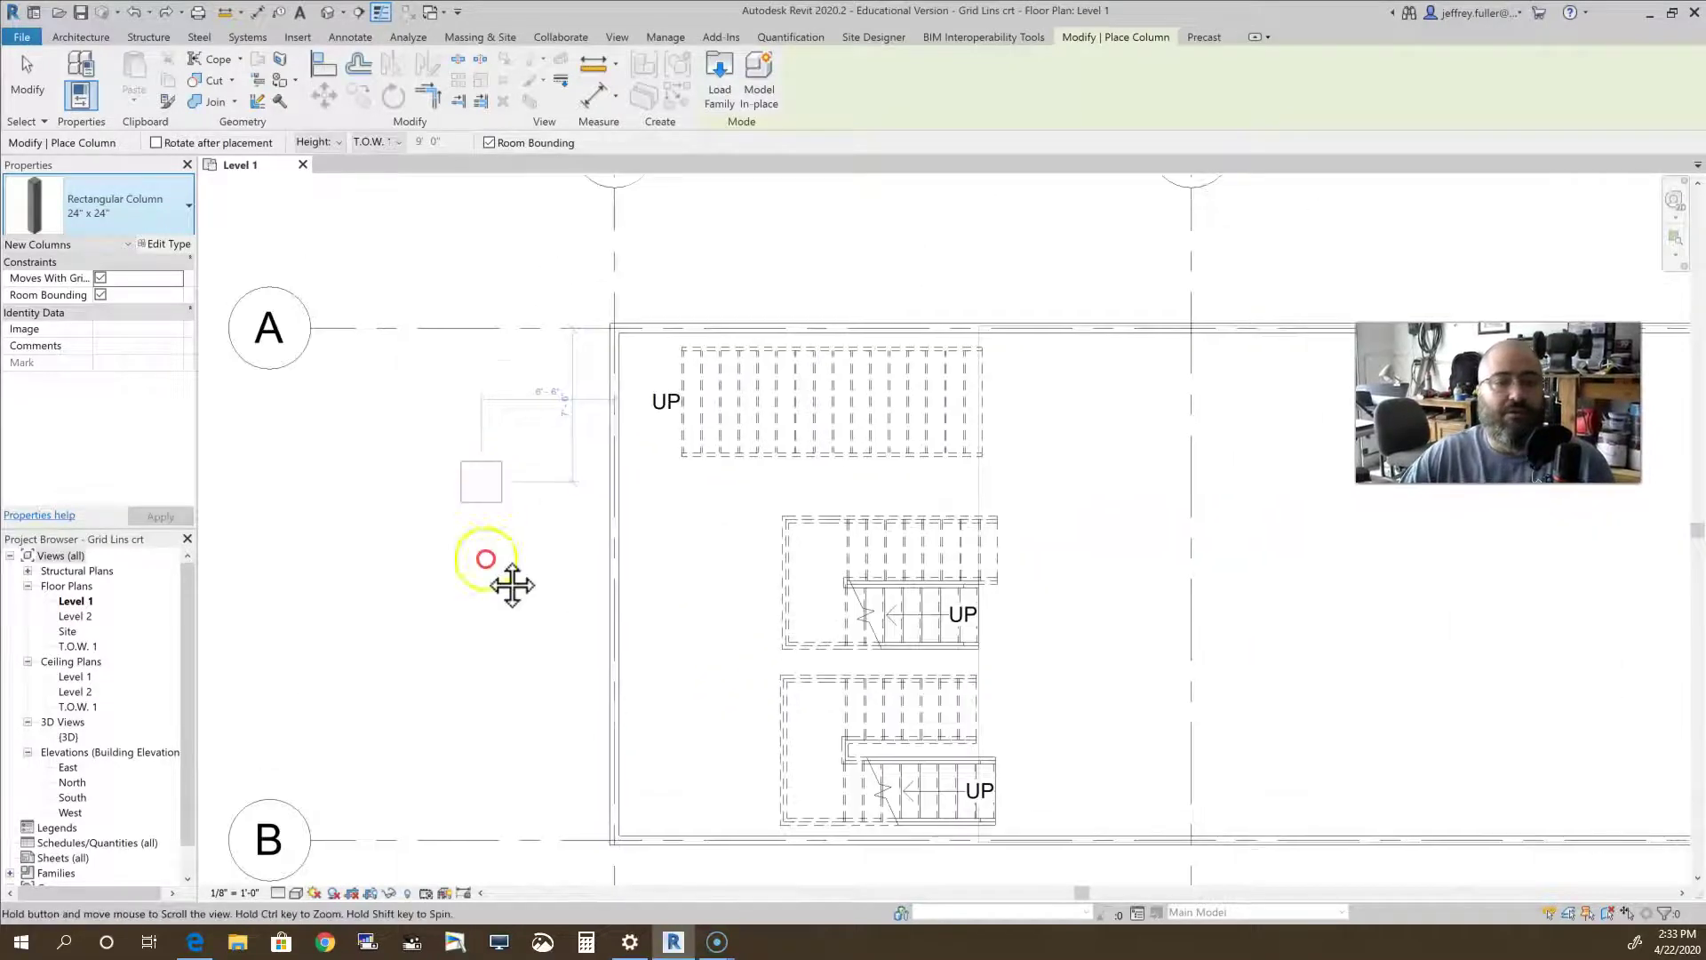
Place 24" x 24" columns at the grid 1/A, 2/A and 3/A intersections
middle_click_drag(543, 440, 551, 577)
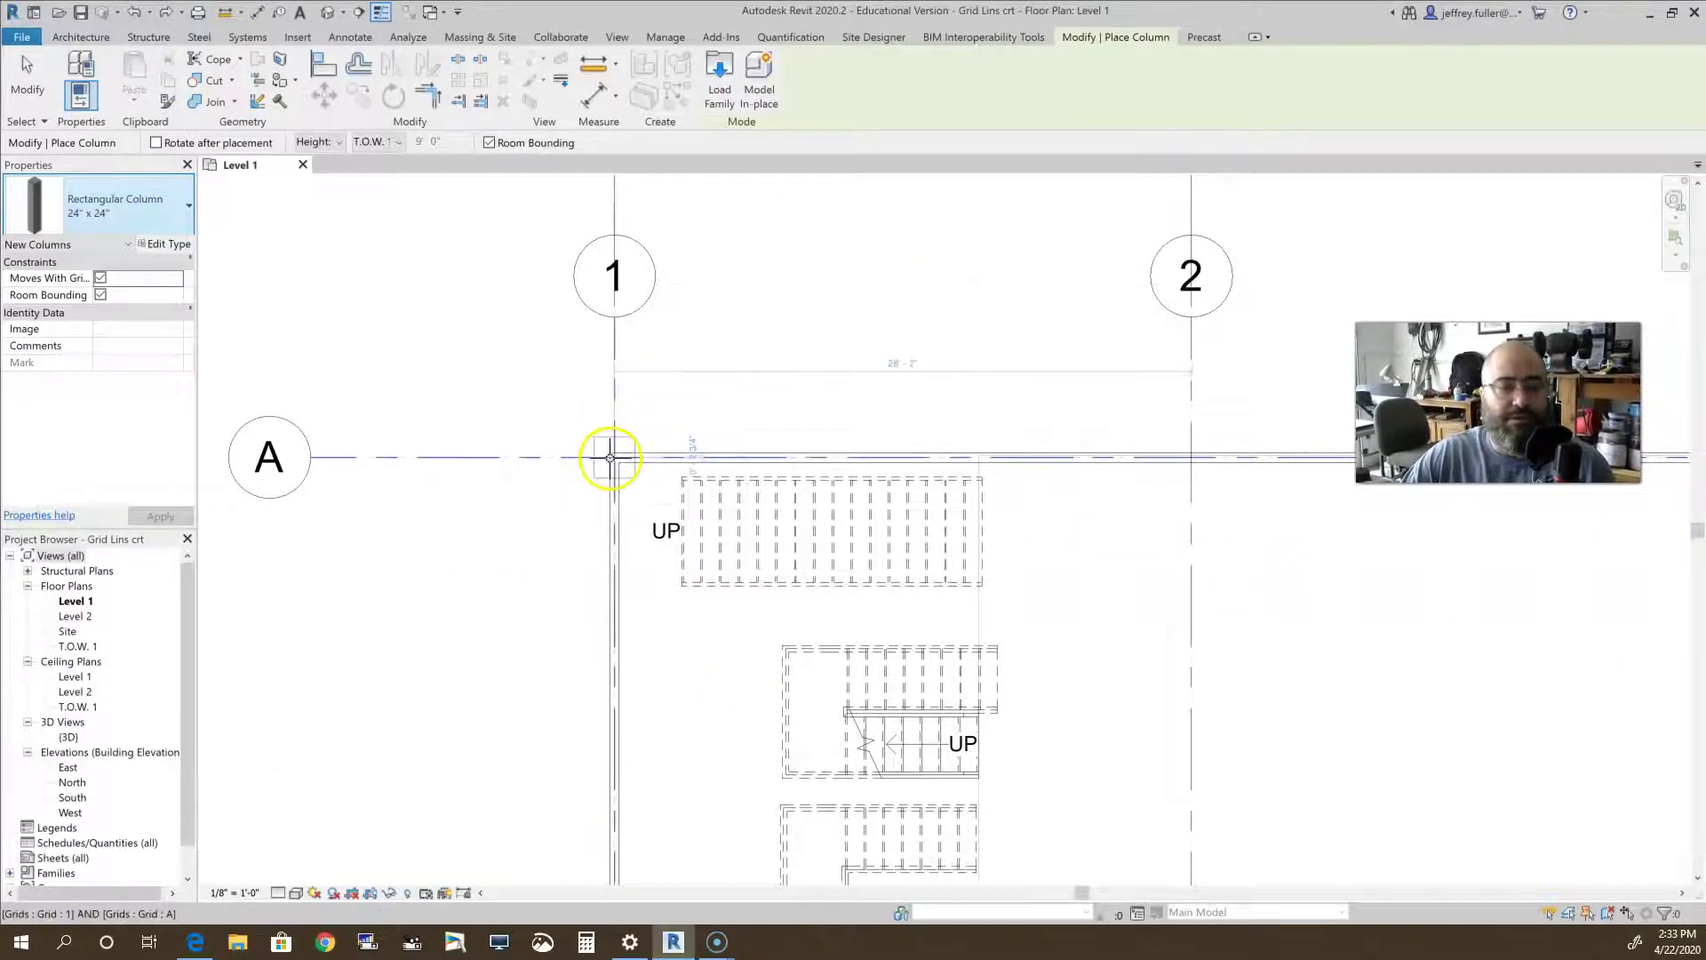
left_click(613, 458)
scroll(612, 458, "up", 4)
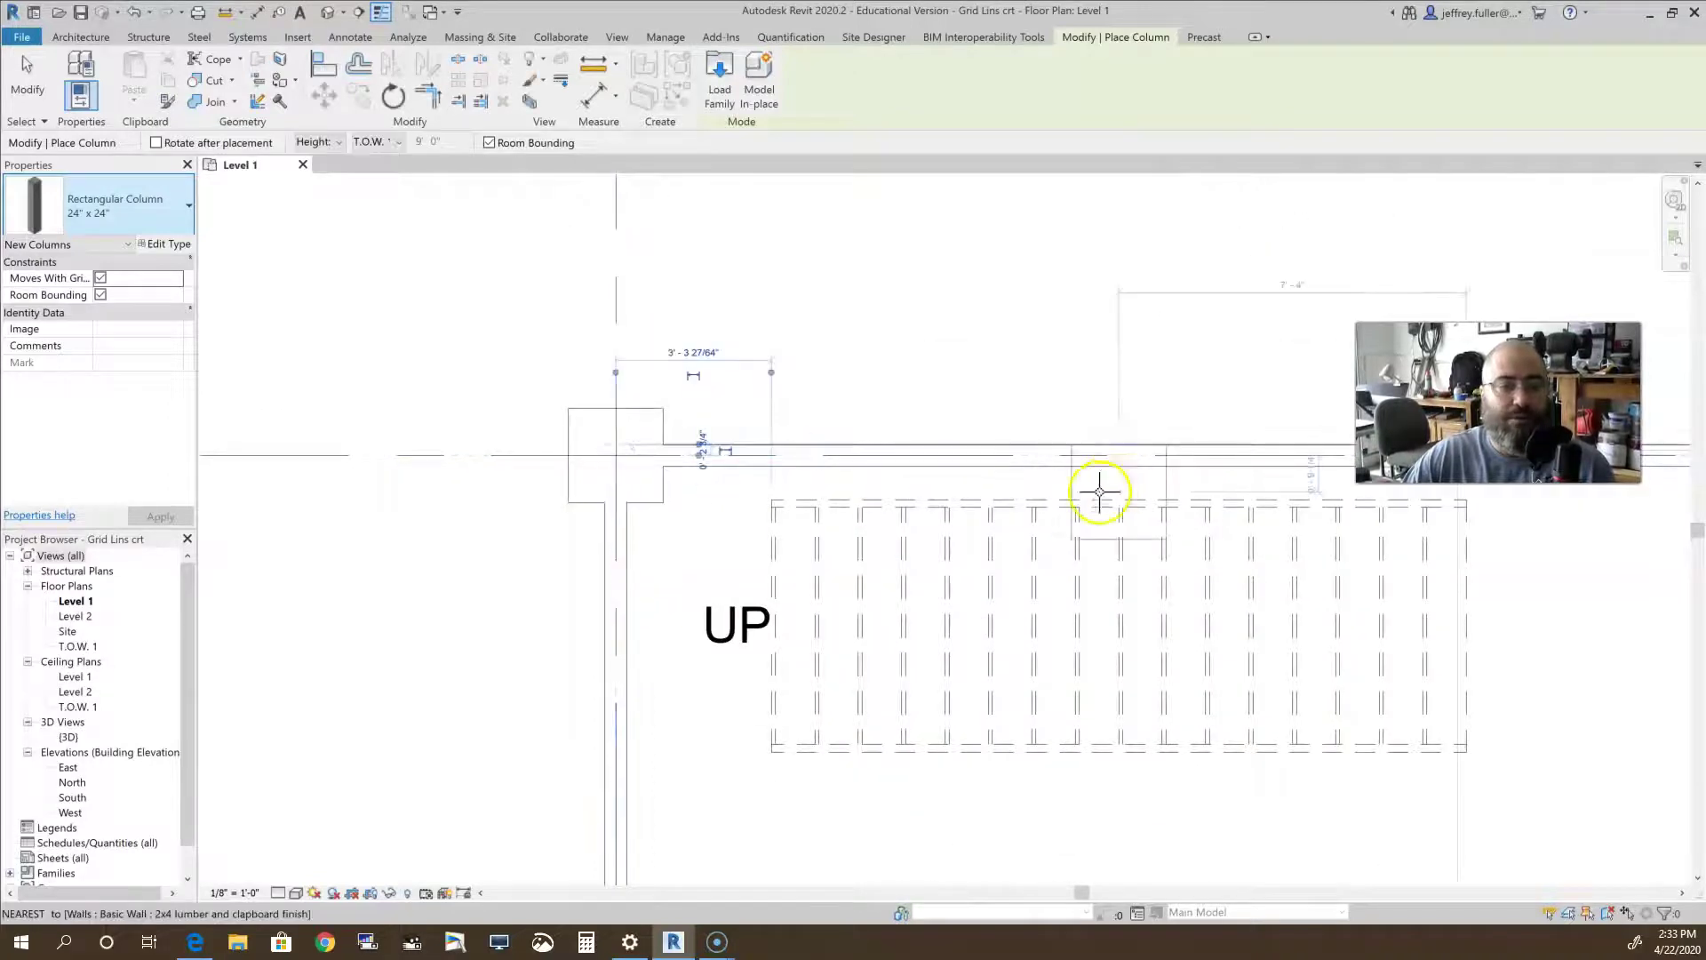
scroll(1098, 502, "down", 4)
middle_click_drag(574, 555, 484, 585)
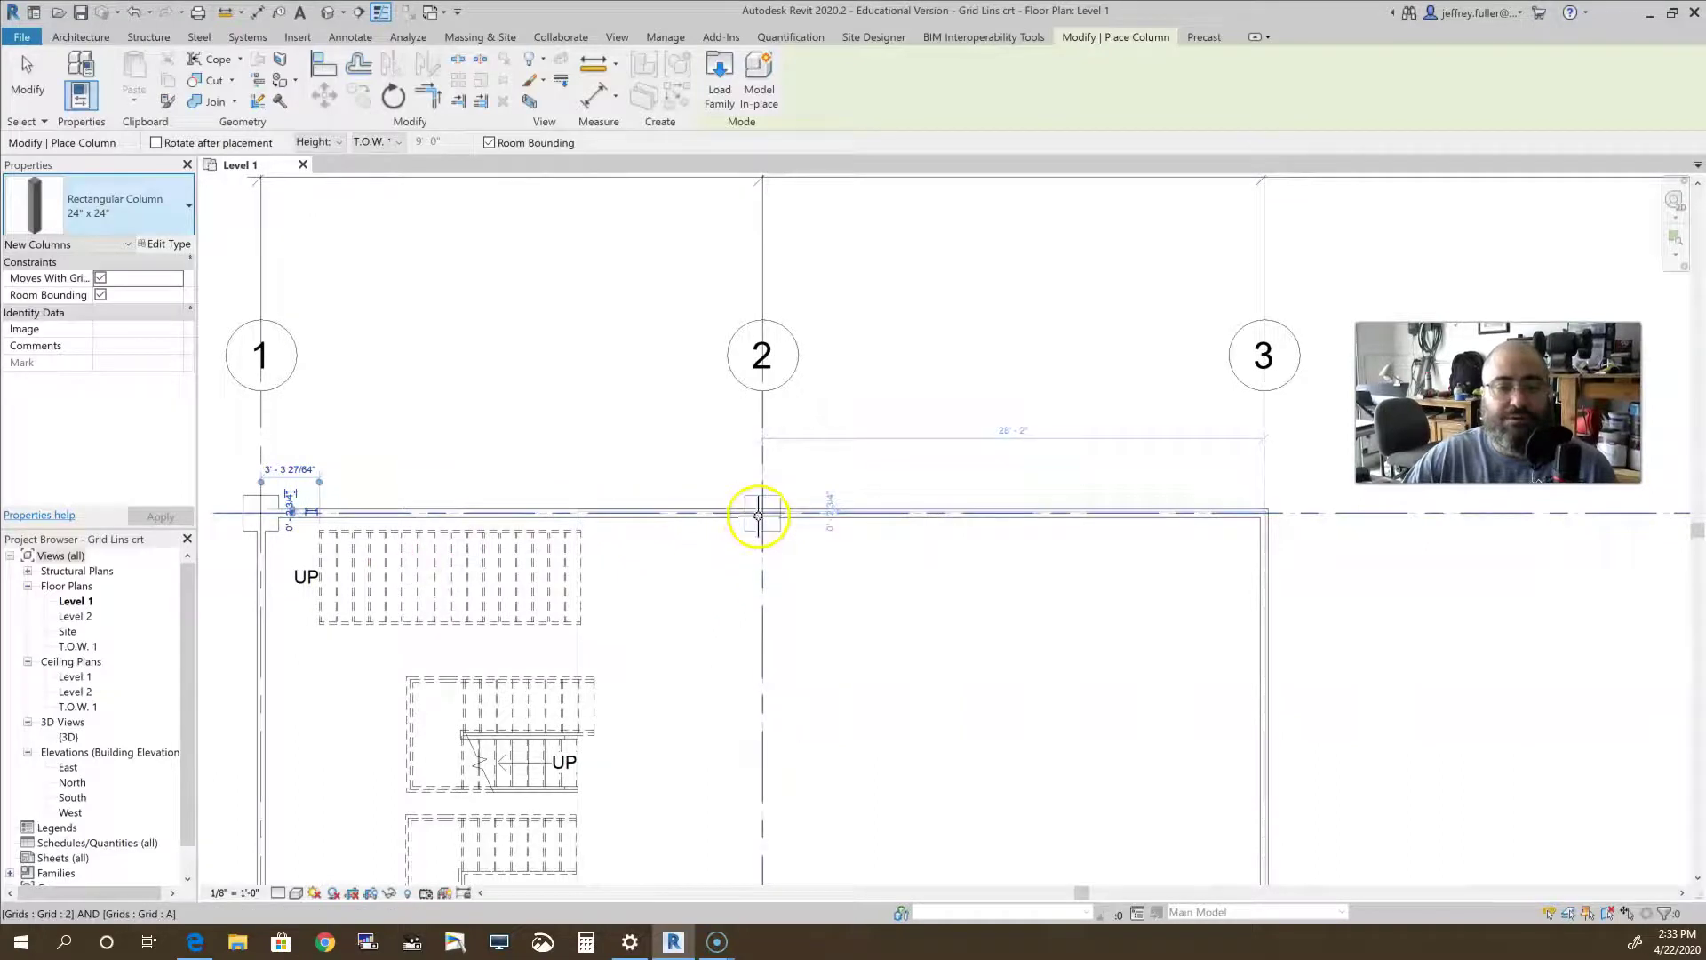
left_click(758, 515)
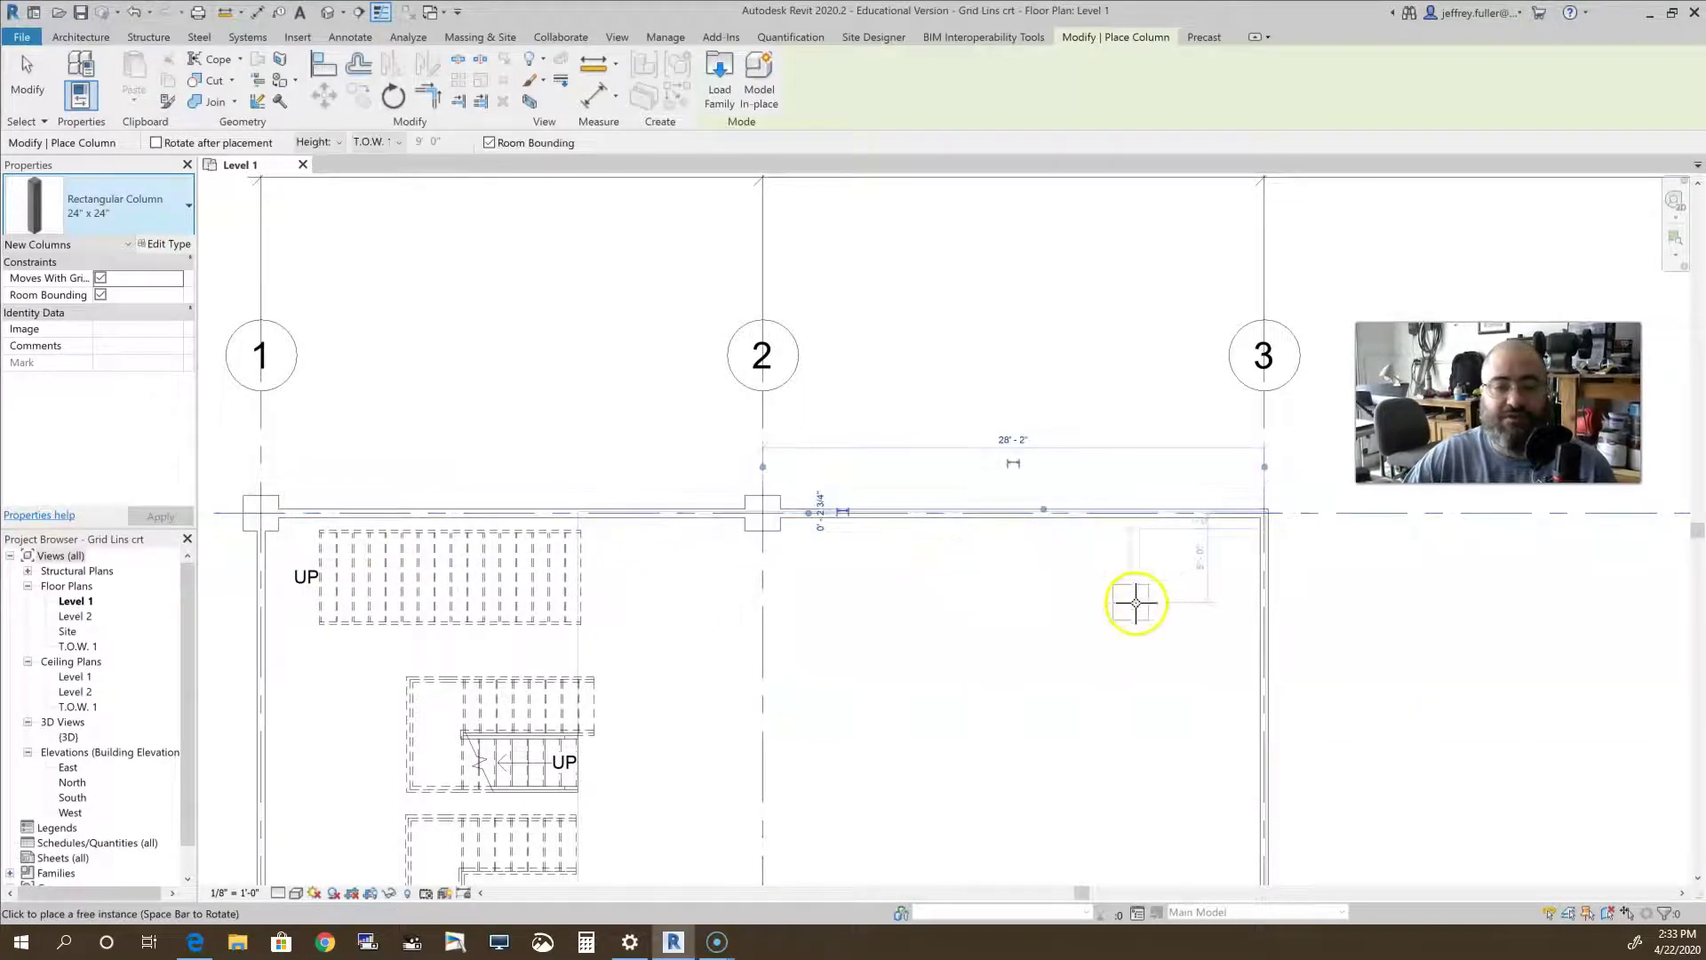
middle_click_drag(979, 599, 729, 582)
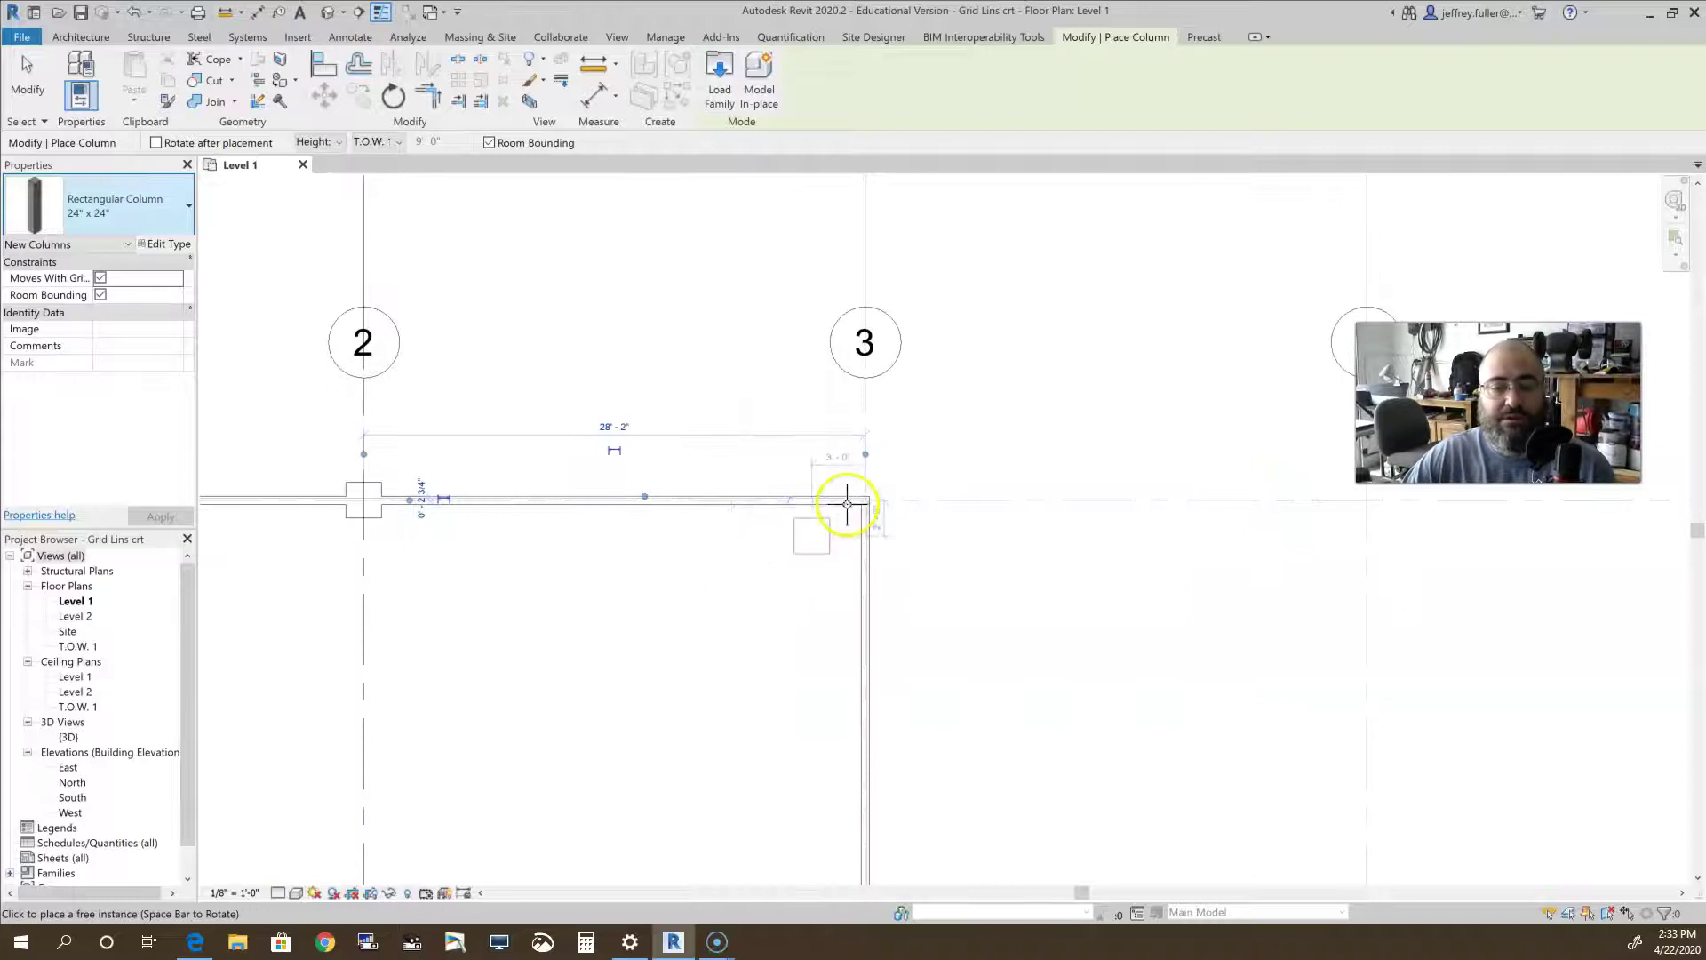
scroll(830, 522, "up", 3)
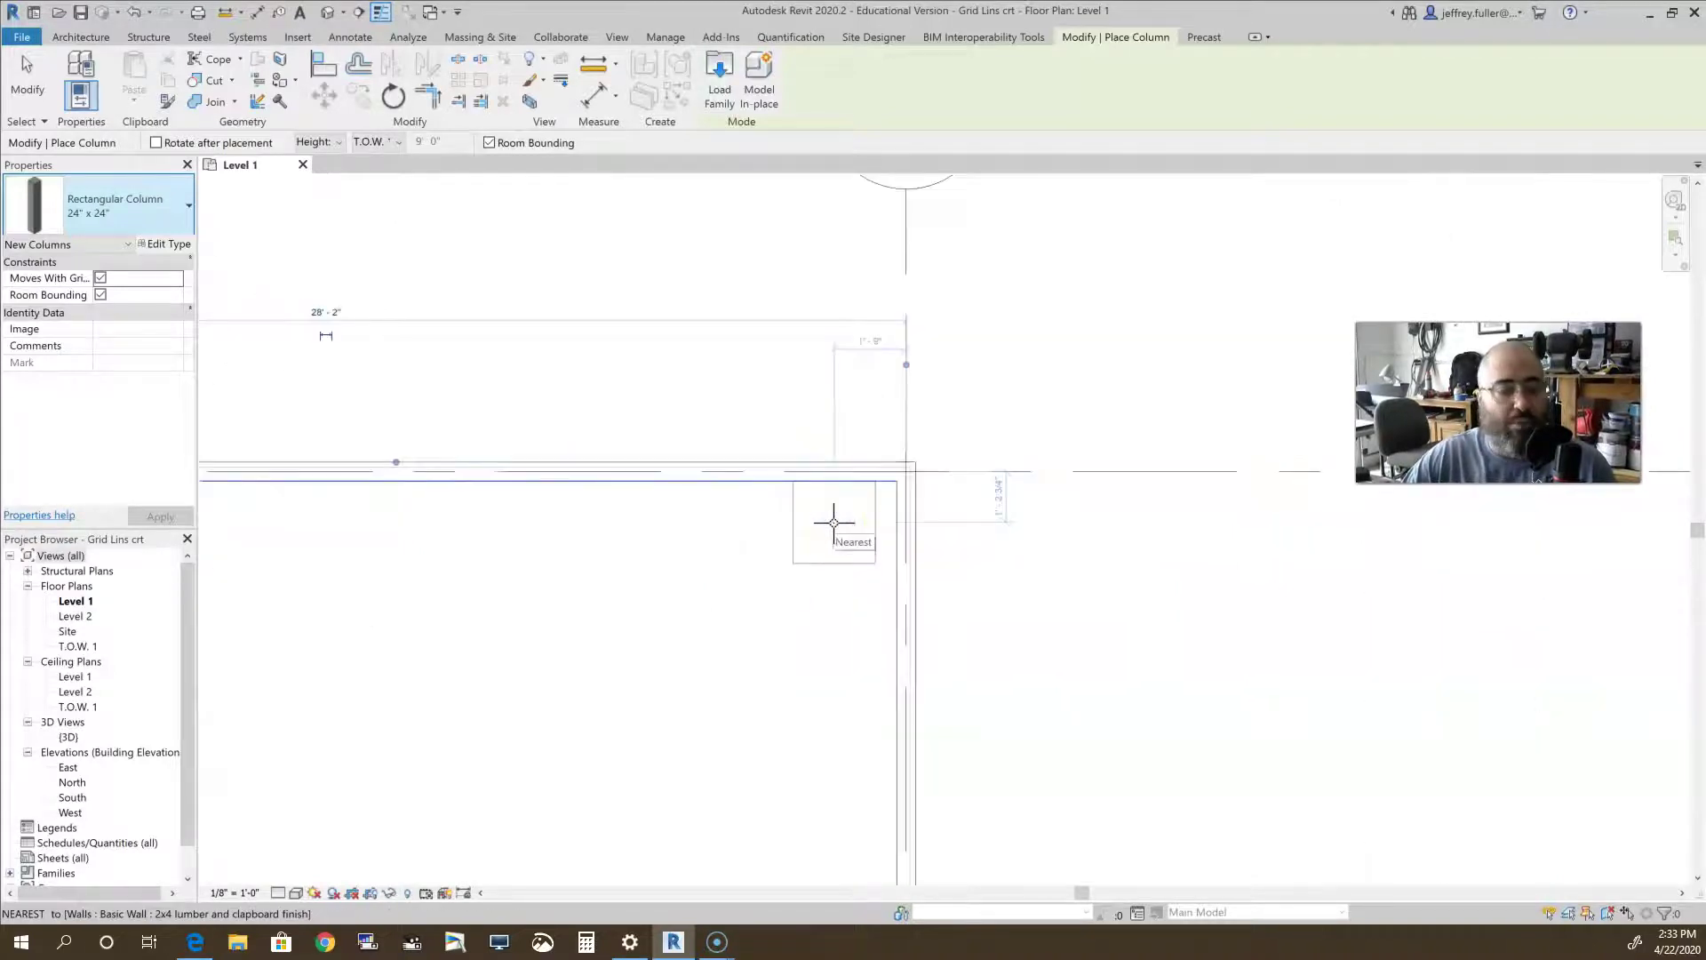
left_click(897, 514)
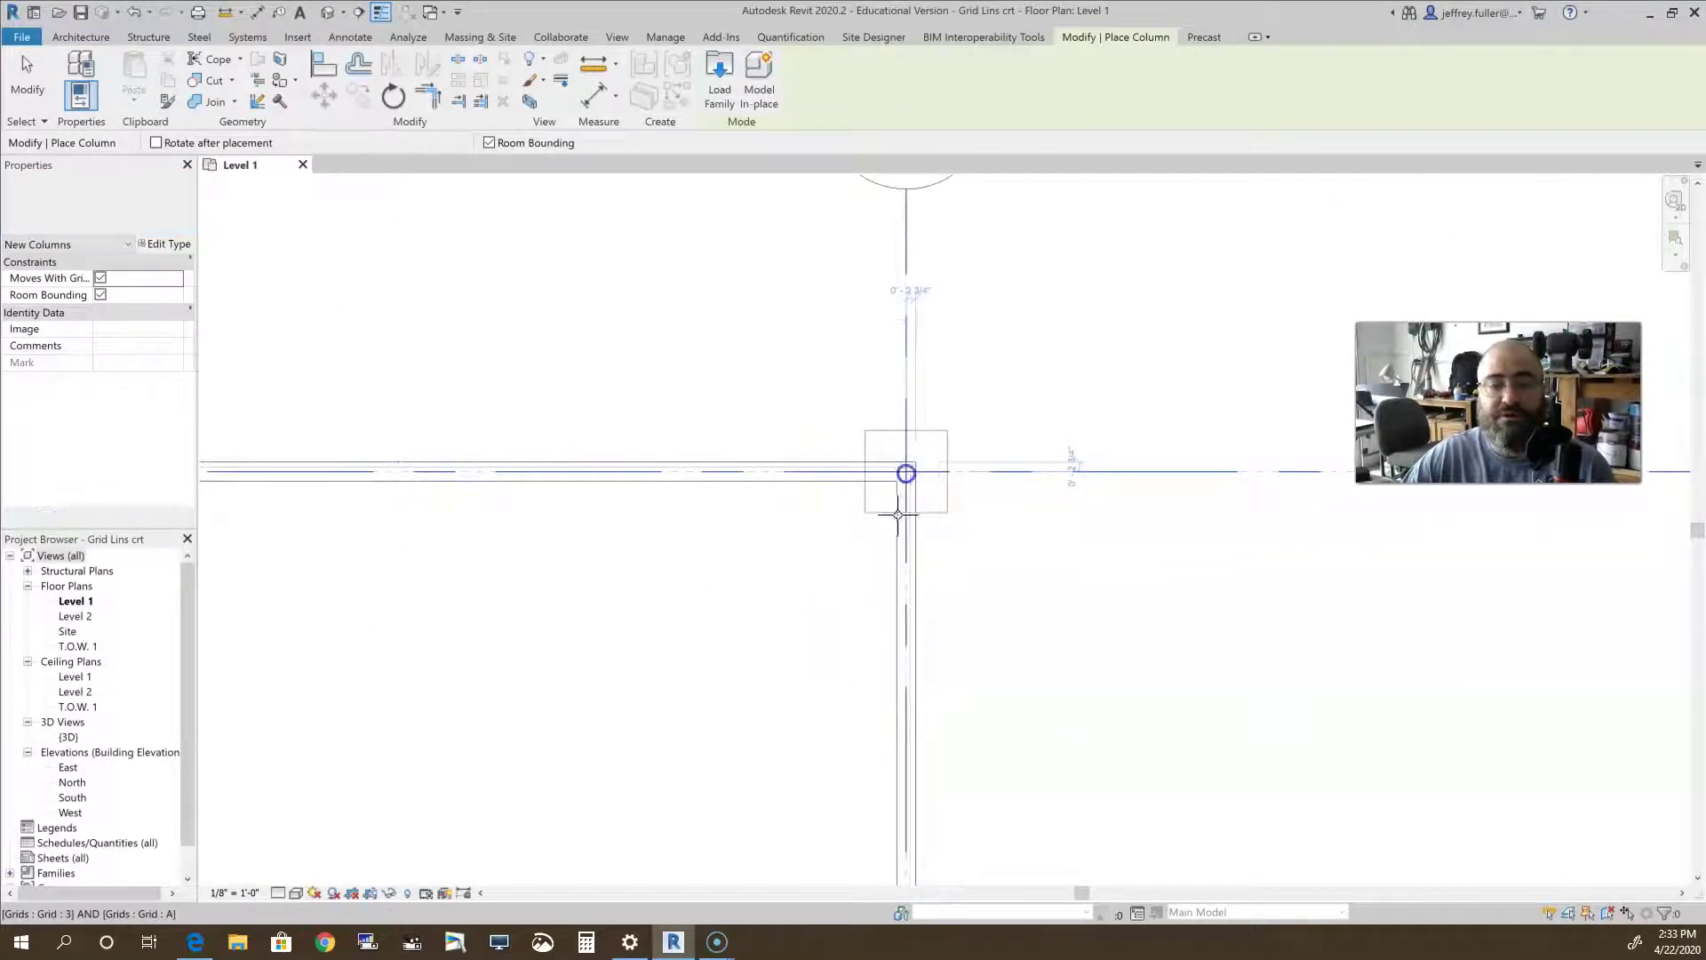
scroll(897, 513, "down", 2)
scroll(808, 663, "down", 3)
Place columns at grid 3/B, 2/B and 1/B, plus one more near grid 1
middle_click_drag(808, 660, 765, 385)
left_click(741, 367)
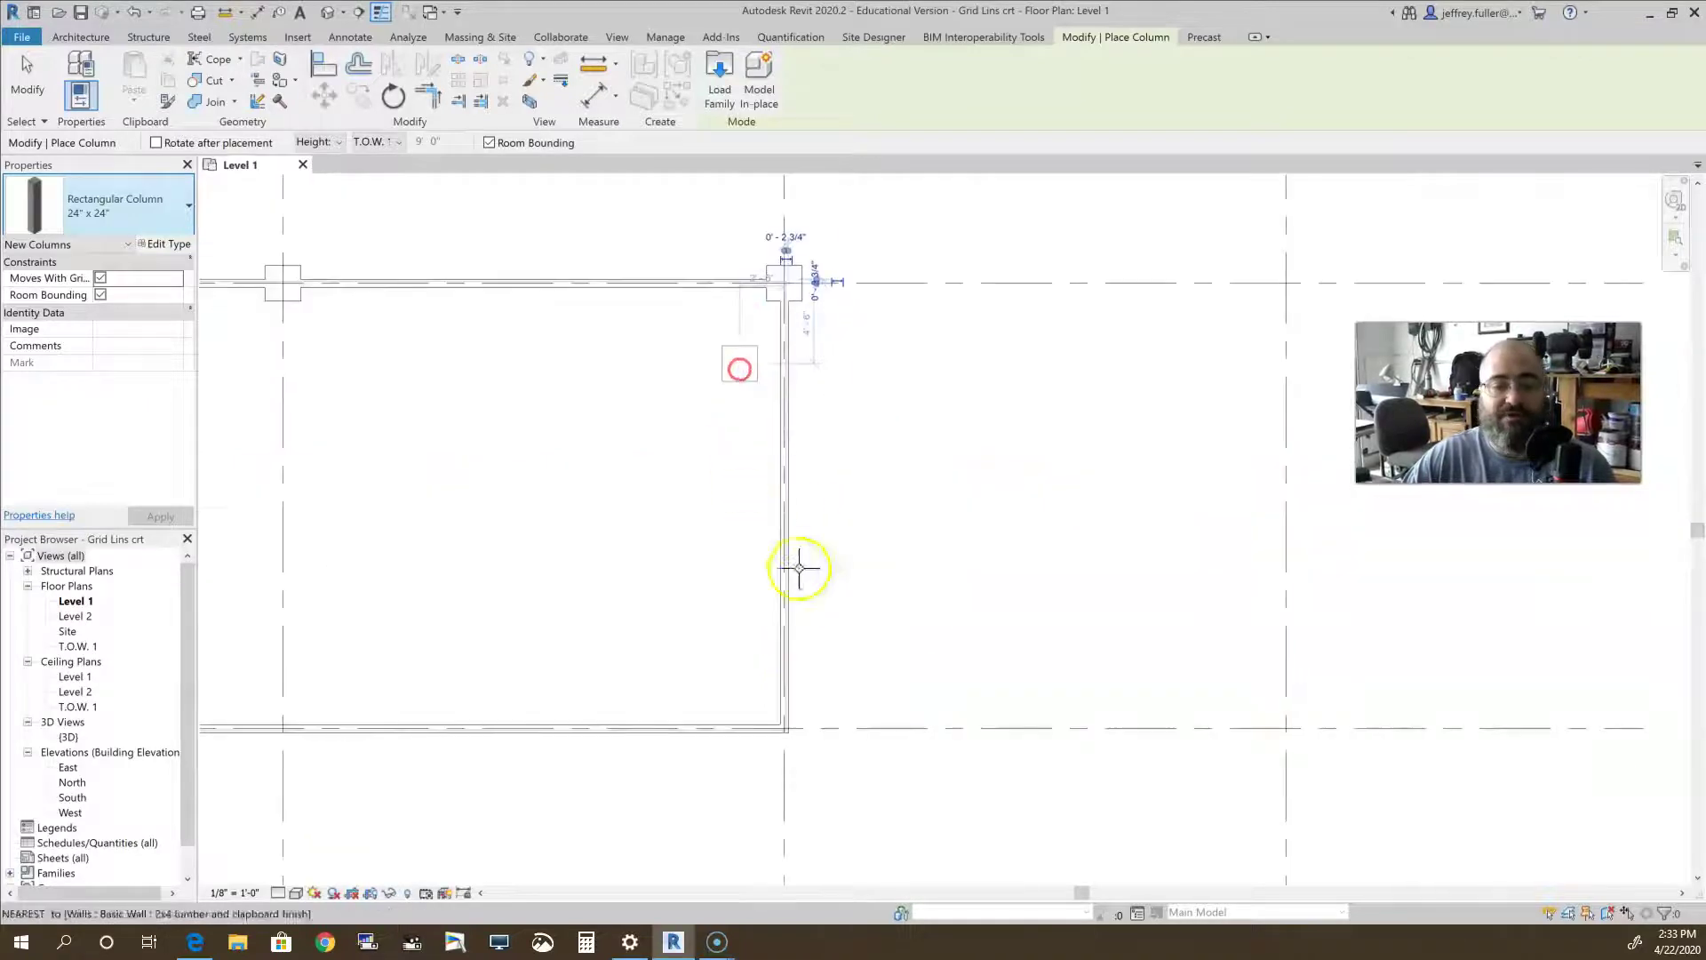
left_click(782, 726)
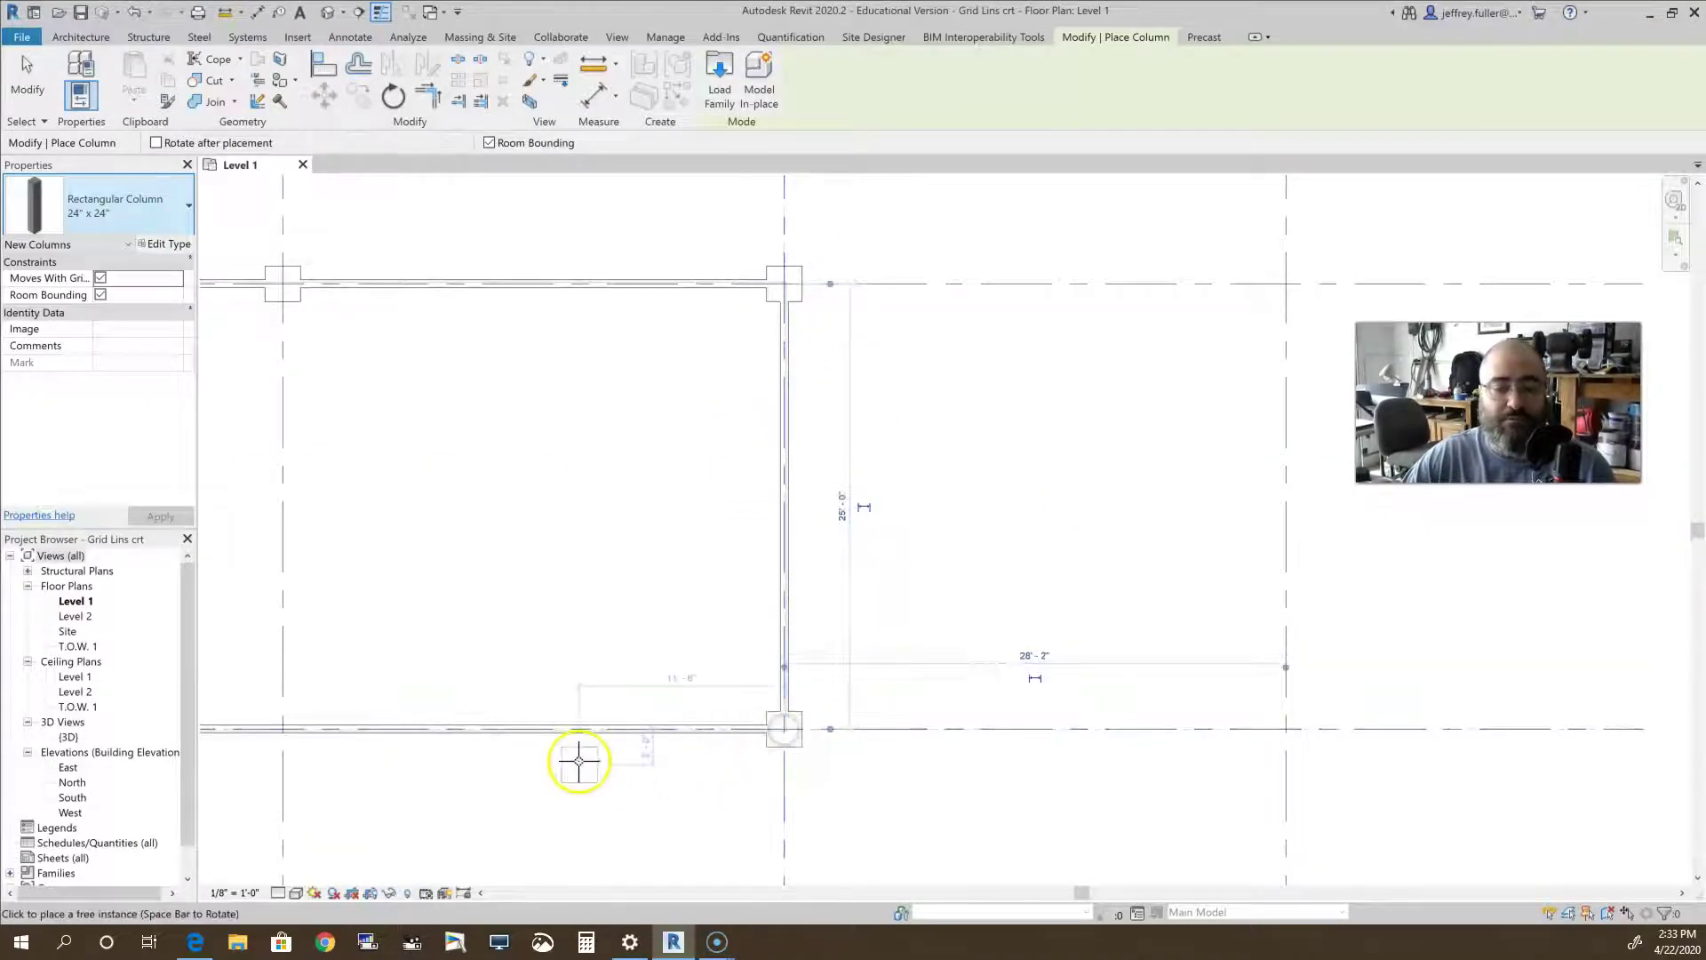
scroll(747, 744, "up", 3)
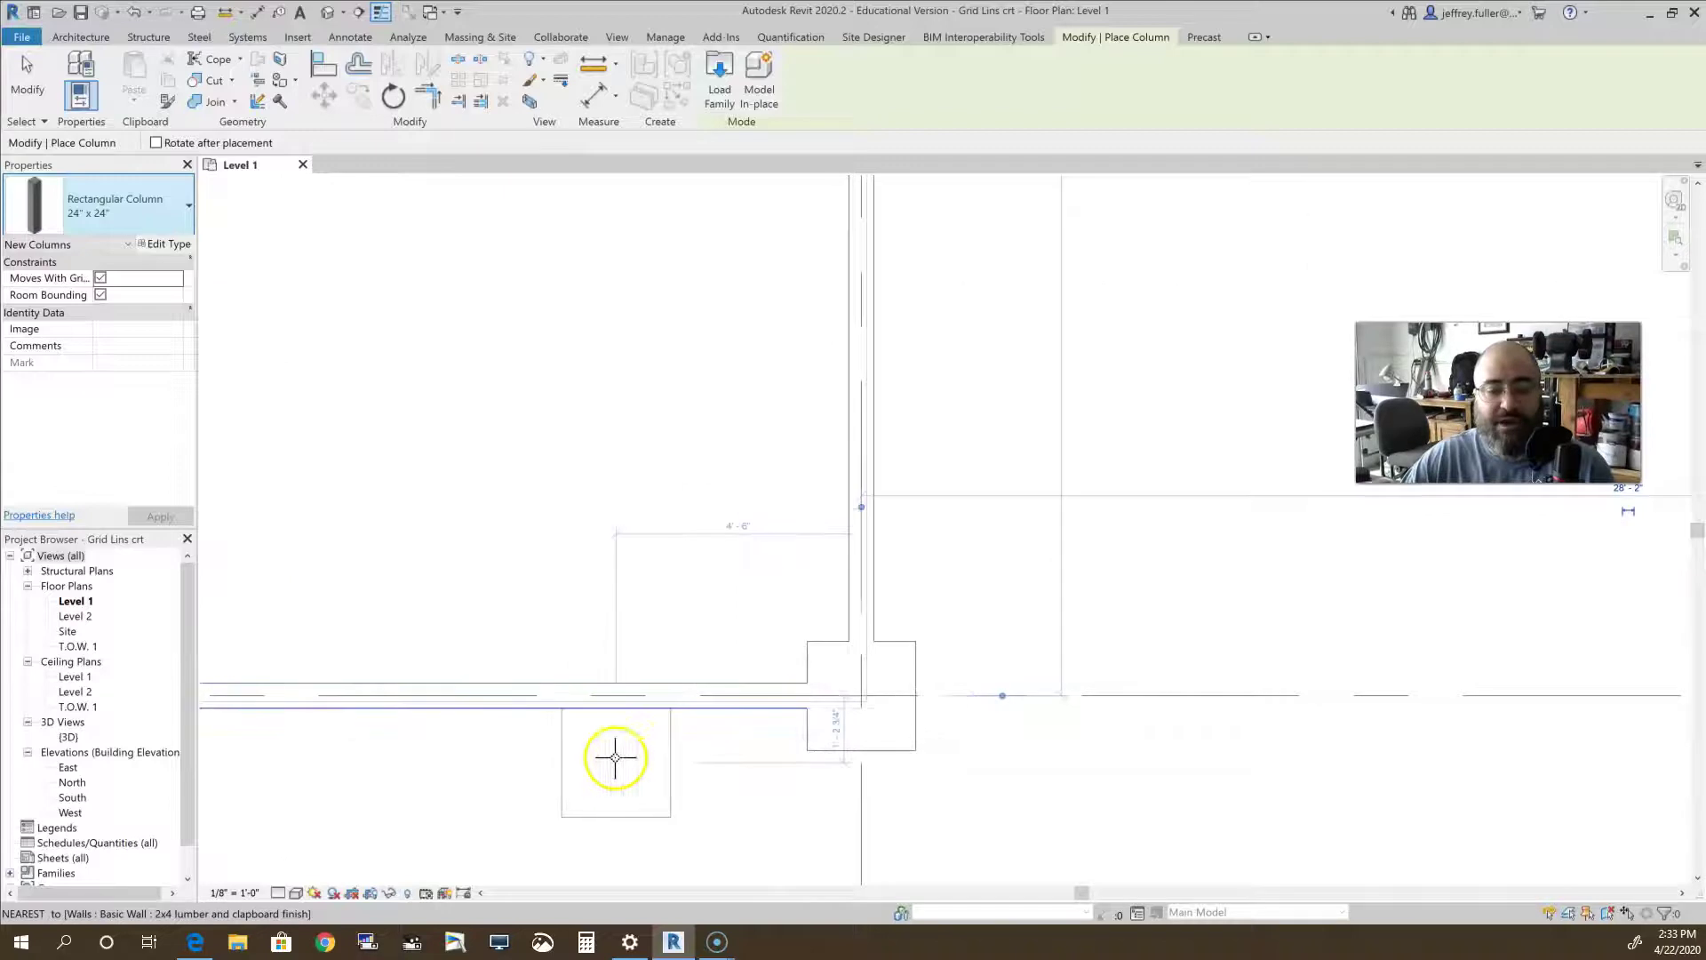
middle_click_drag(615, 757, 1512, 739)
middle_click_drag(488, 717, 1075, 732)
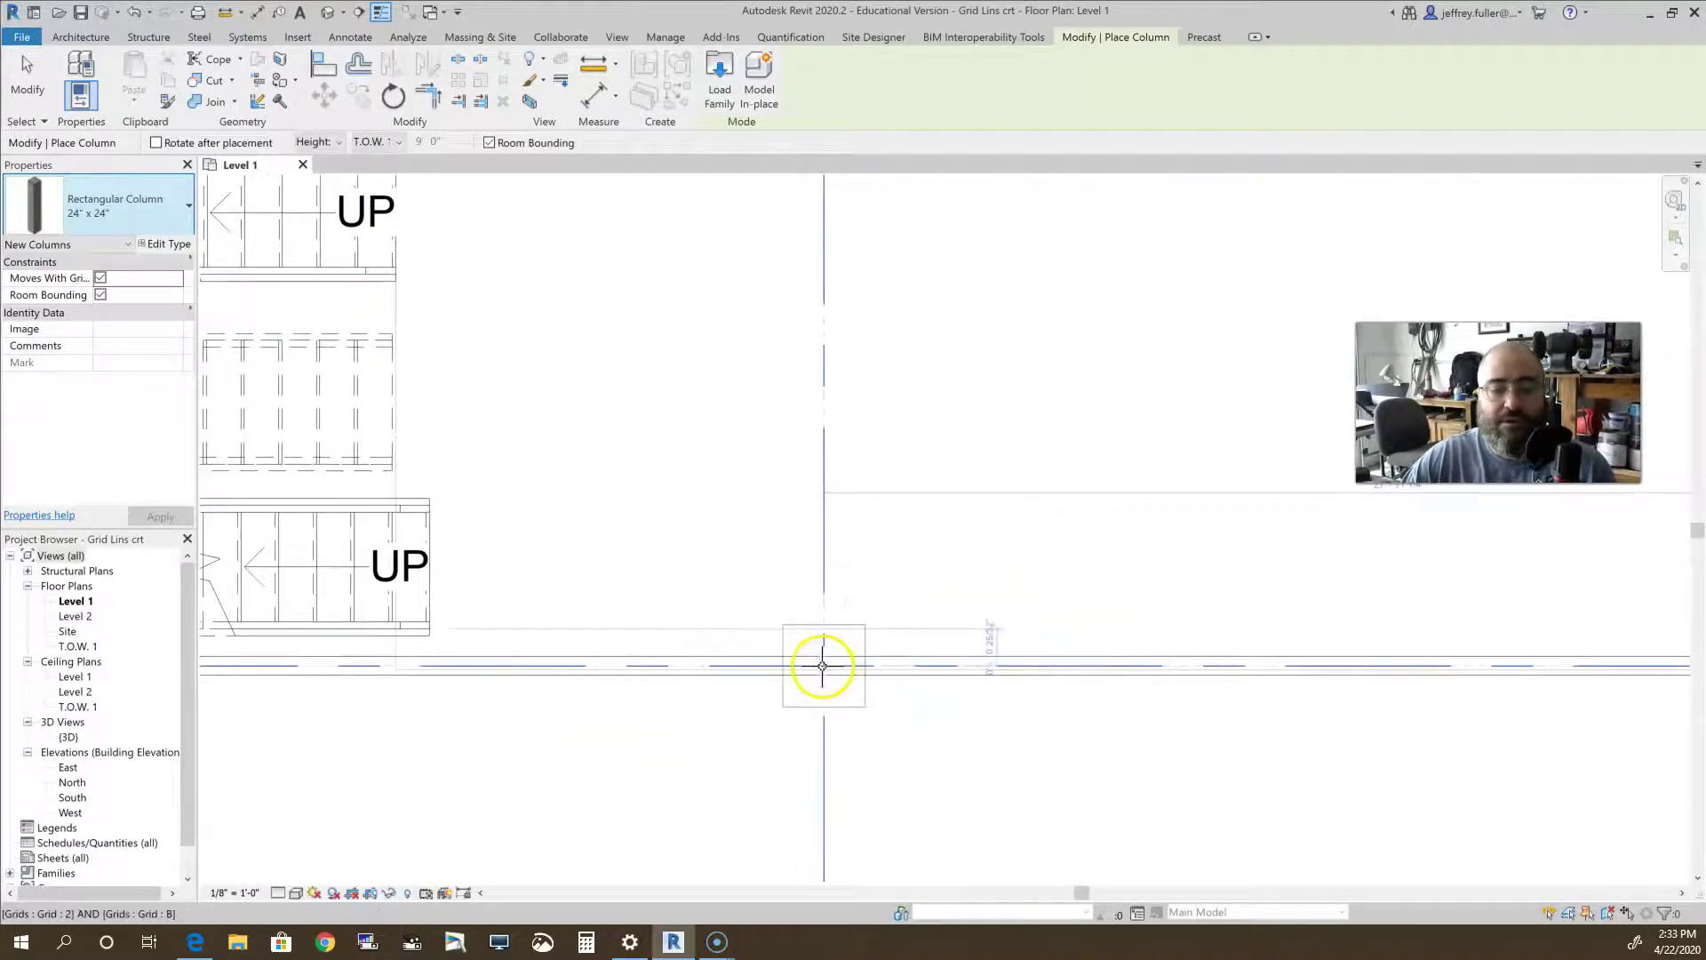
left_click(823, 665)
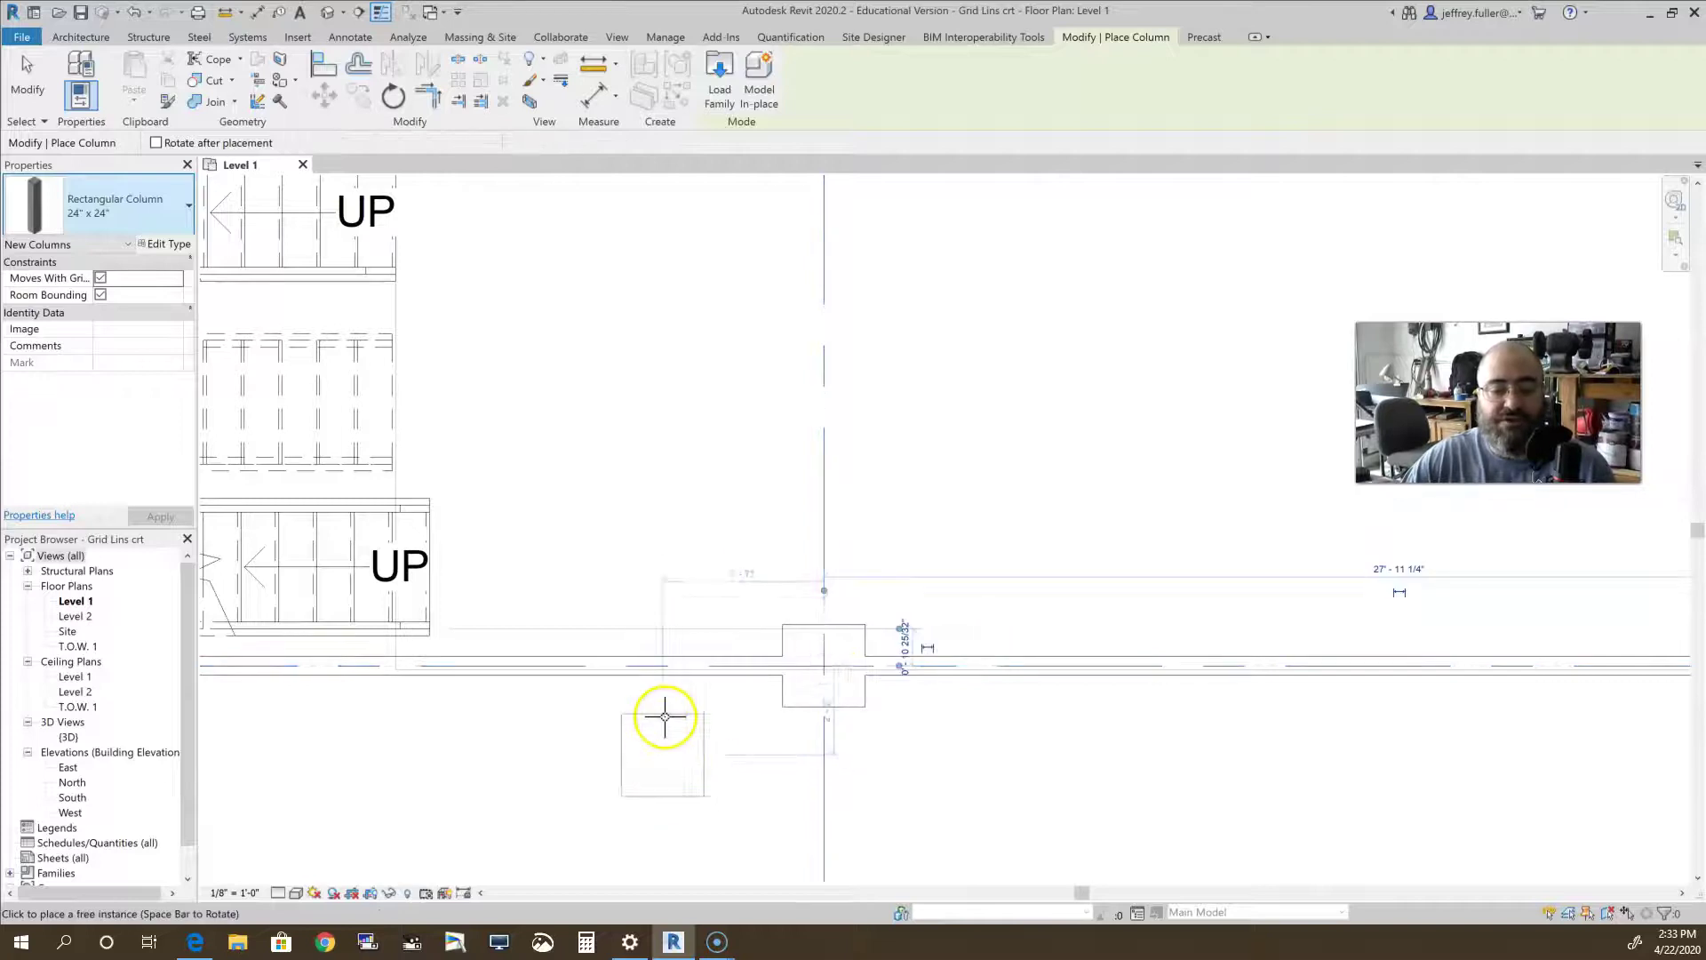
middle_click_drag(876, 713, 1561, 689)
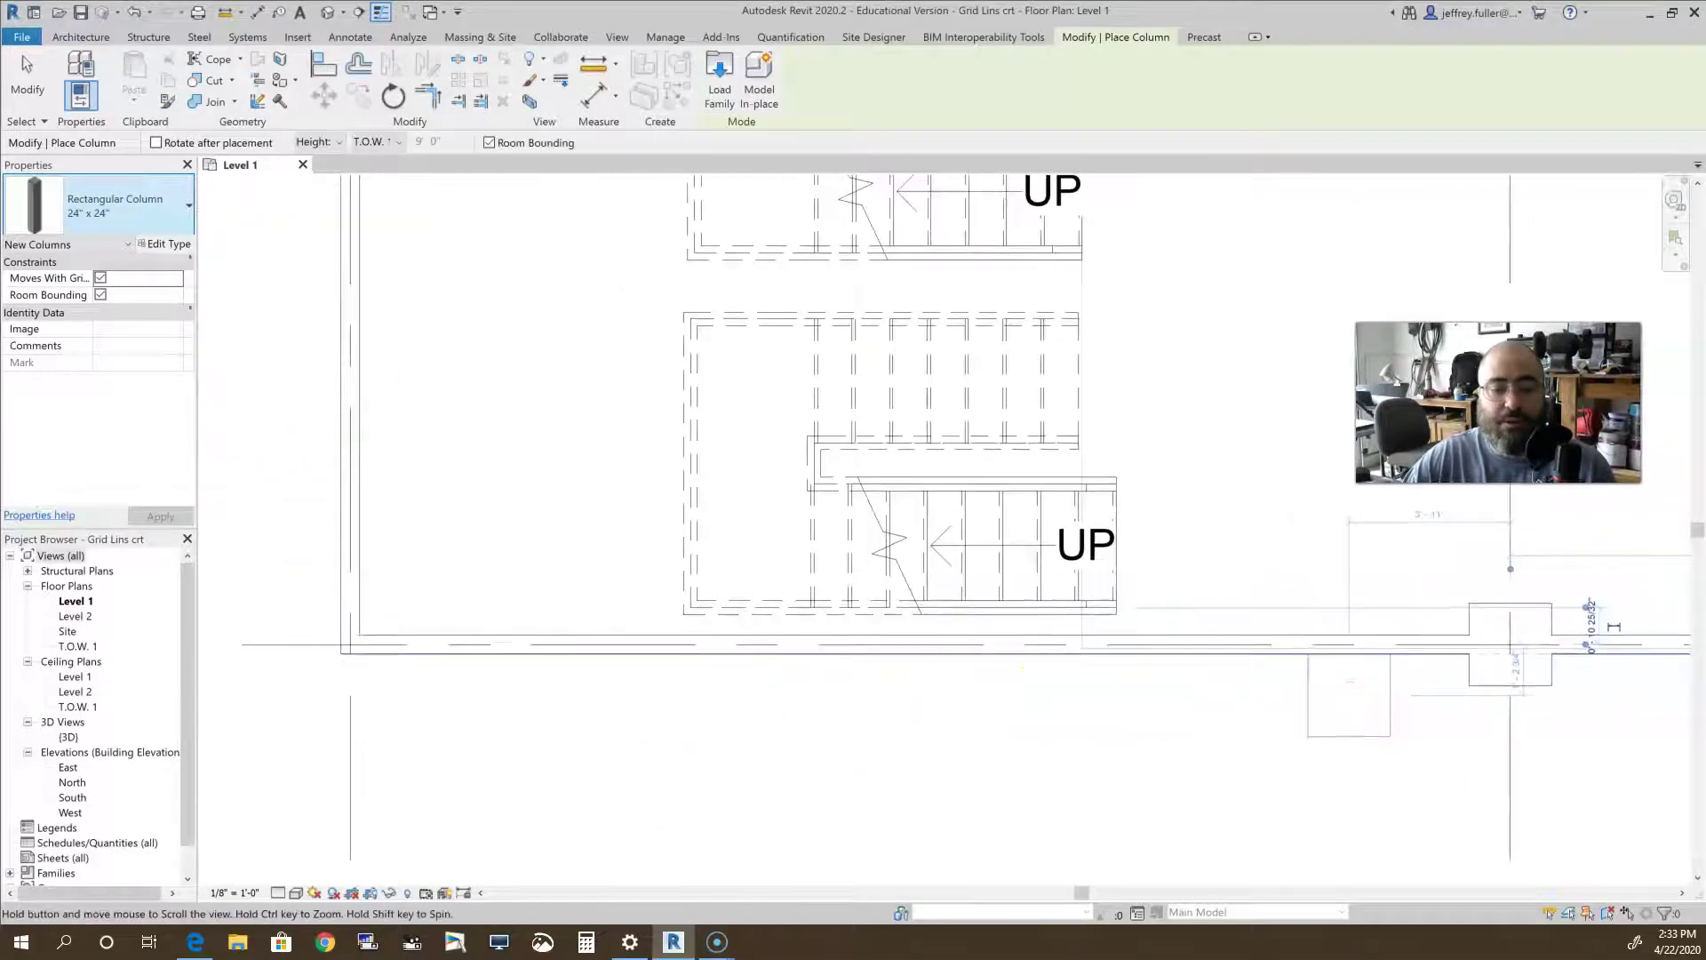
left_click(355, 643)
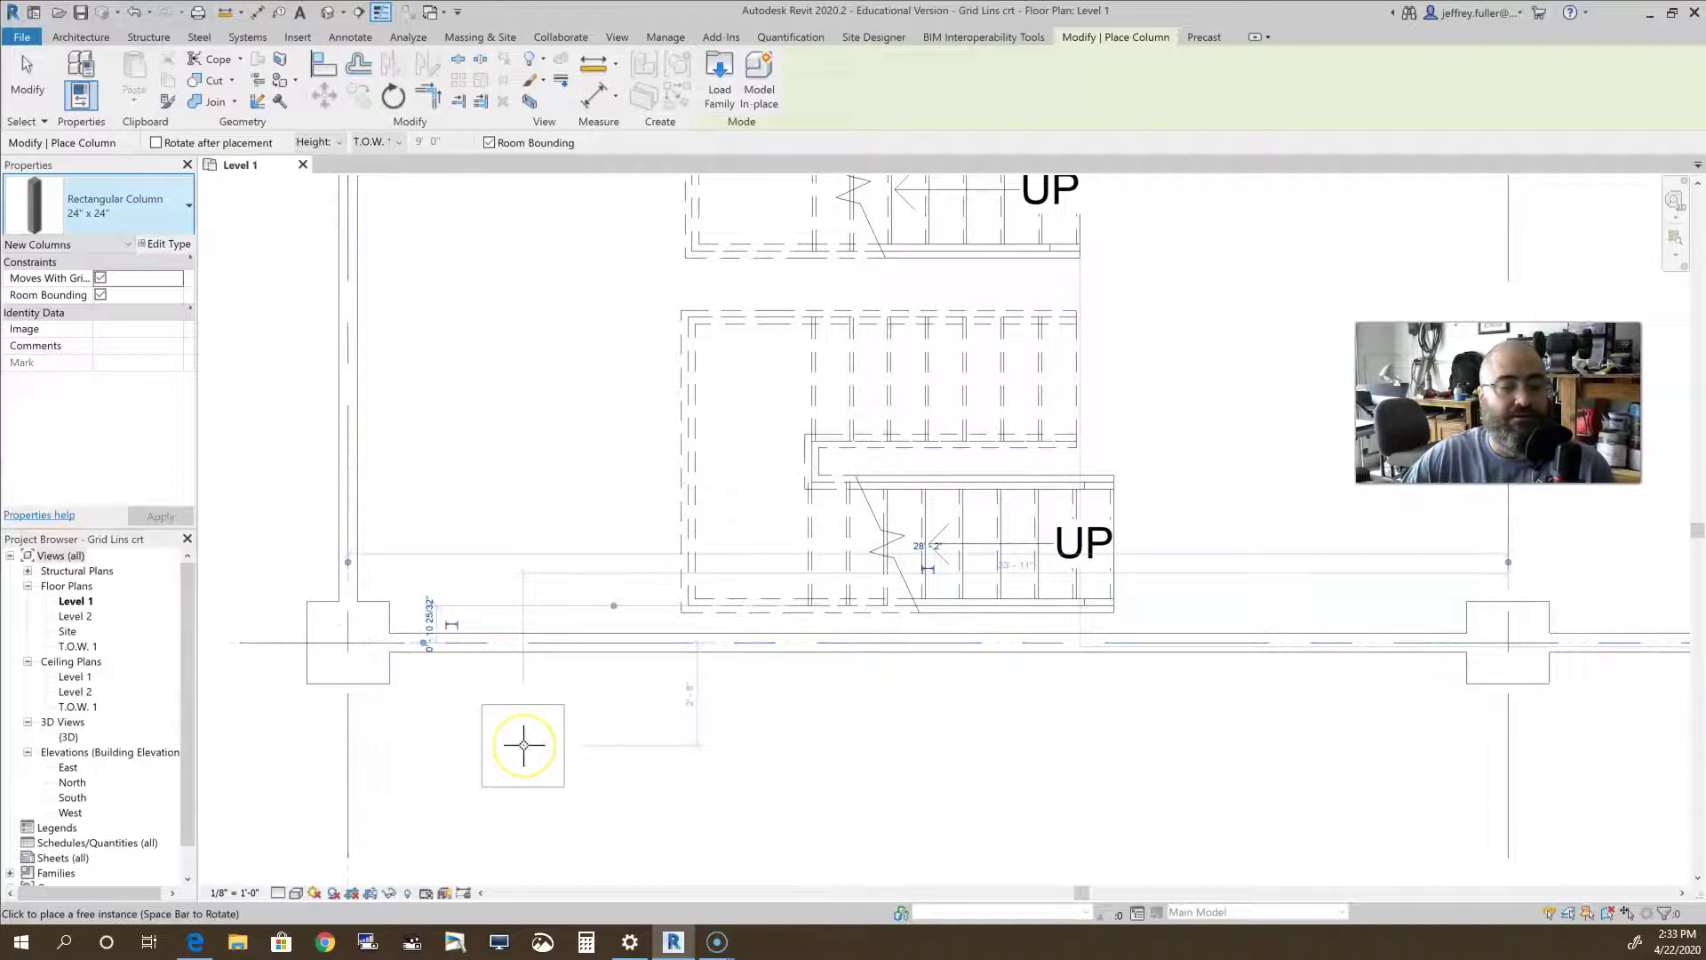
scroll(523, 745, "down", 4)
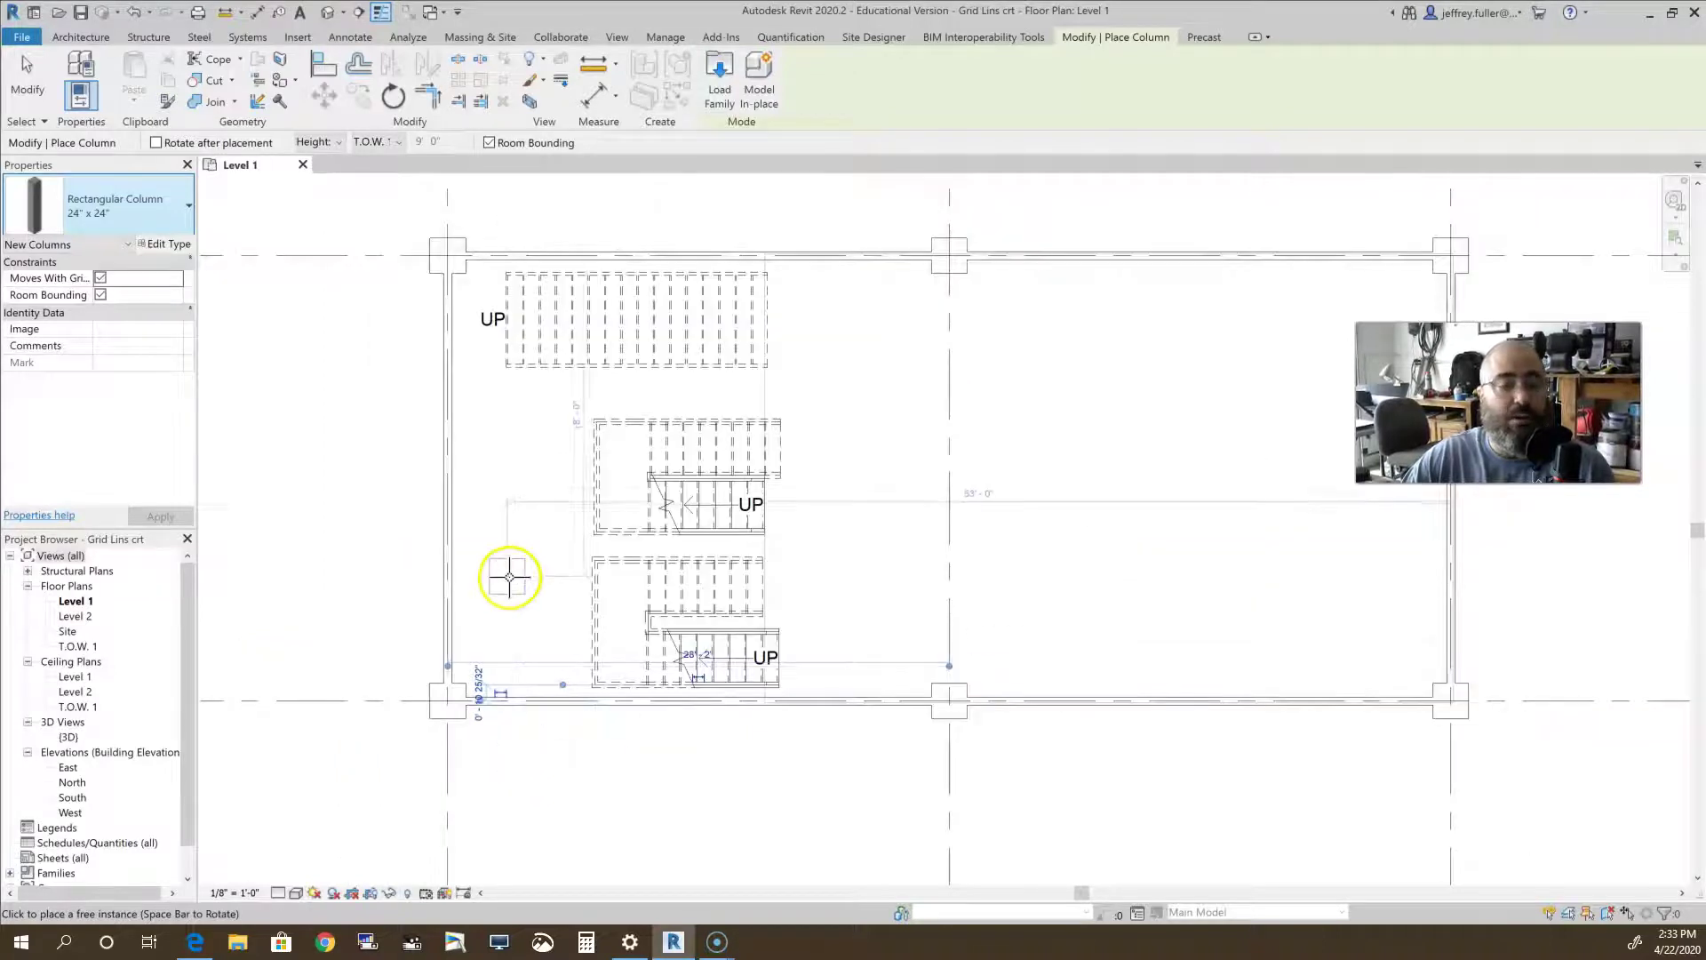
middle_click_drag(529, 602, 488, 685)
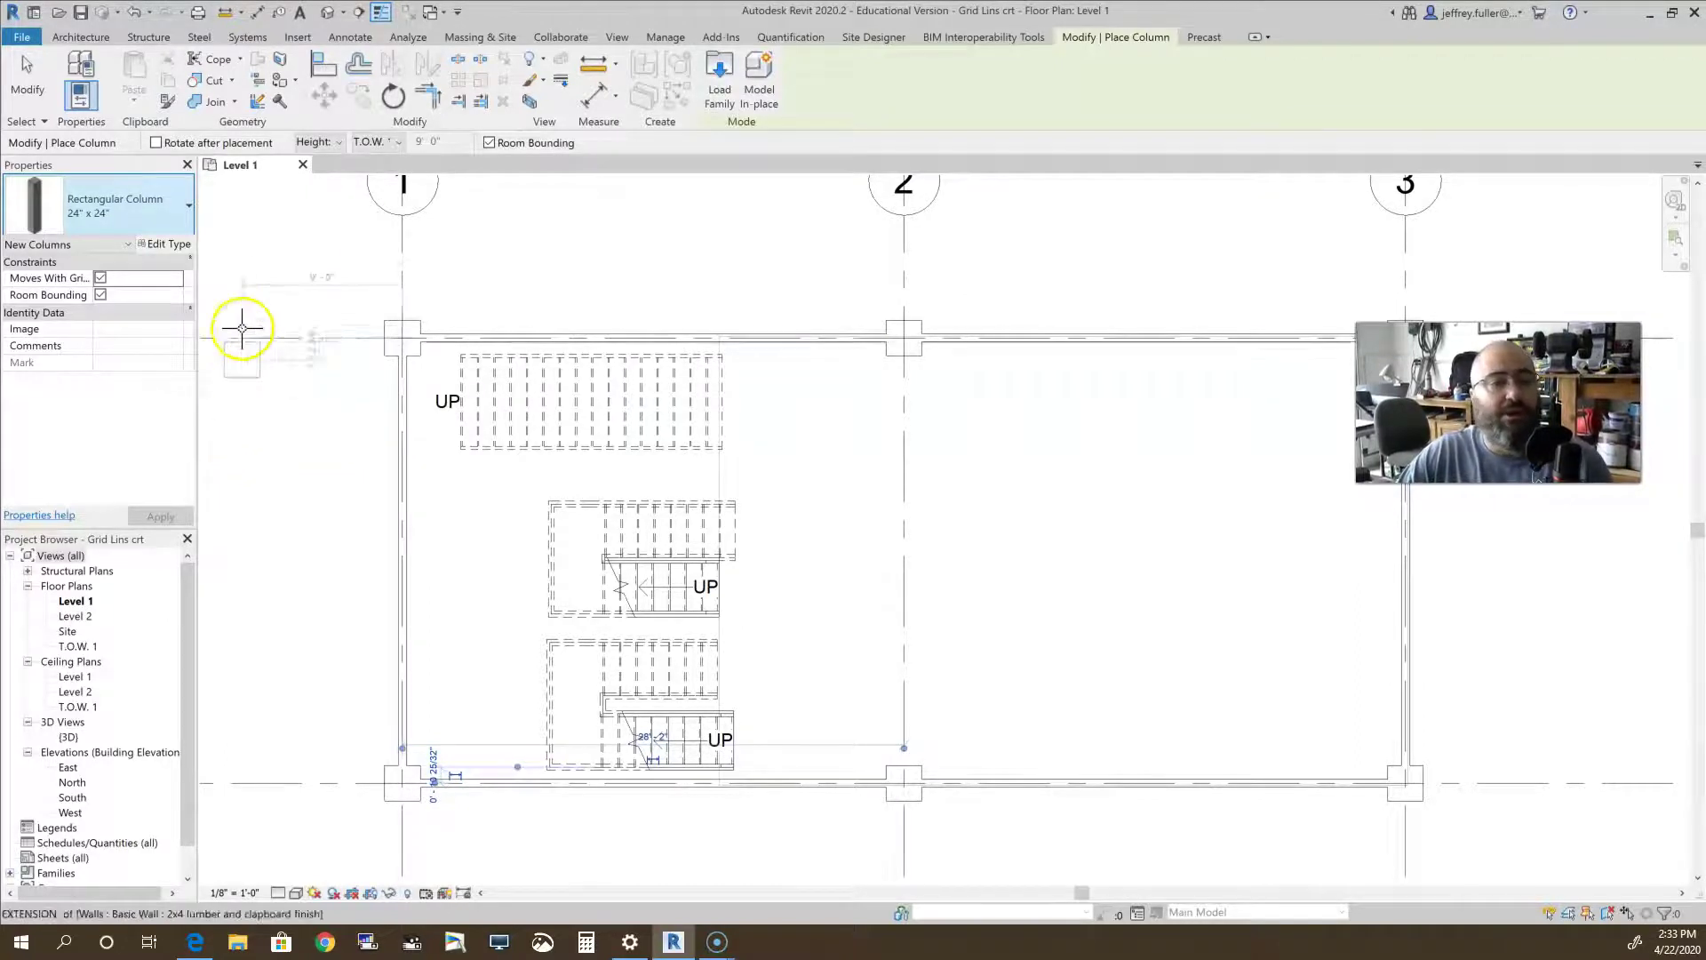
left_click(238, 293)
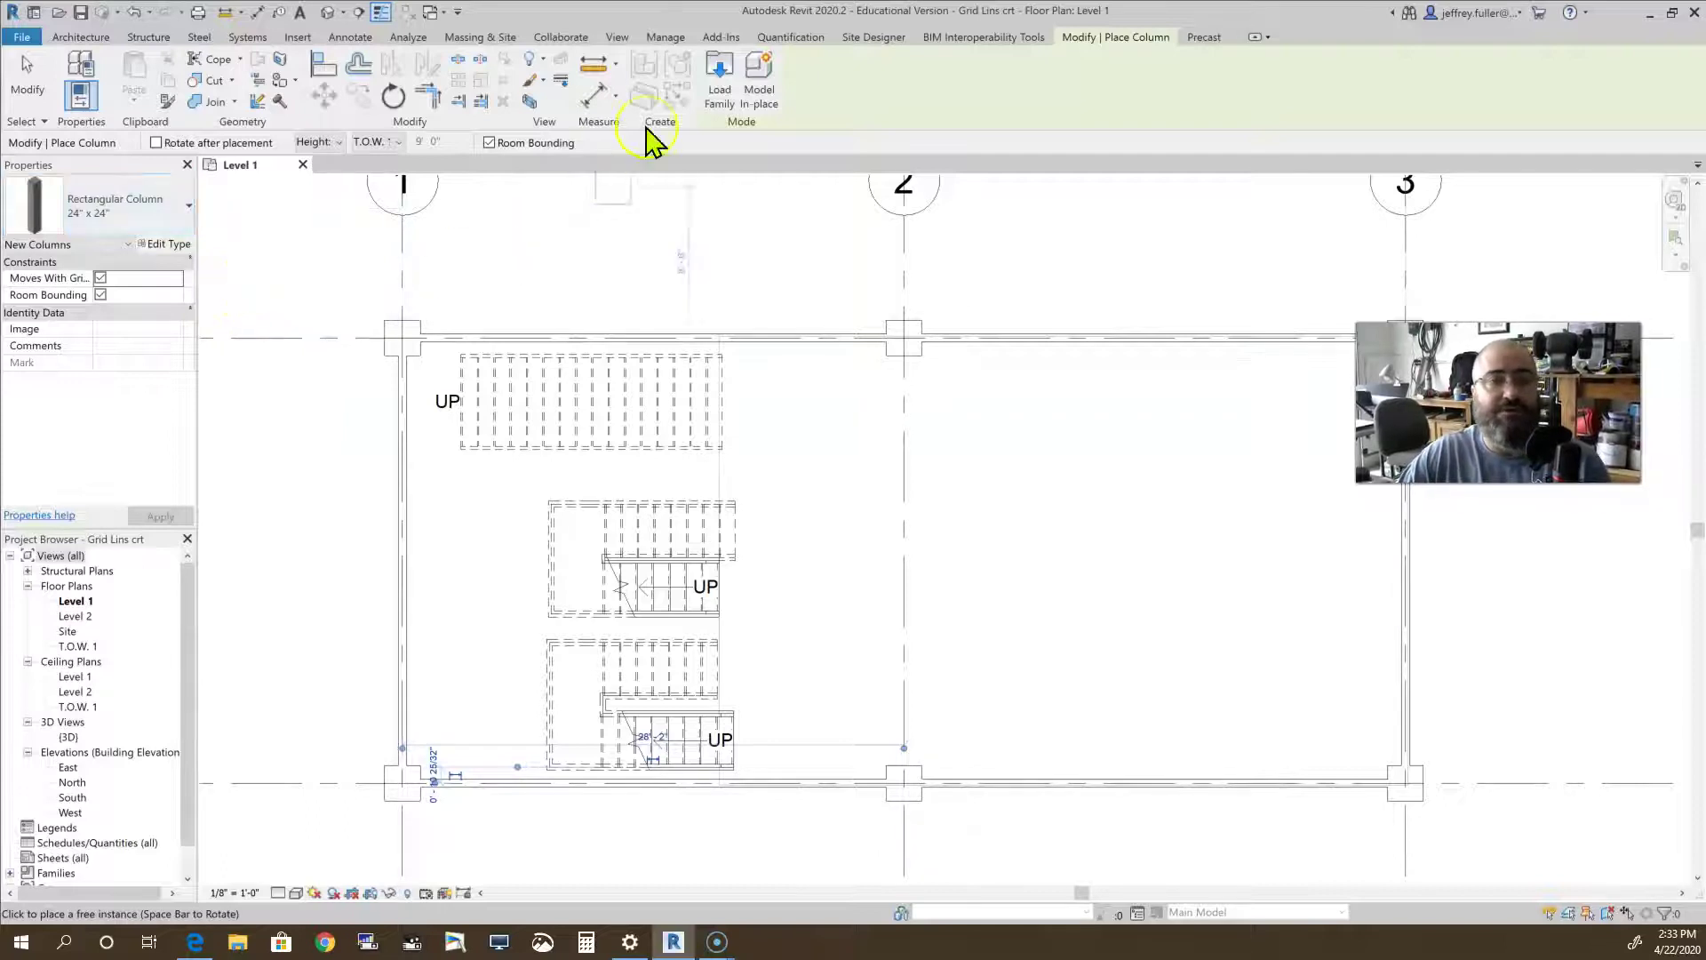
left_click(718, 85)
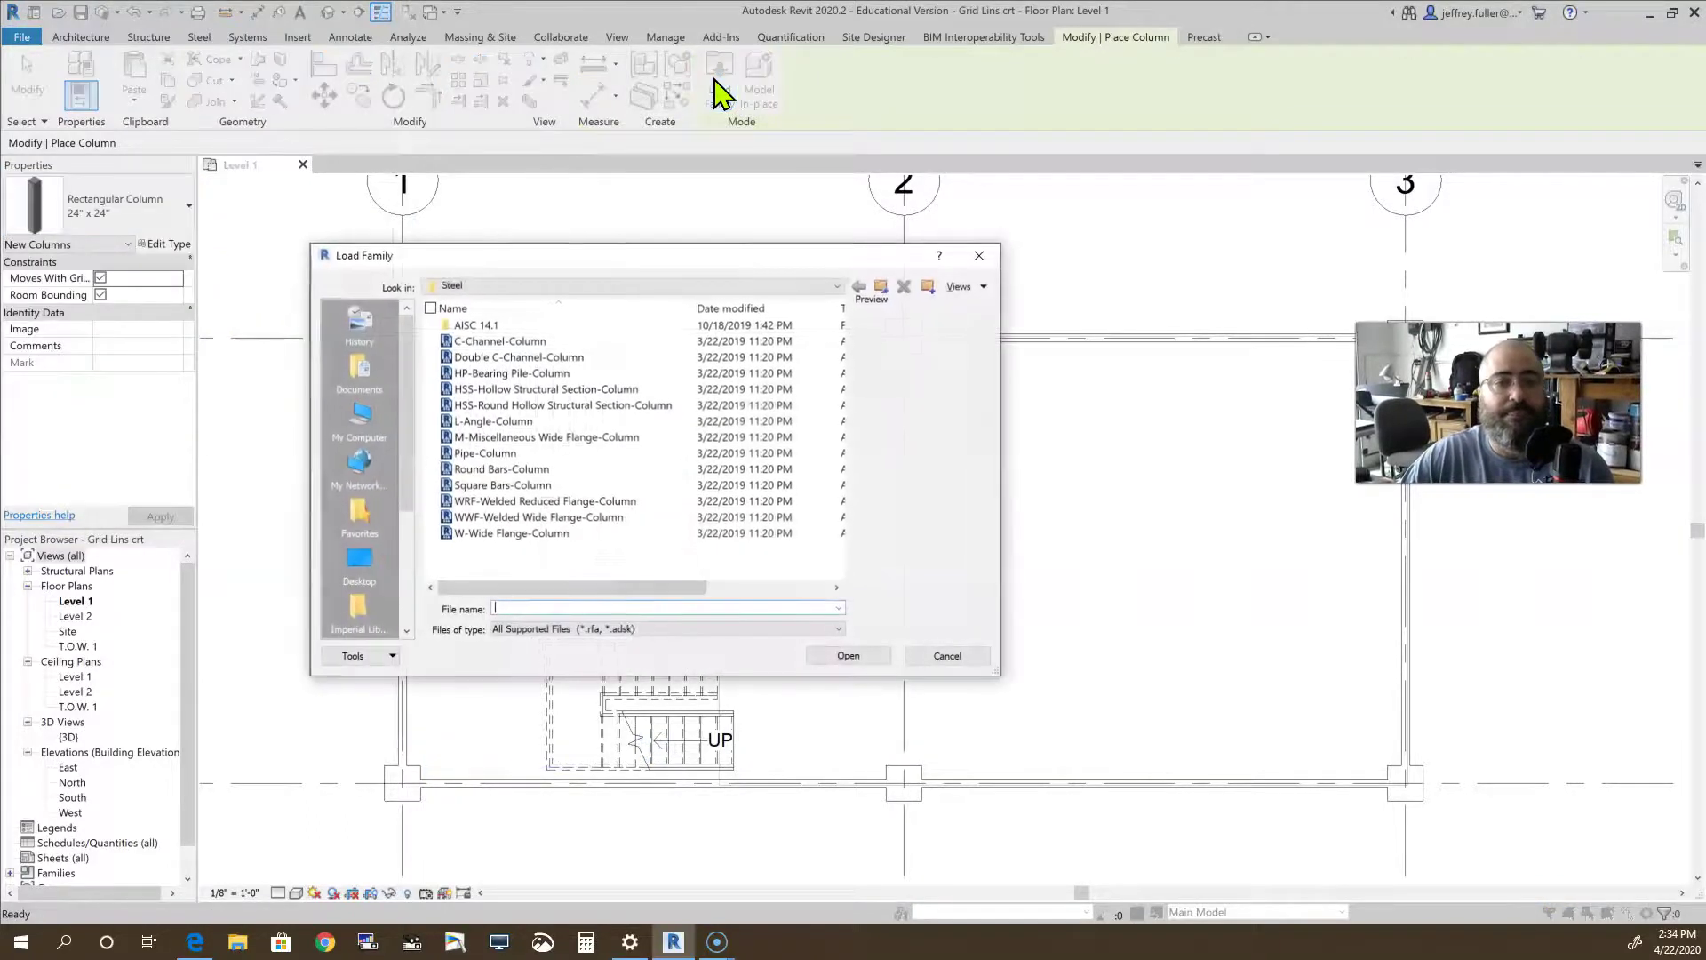
left_click(883, 279)
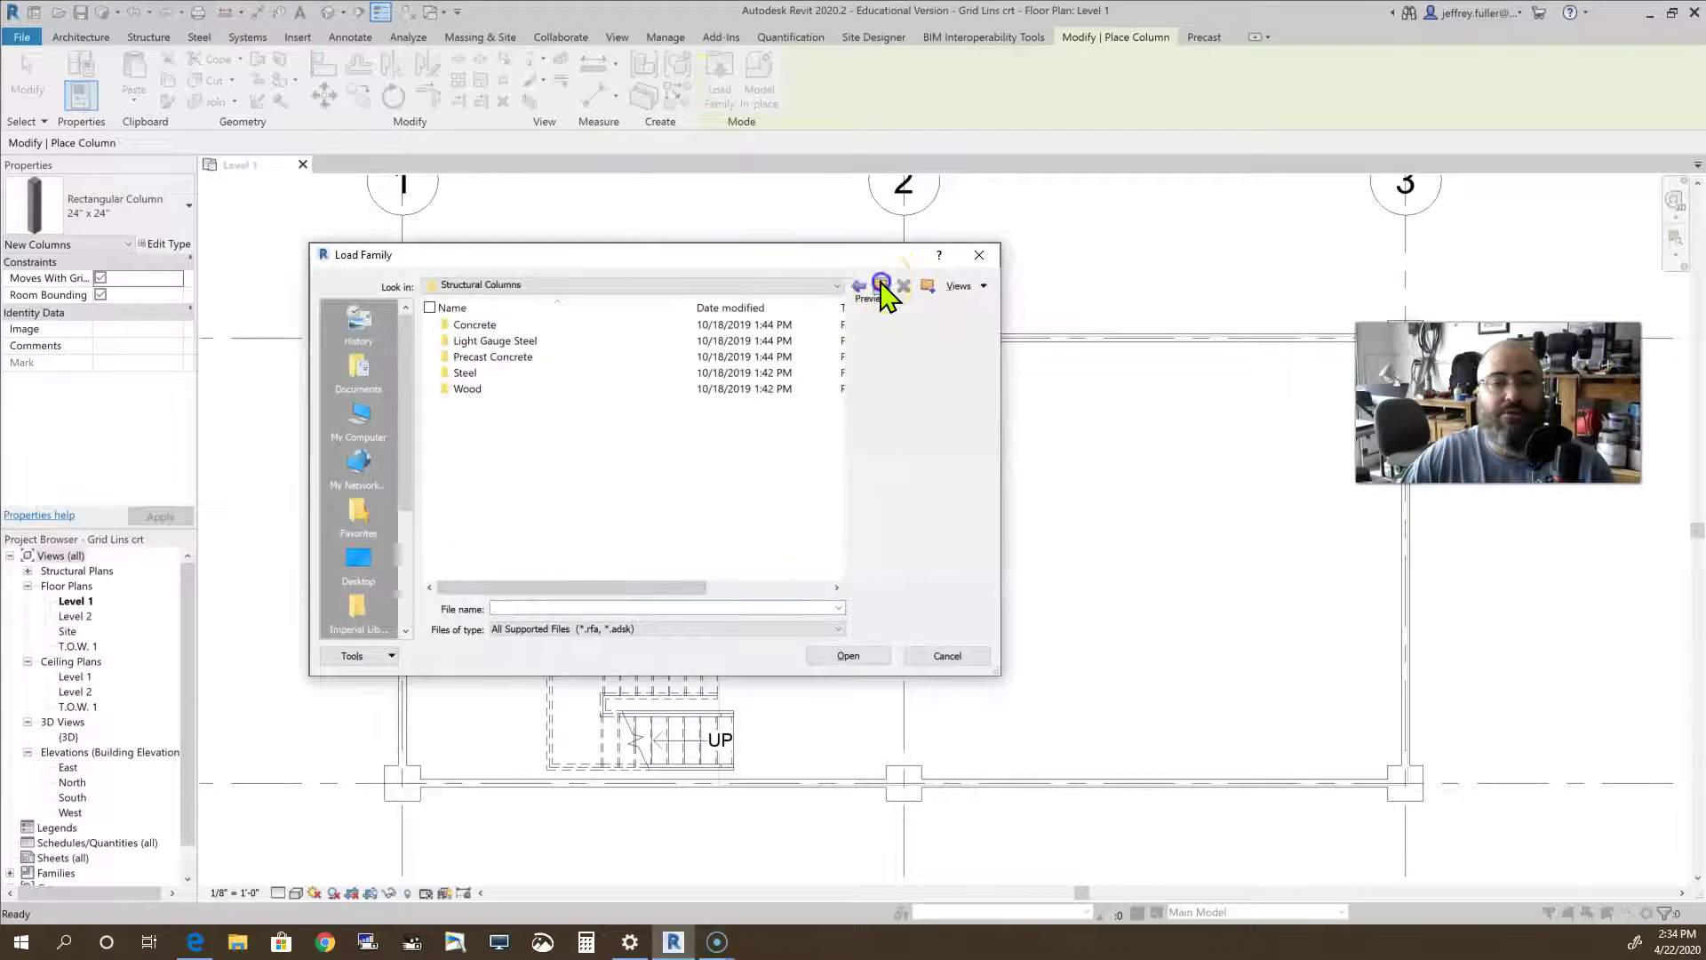
left_click(883, 282)
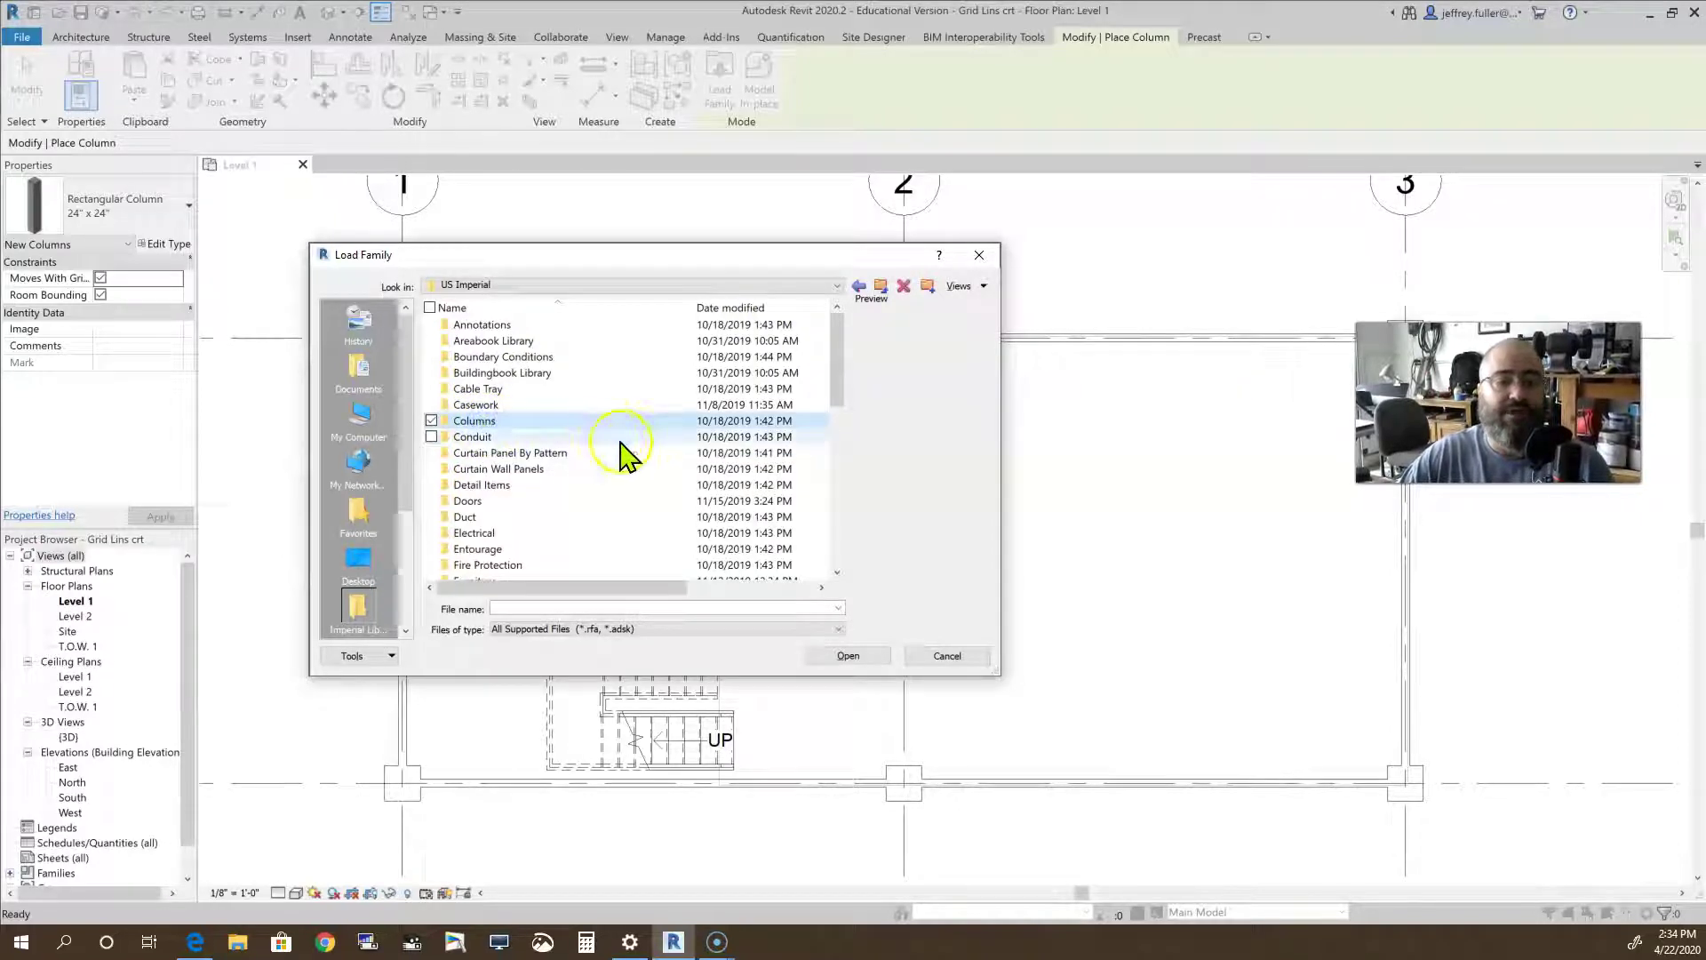
left_click(460, 421)
double_click(462, 423)
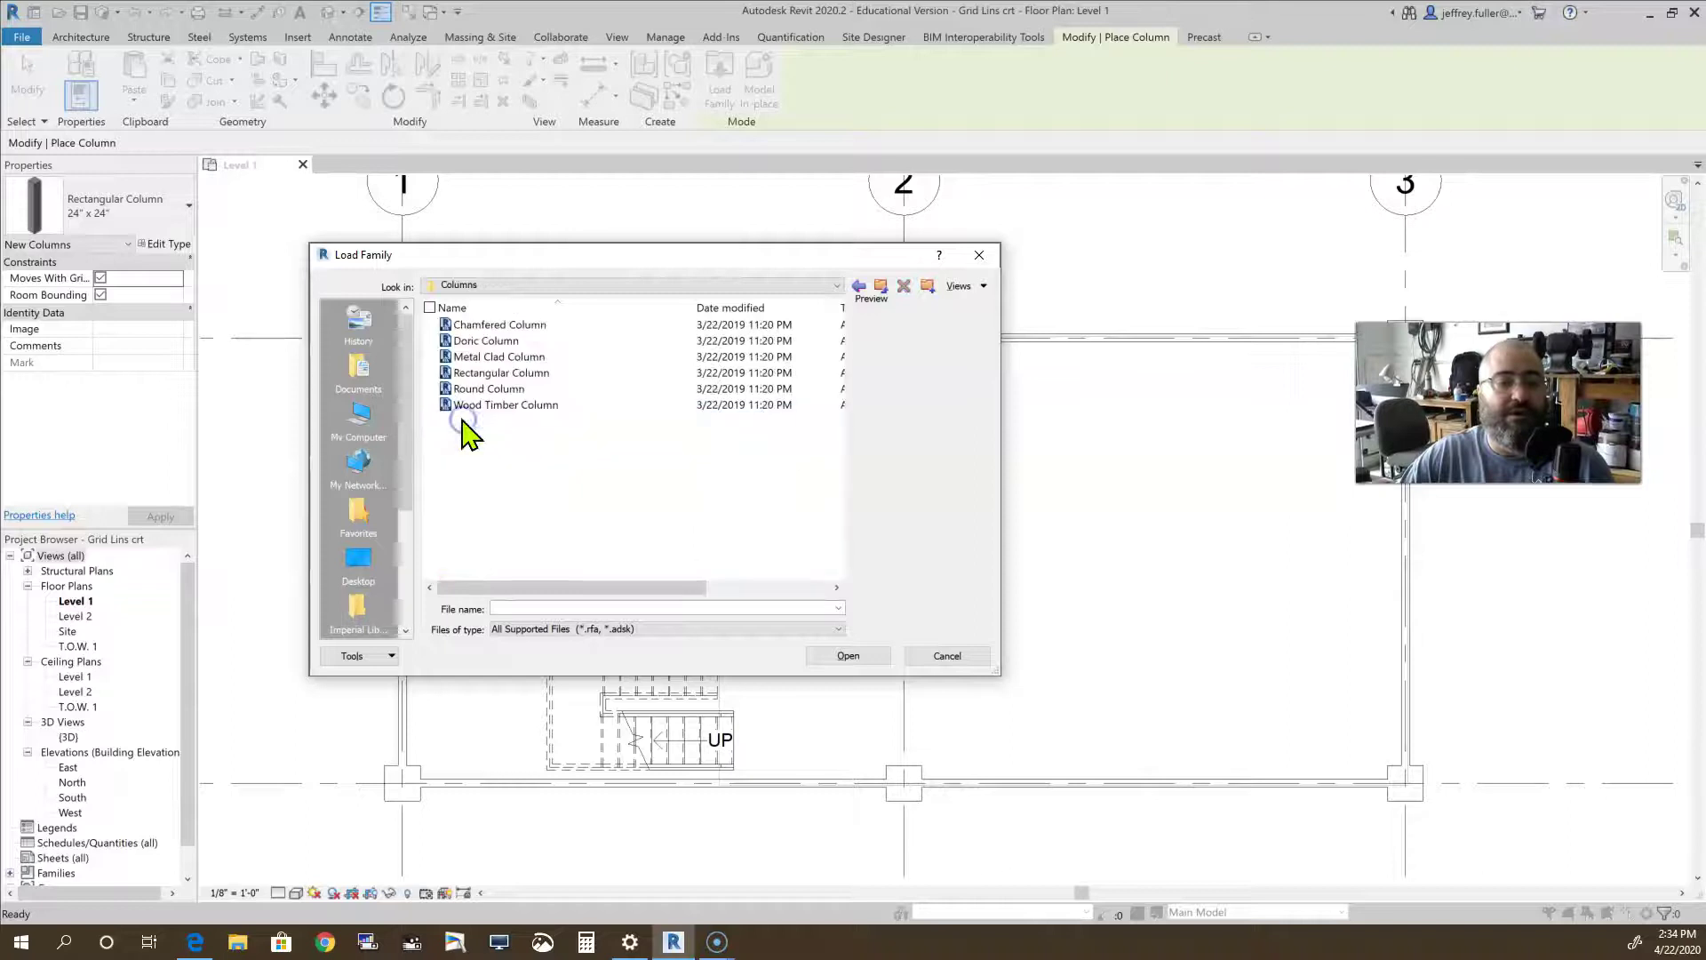
left_click(493, 405)
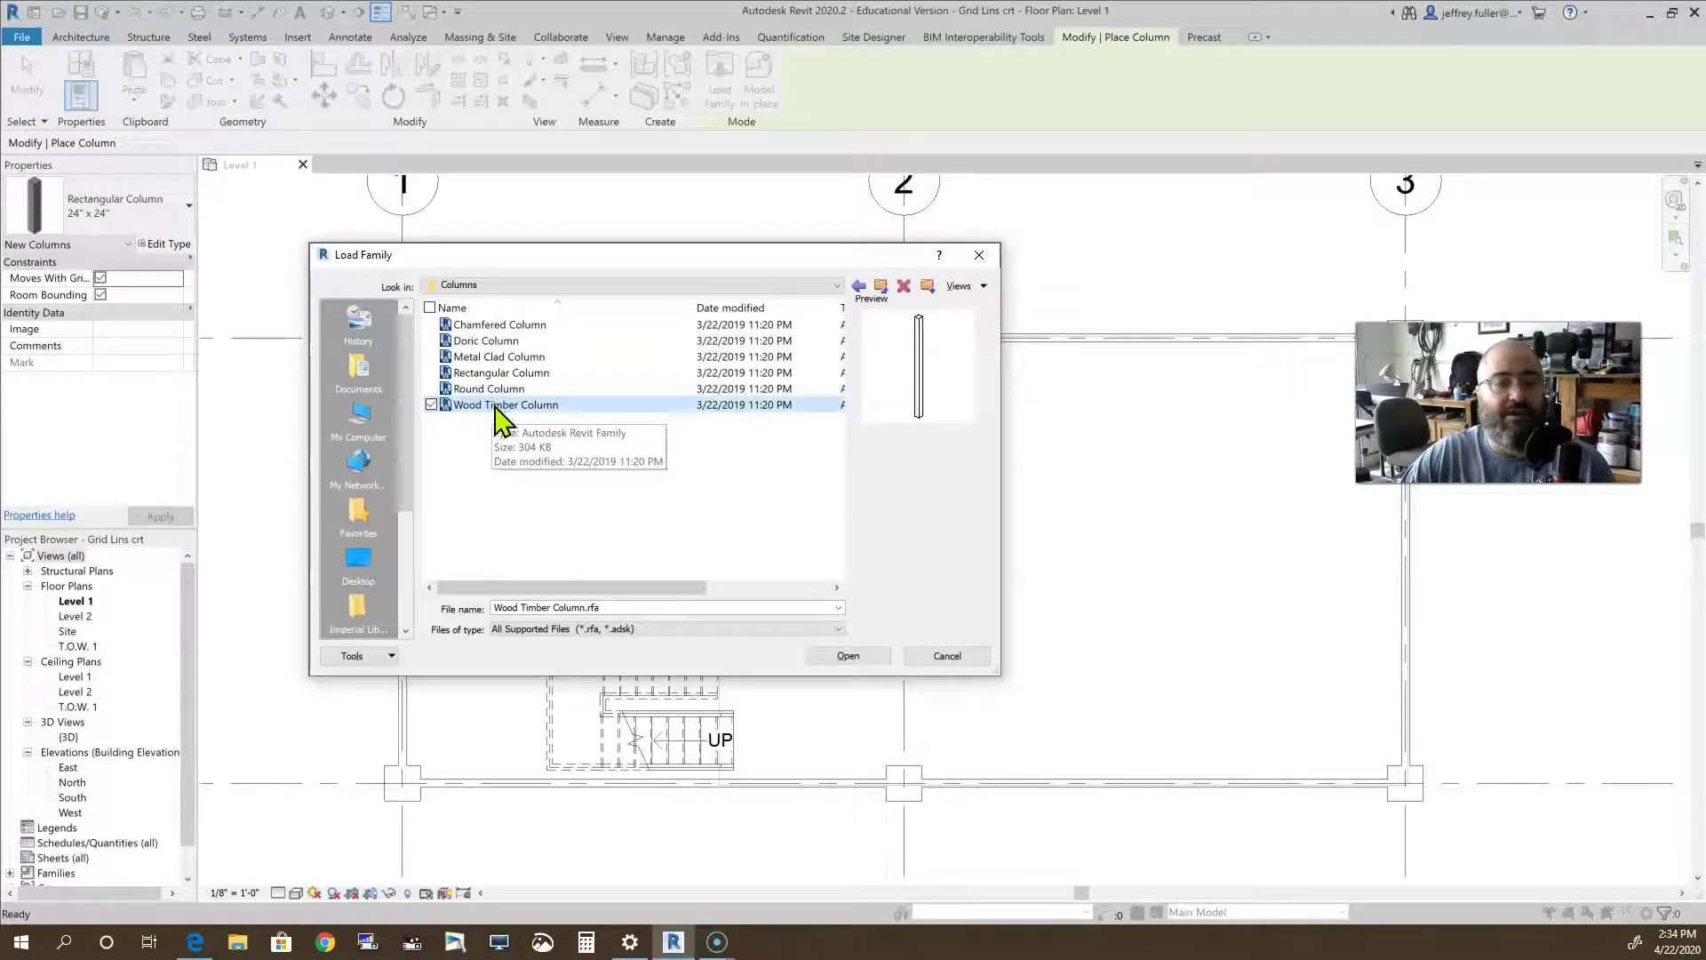
left_click(498, 391)
left_click(496, 375)
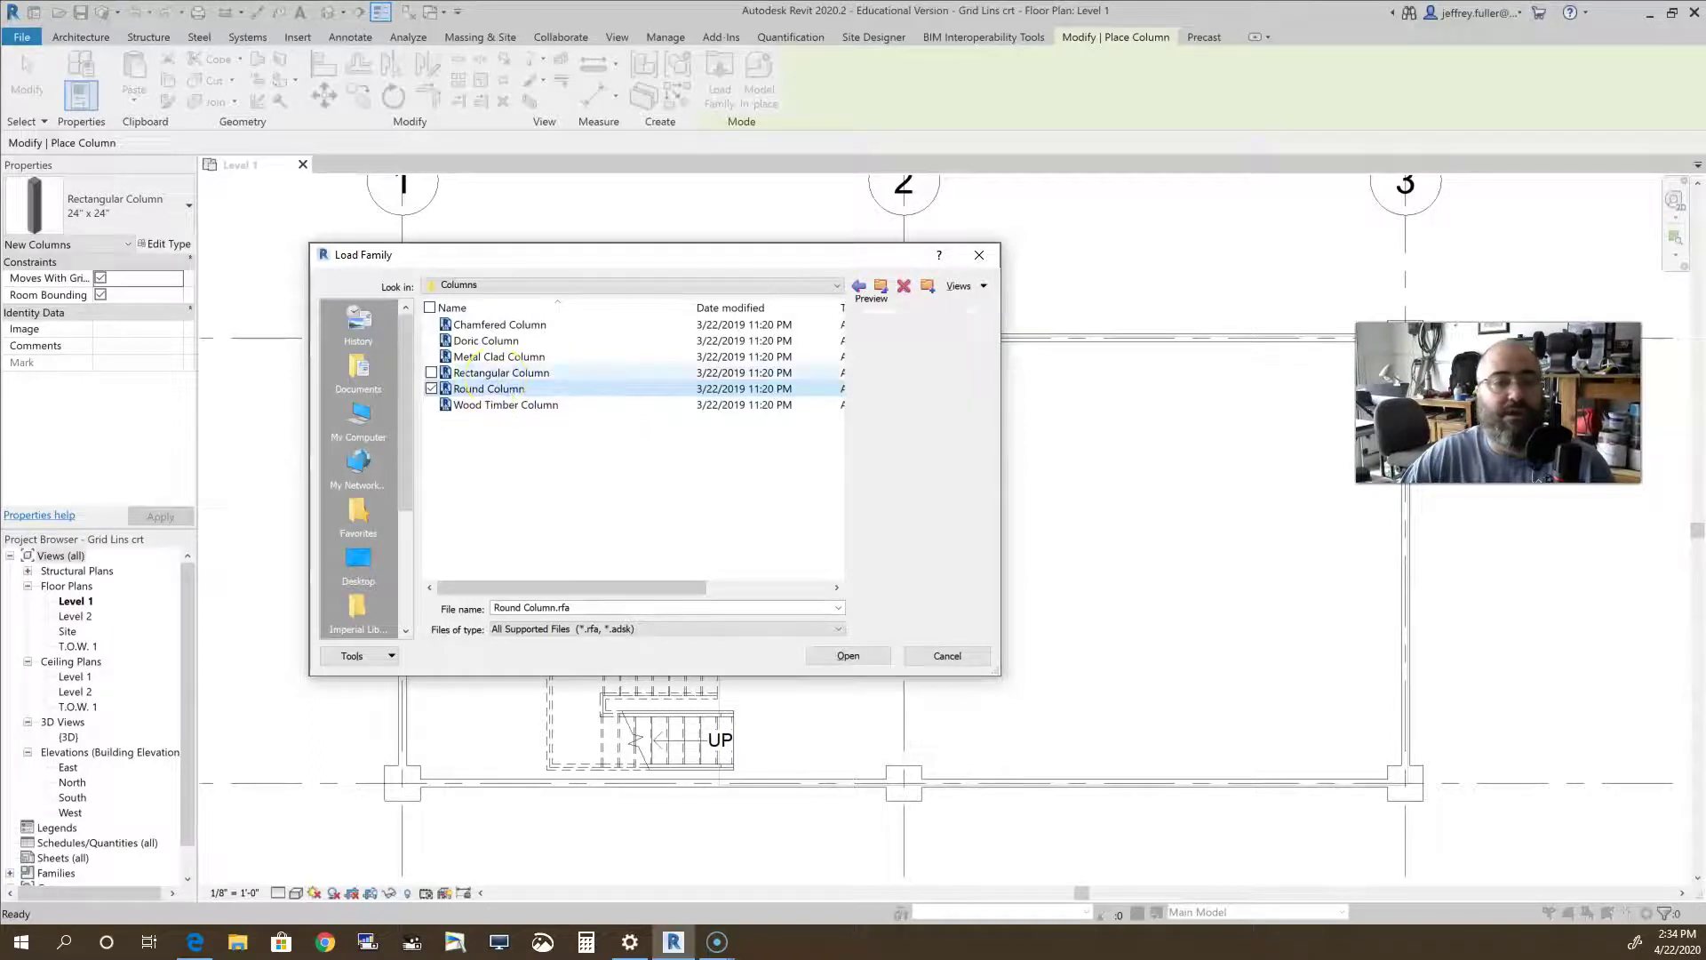
left_click(505, 377)
left_click(507, 359)
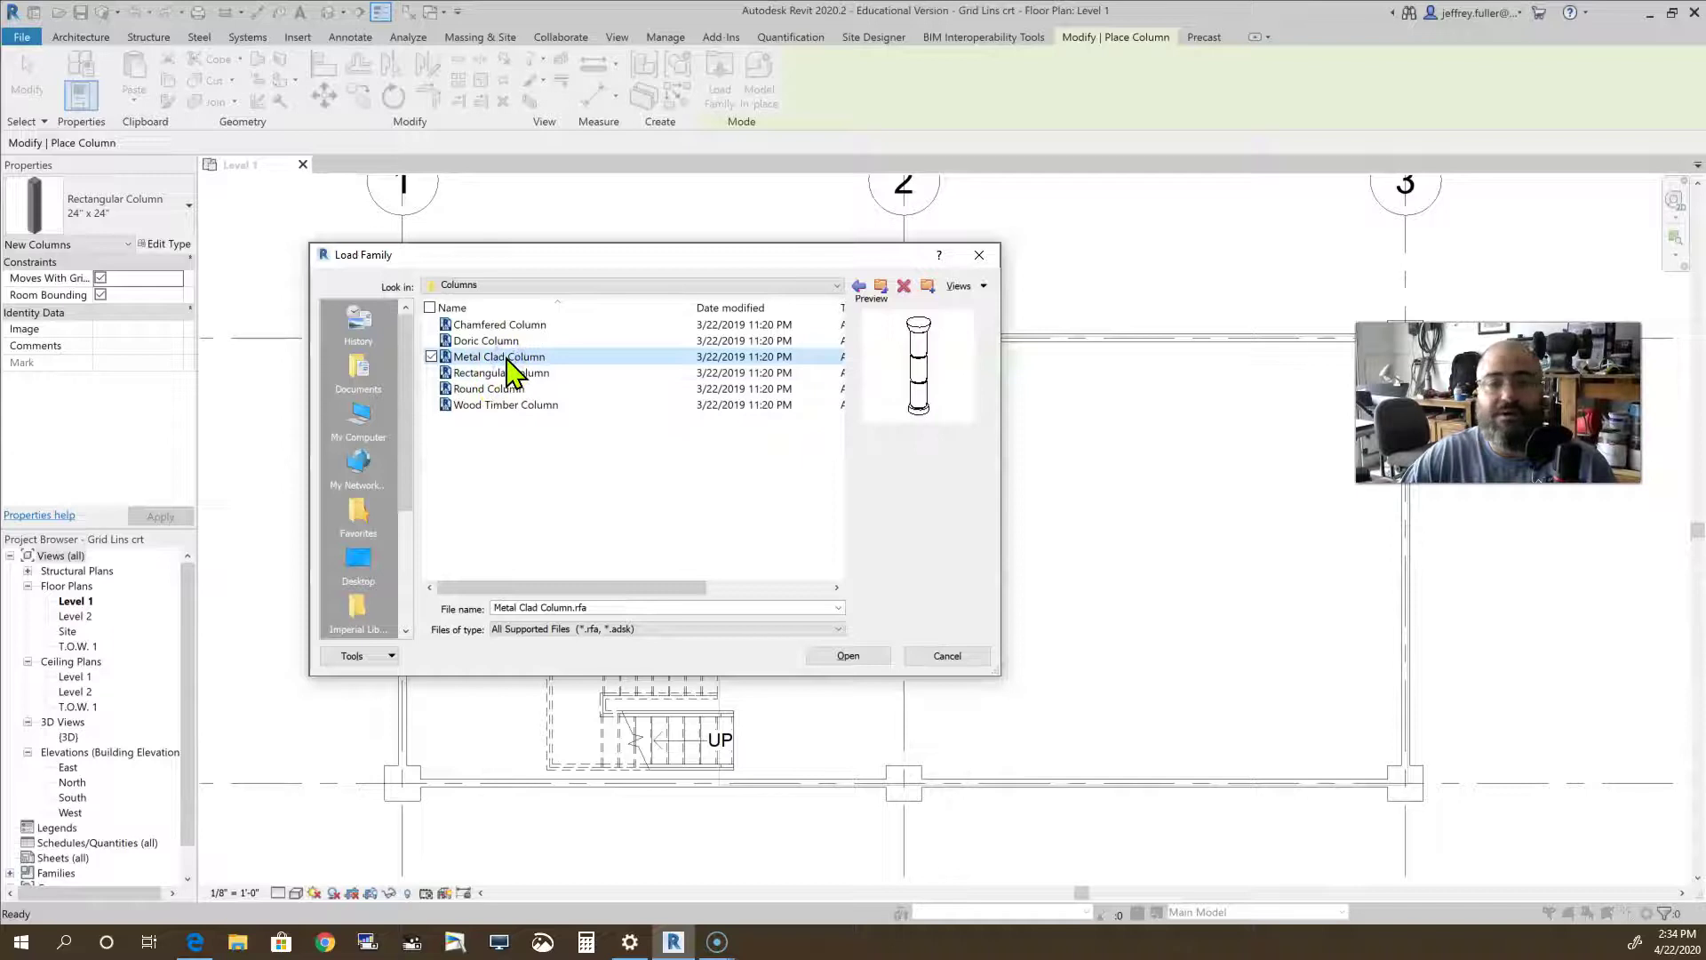
left_click(924, 378)
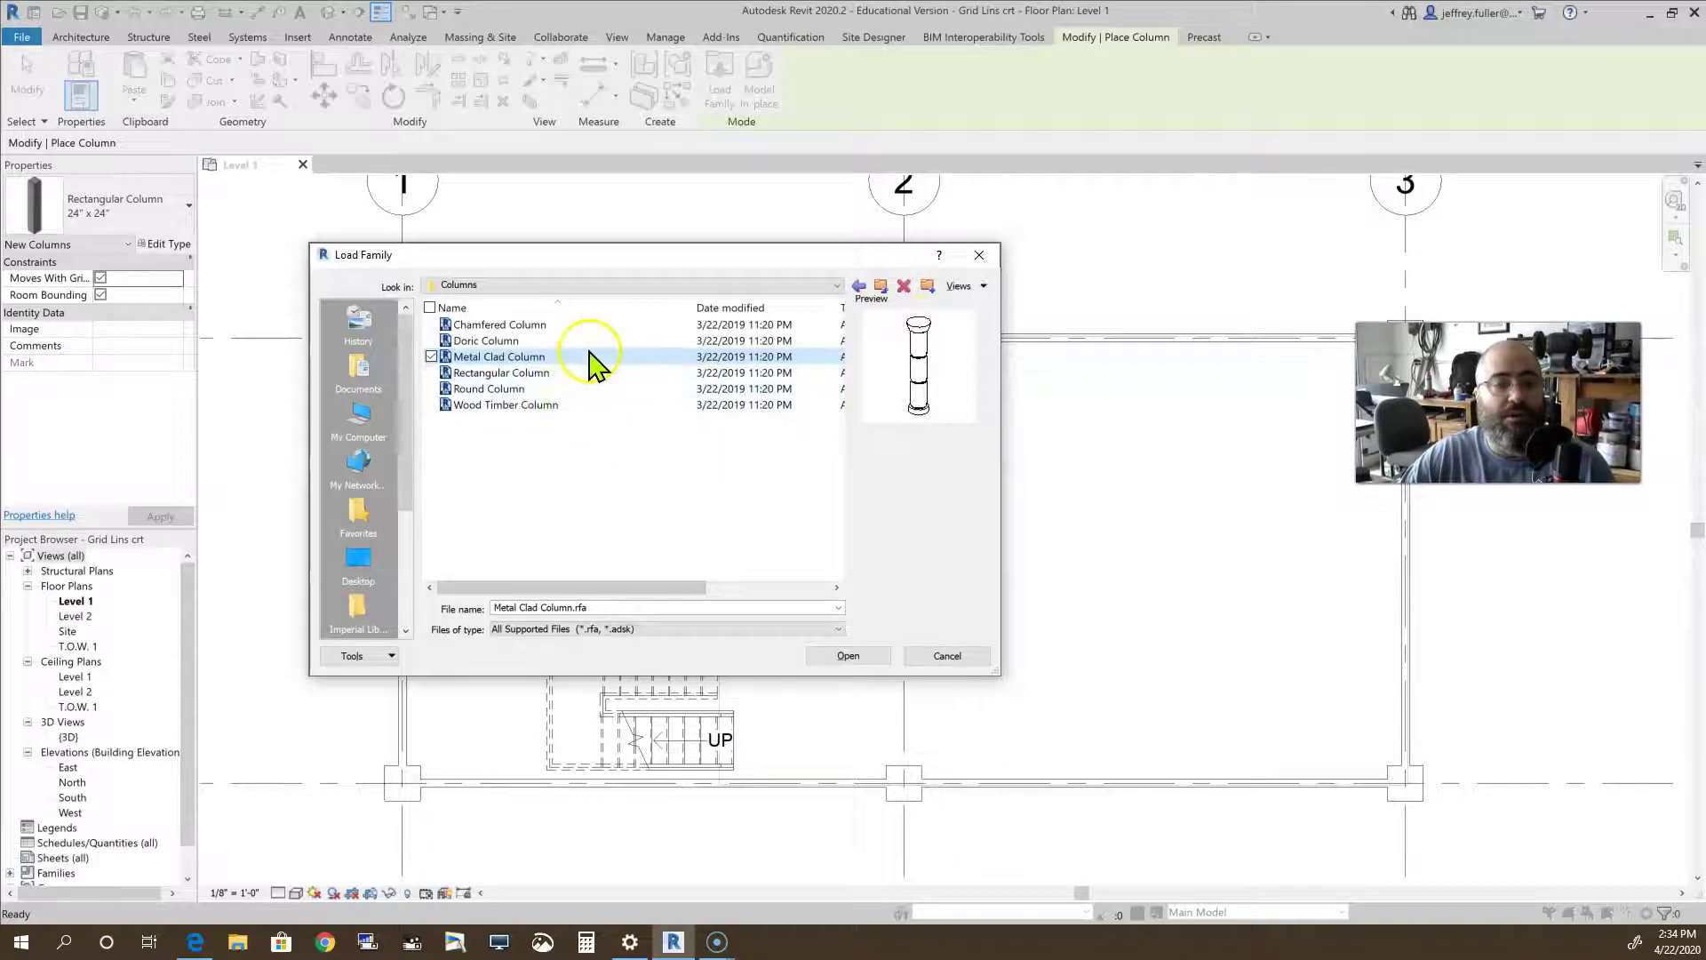
left_click(488, 340)
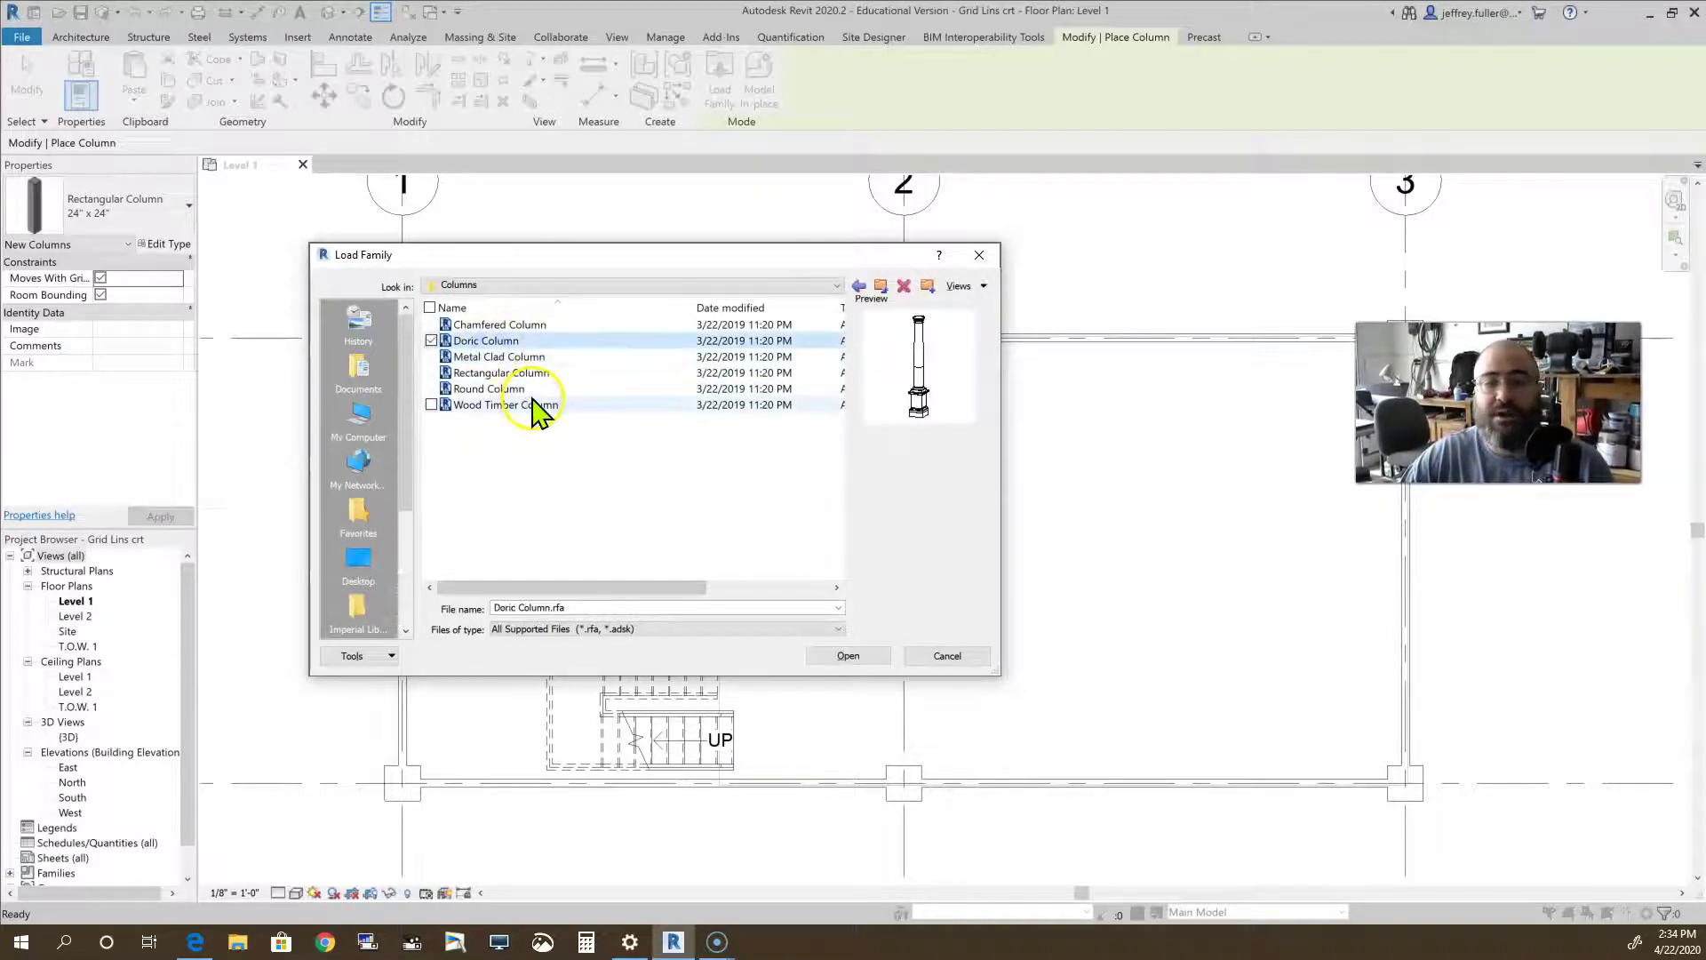
left_click(539, 325)
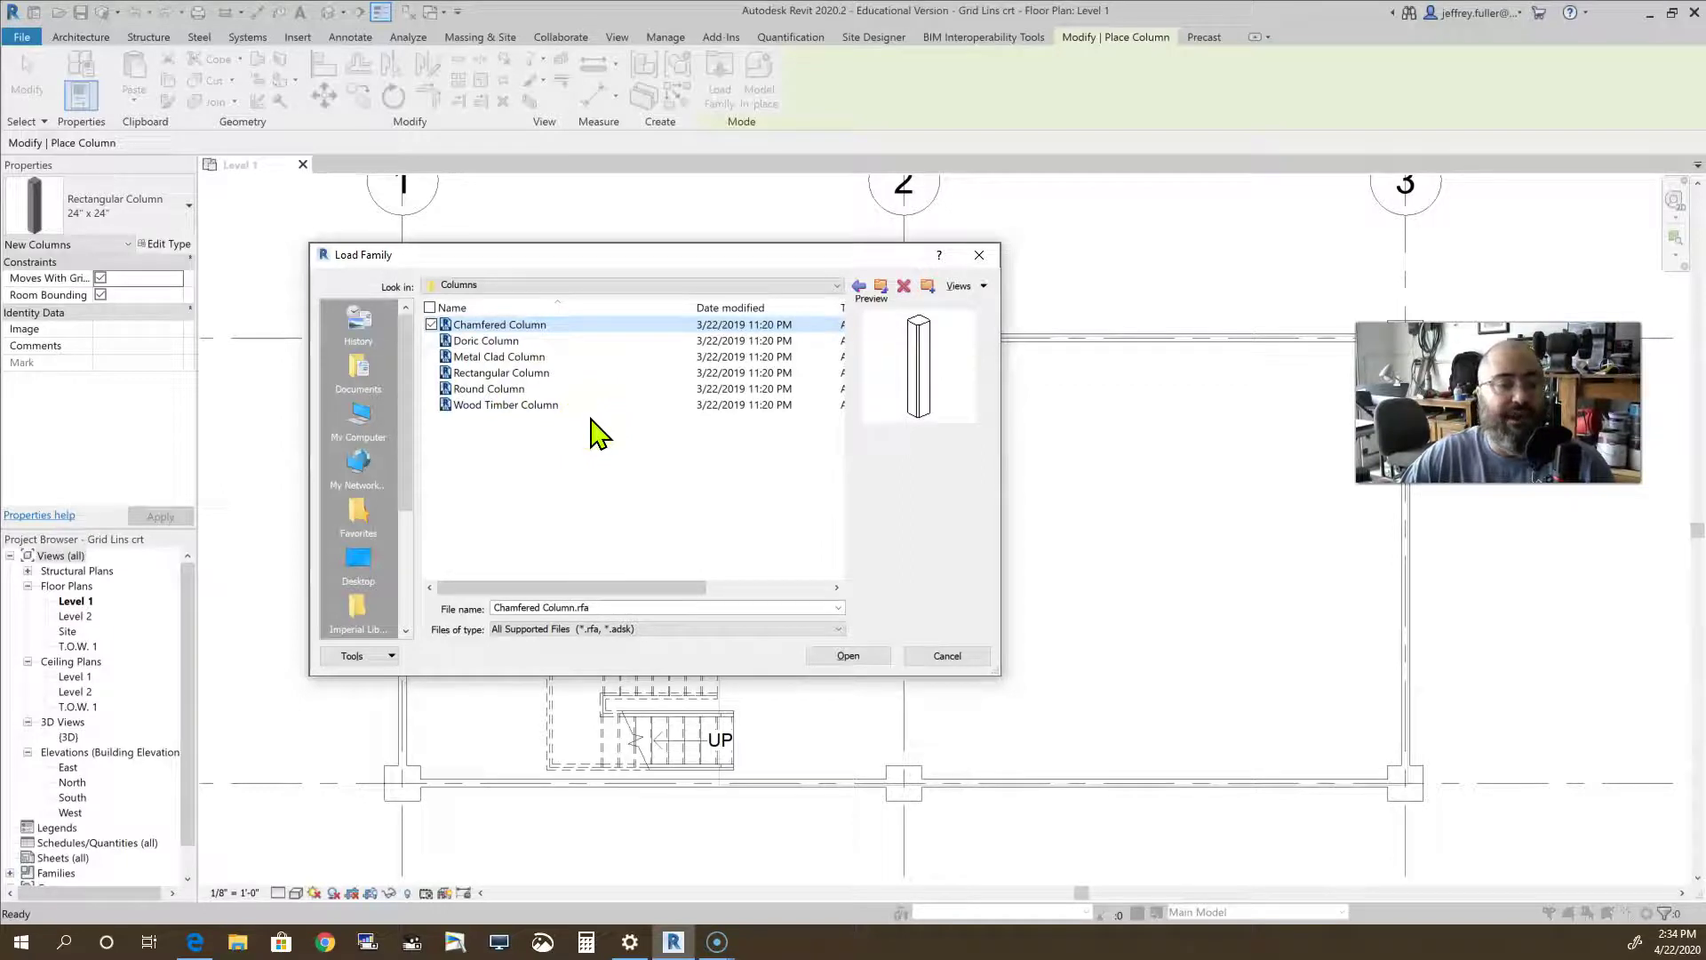
left_click(977, 256)
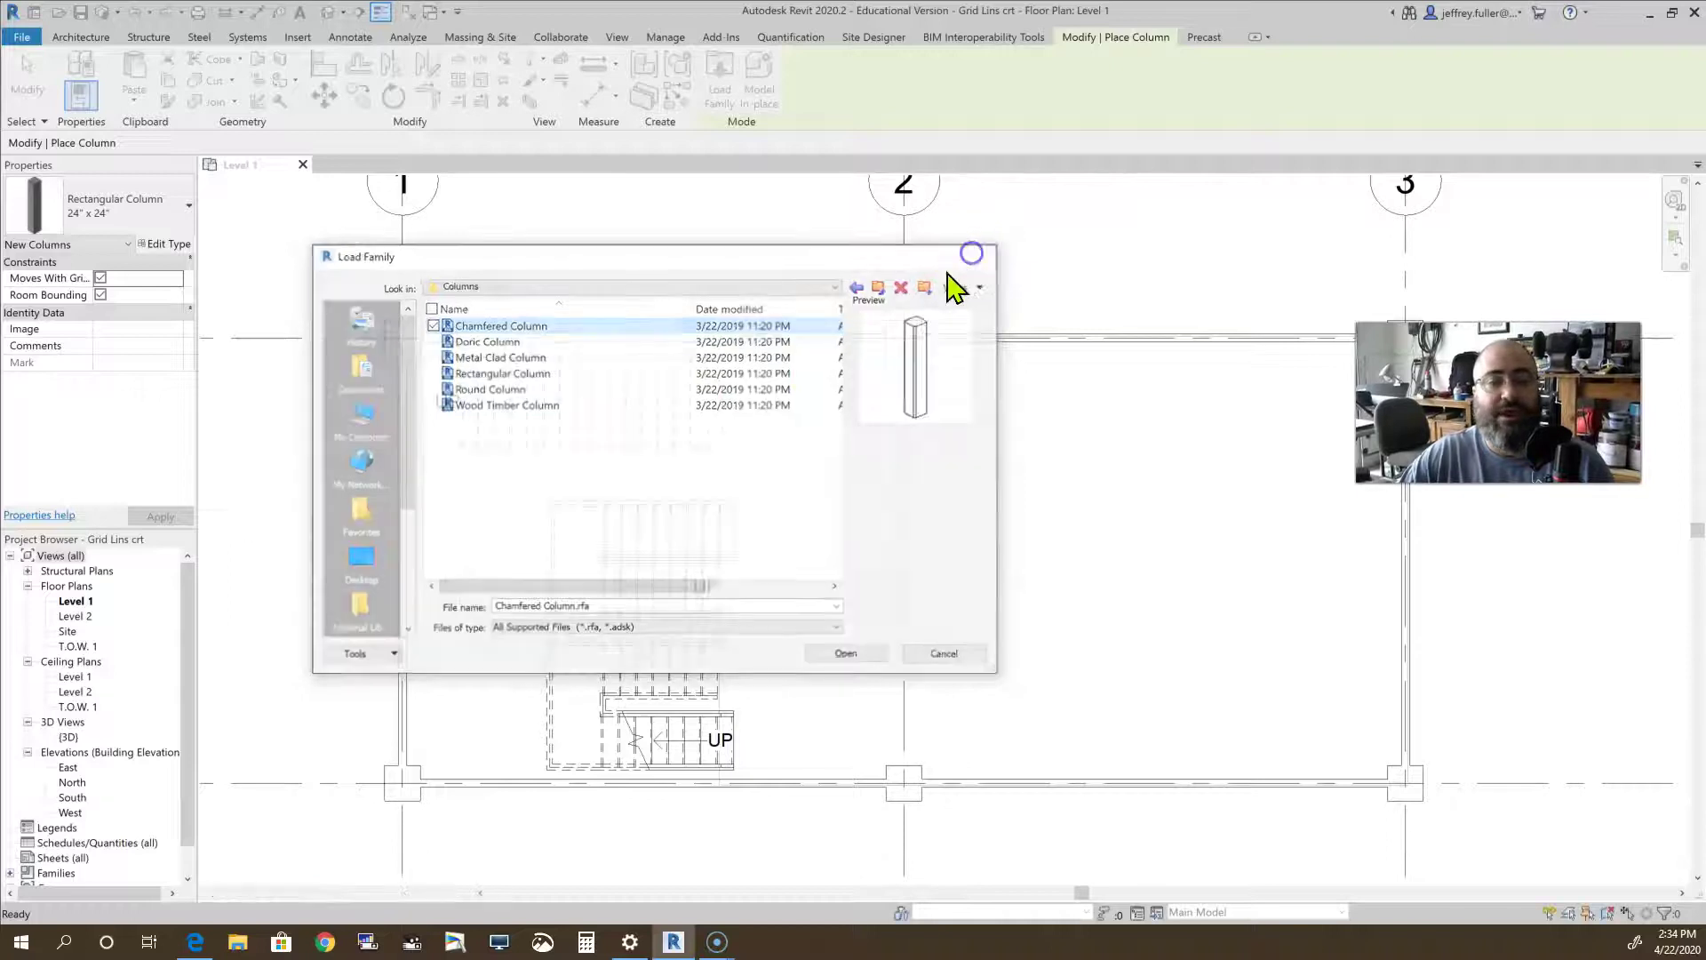
left_click(167, 245)
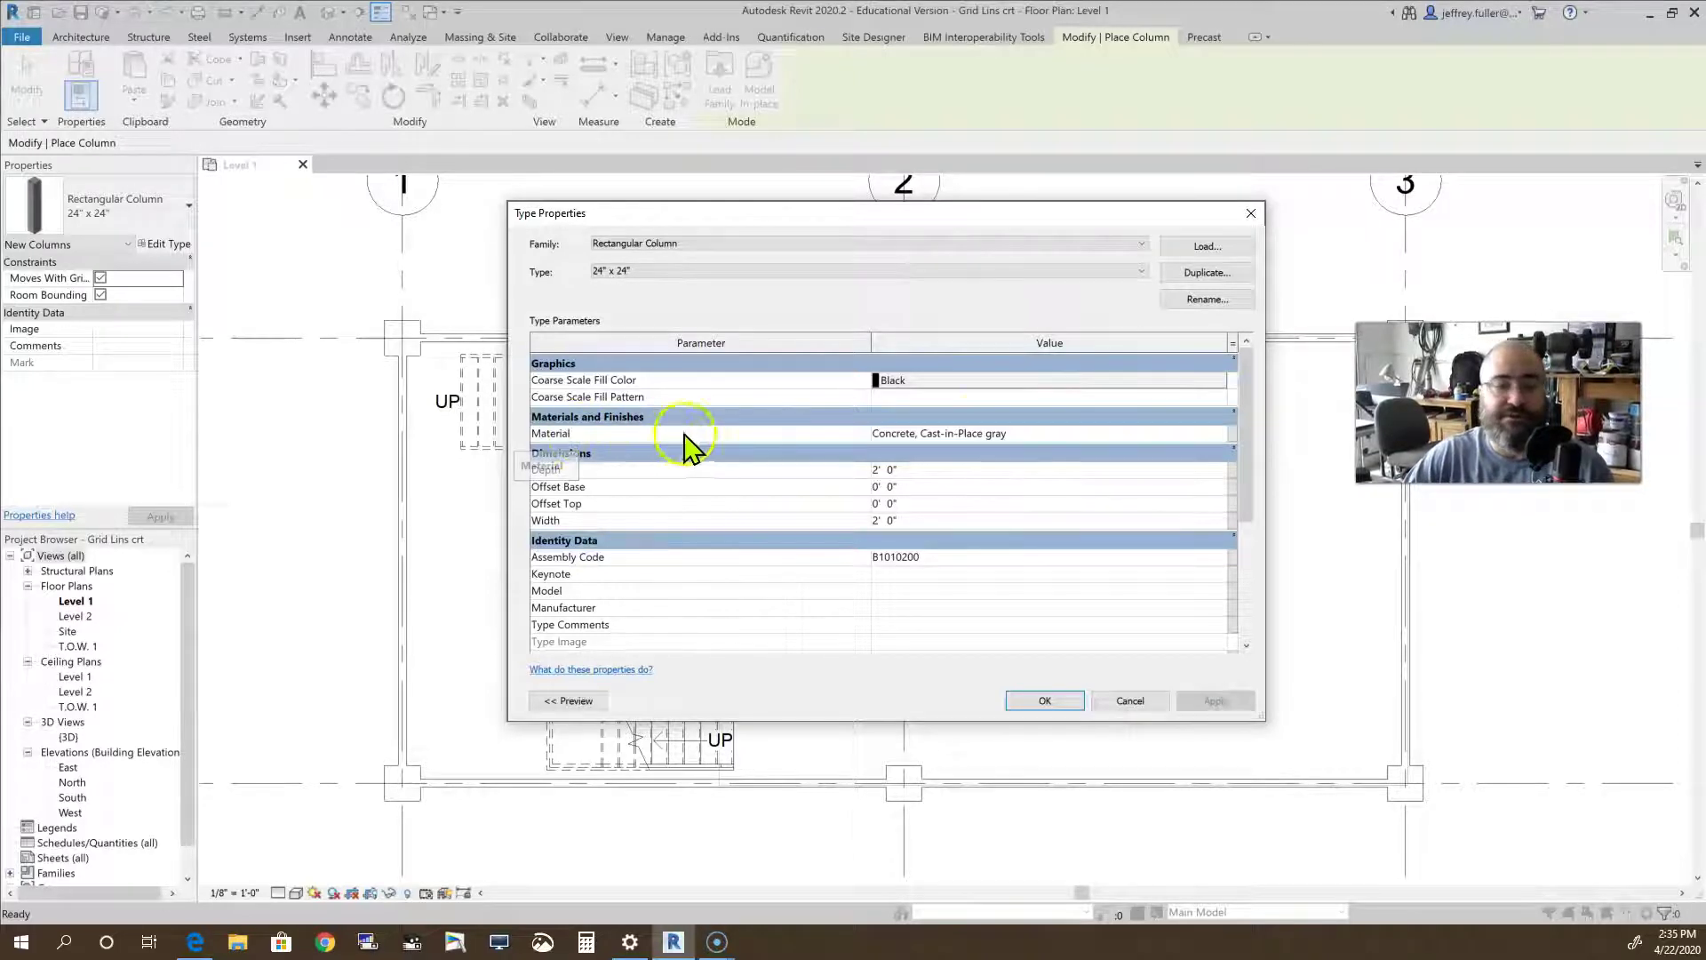
left_click(1022, 434)
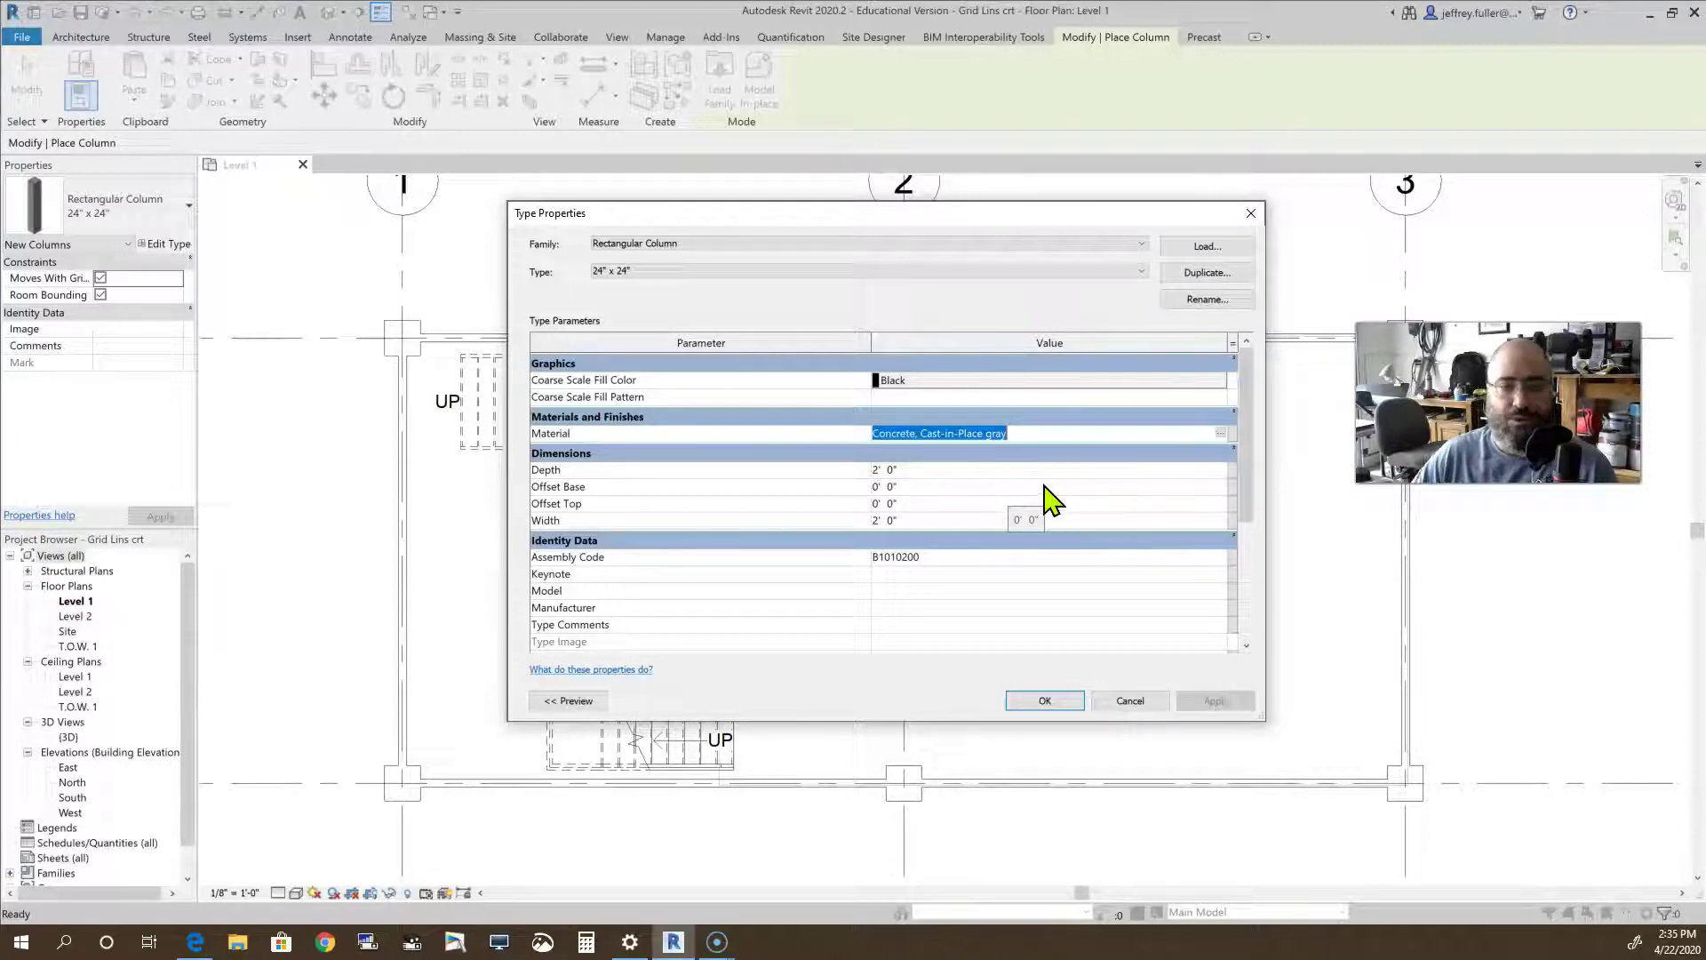
left_click(1148, 704)
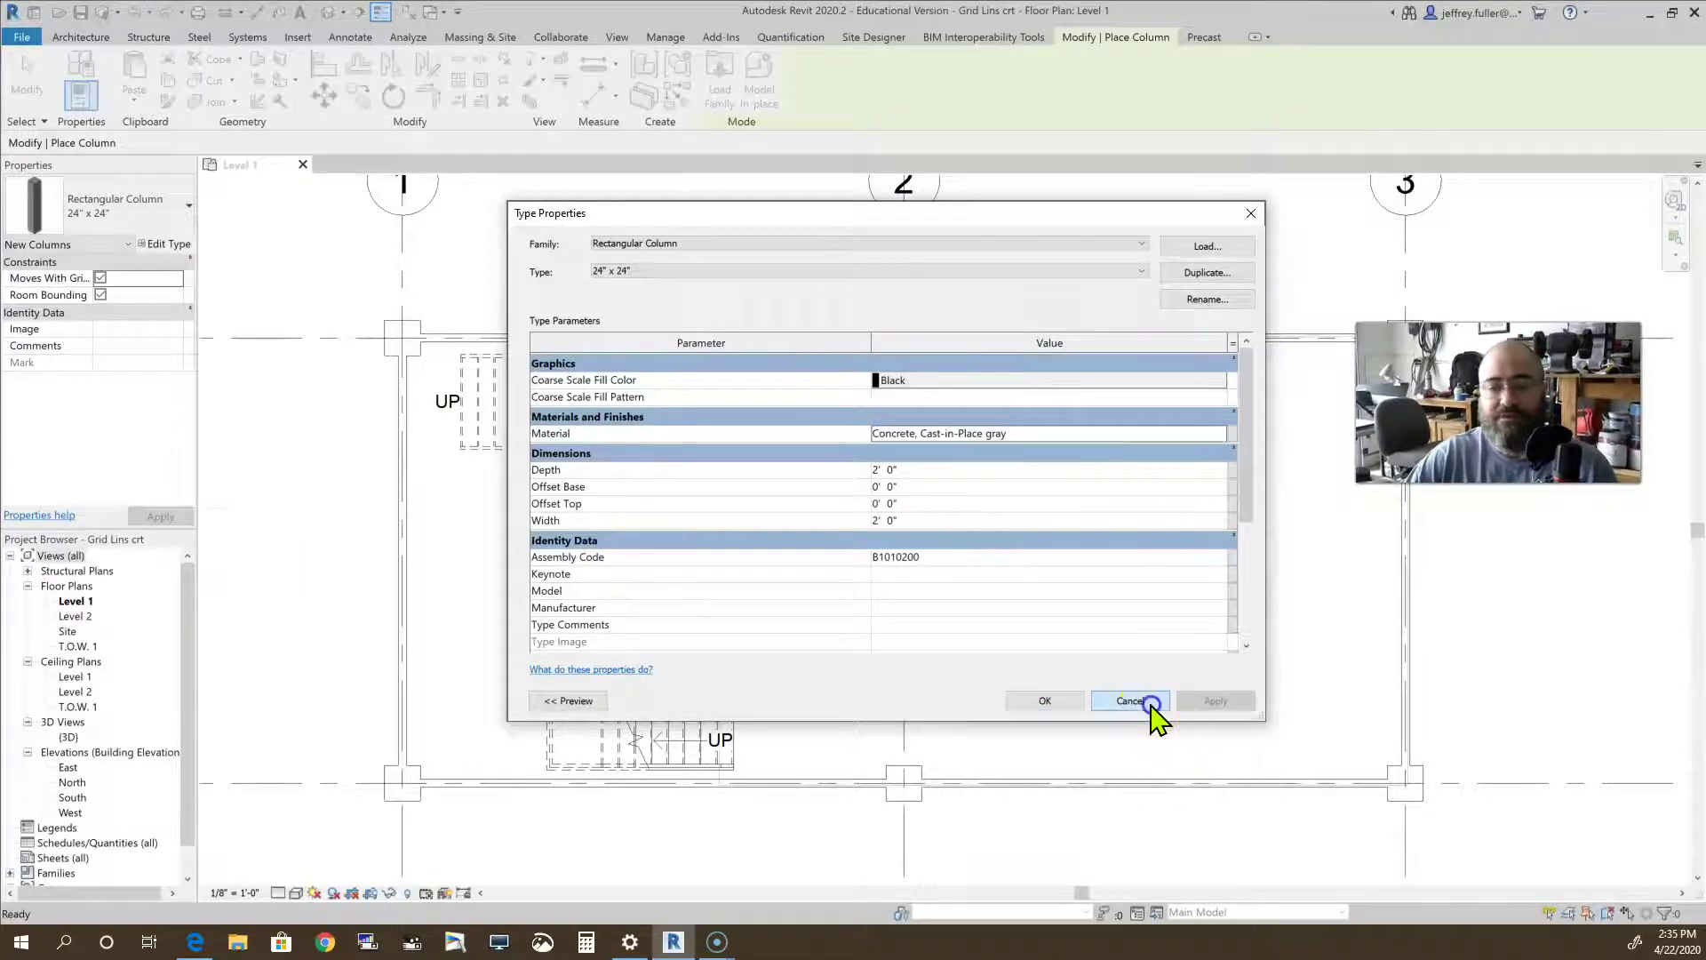
Start placing W10X49 structural columns, switching the extent from Depth to Height
left_click(144, 37)
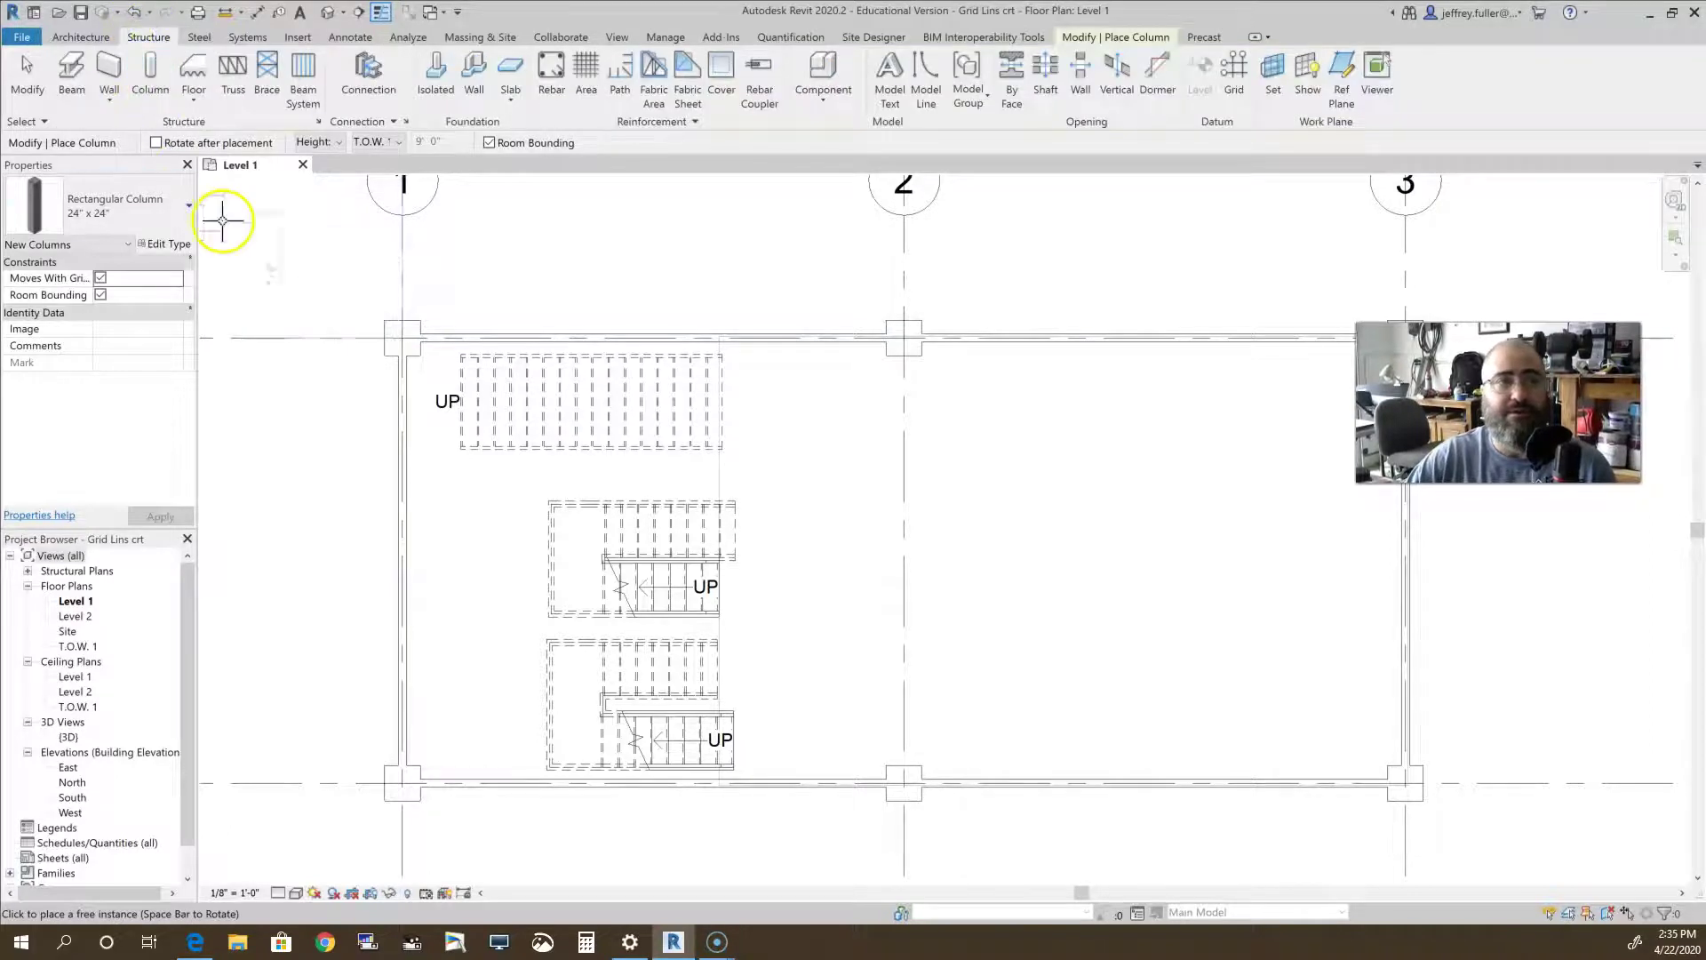
left_click(150, 89)
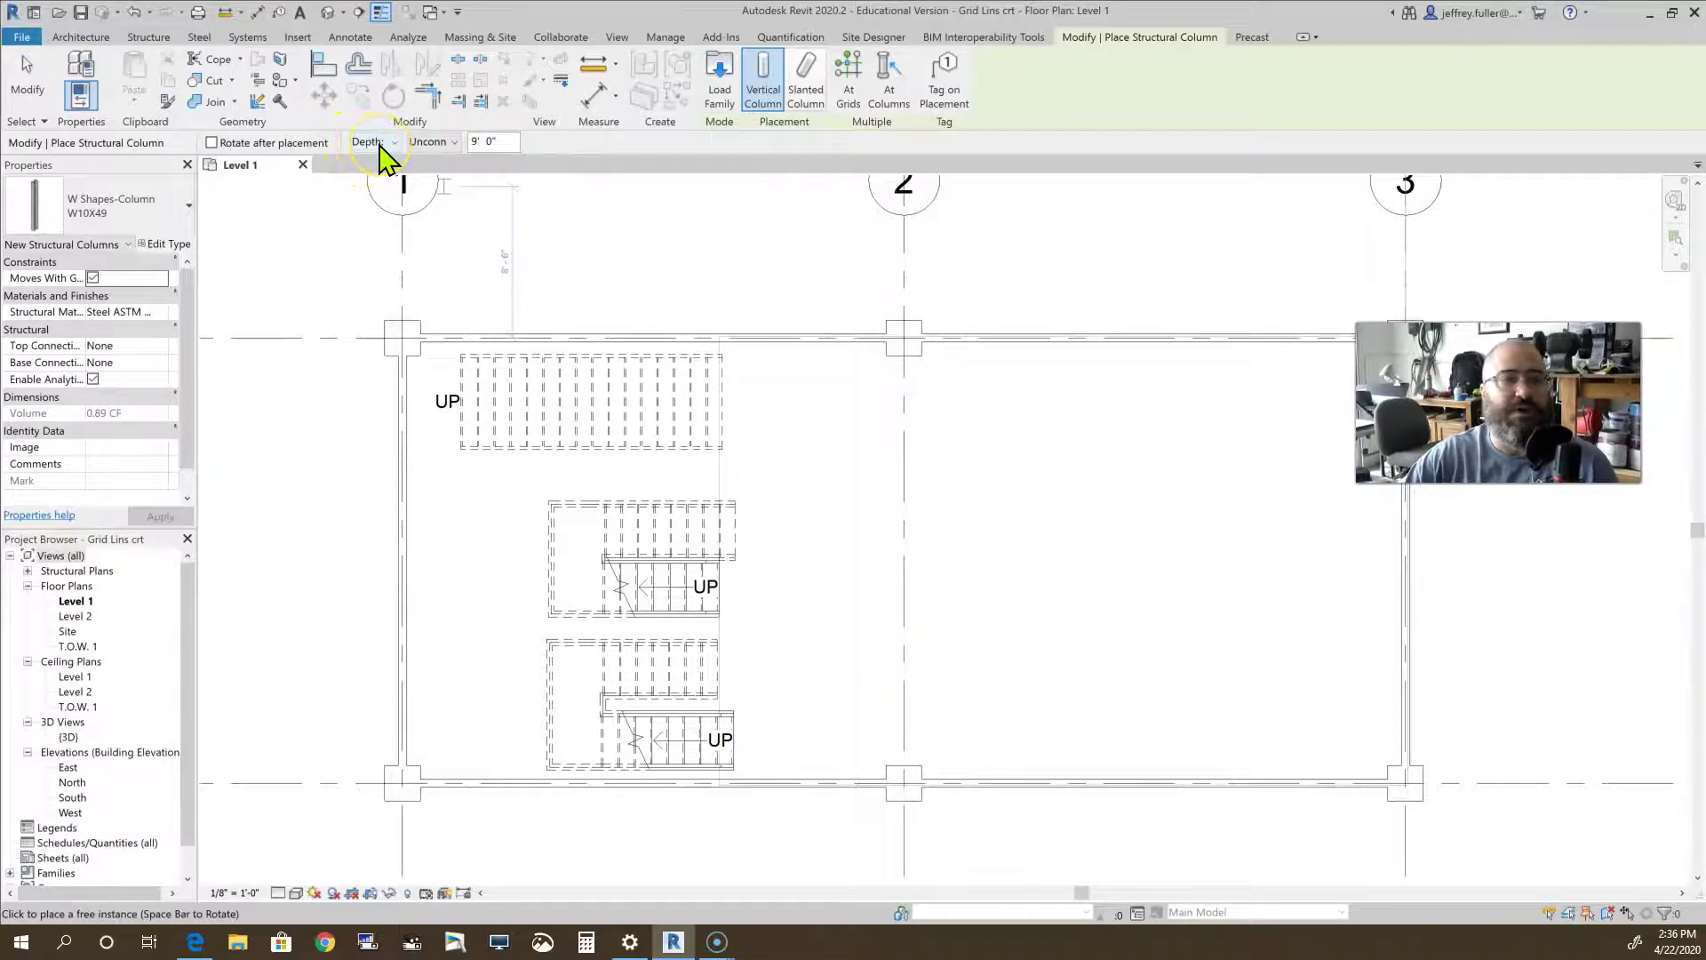
left_click(477, 145)
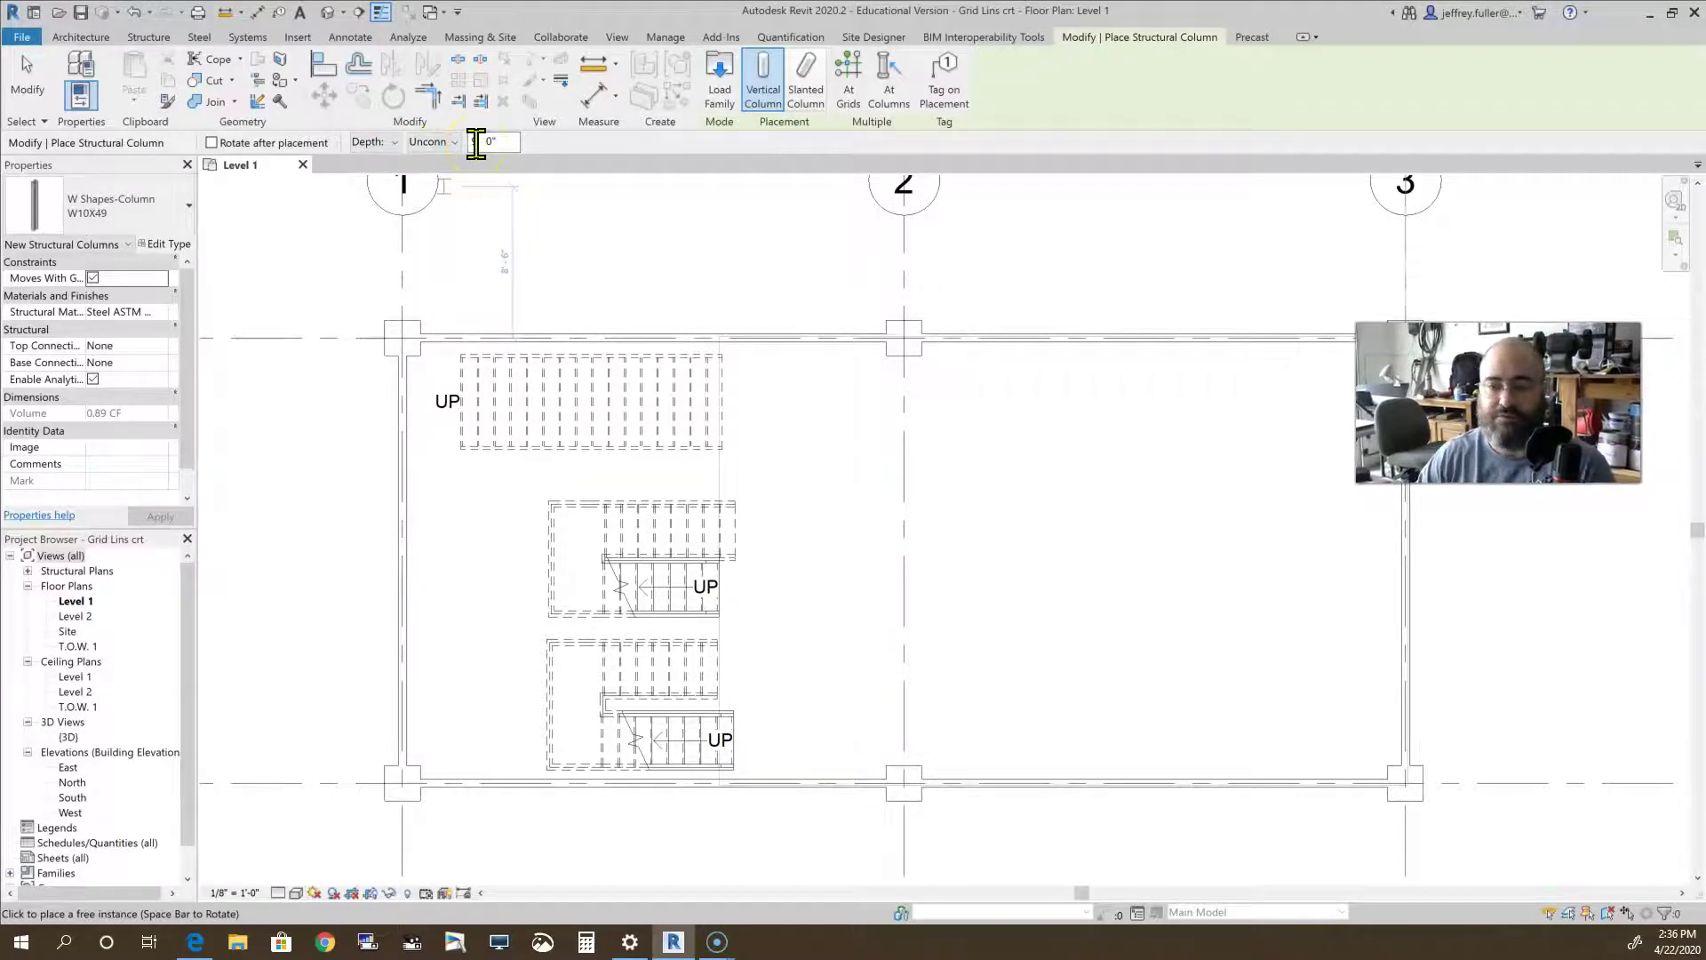
left_click(389, 145)
left_click(384, 172)
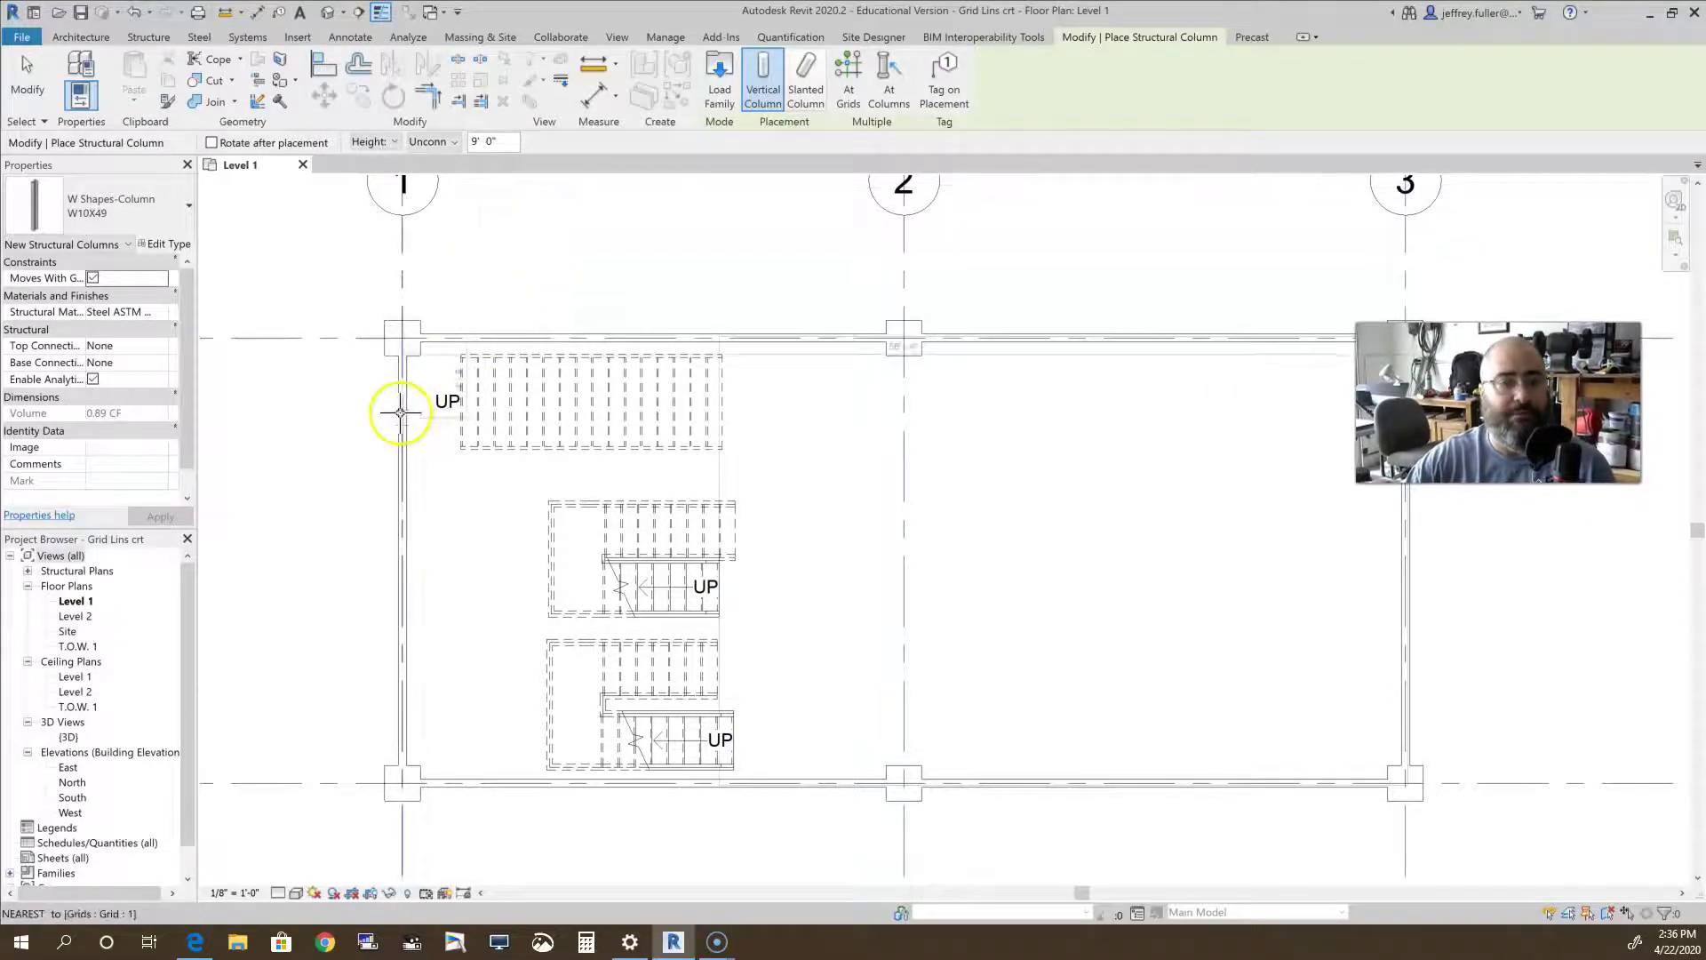
Place W10X49 steel columns at grid intersections A/1, C/2 and C/1
scroll(385, 392, "up", 4)
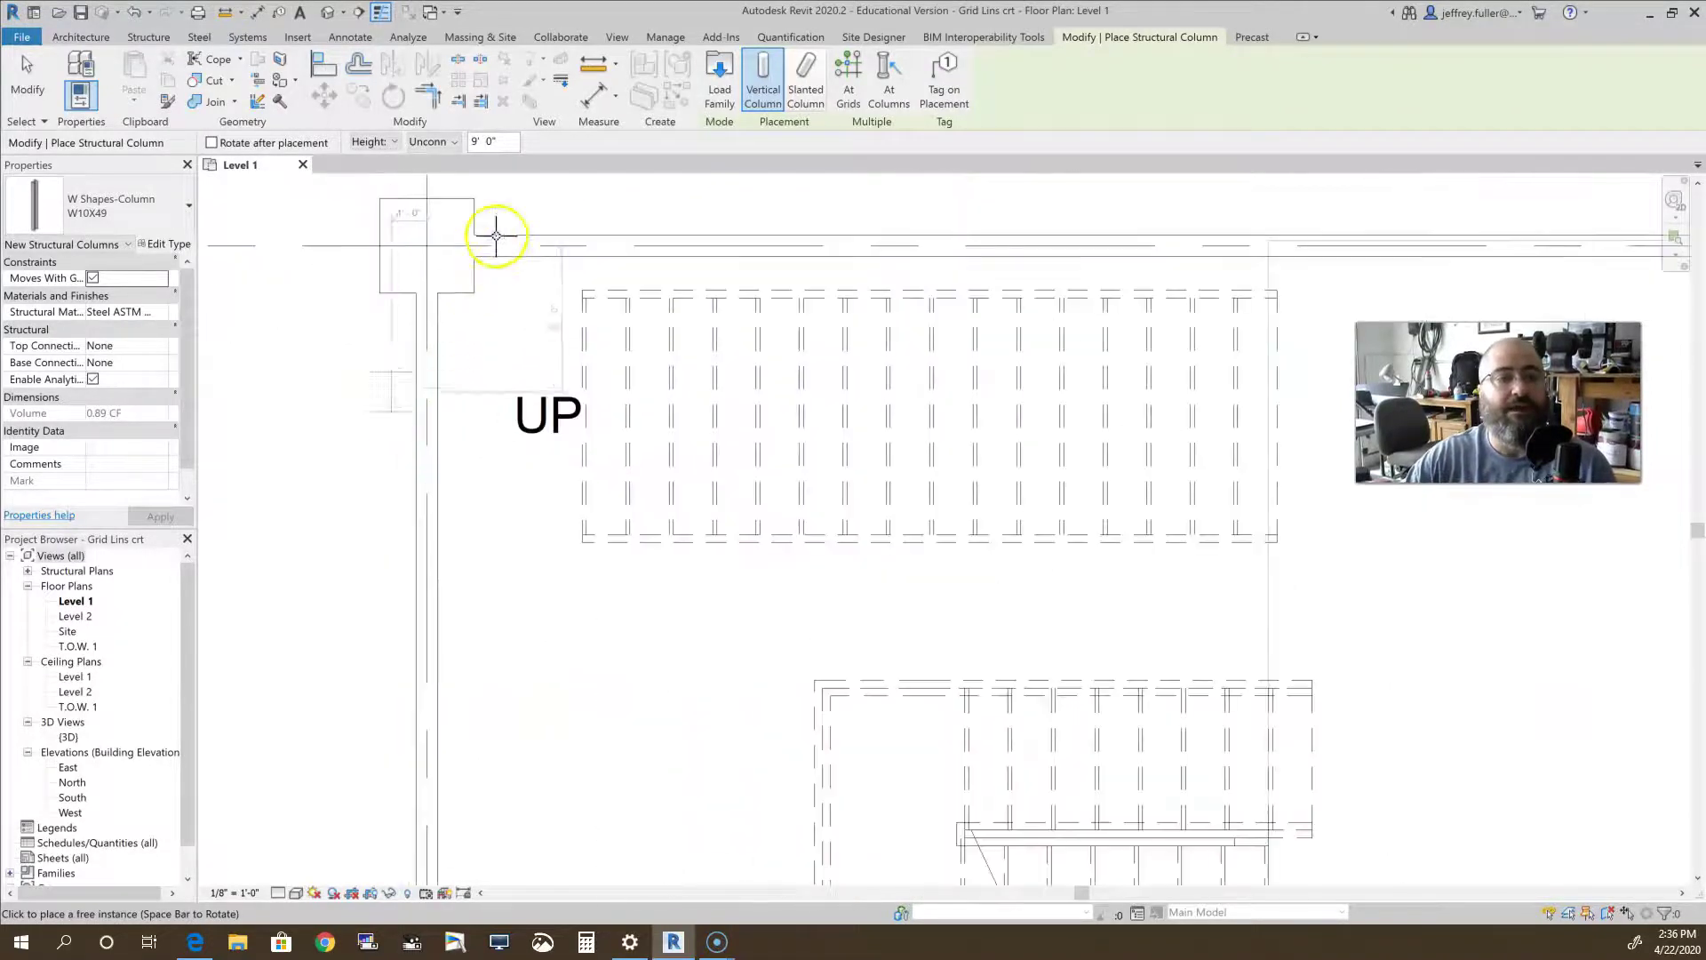
left_click(425, 245)
scroll(926, 263, "down", 3)
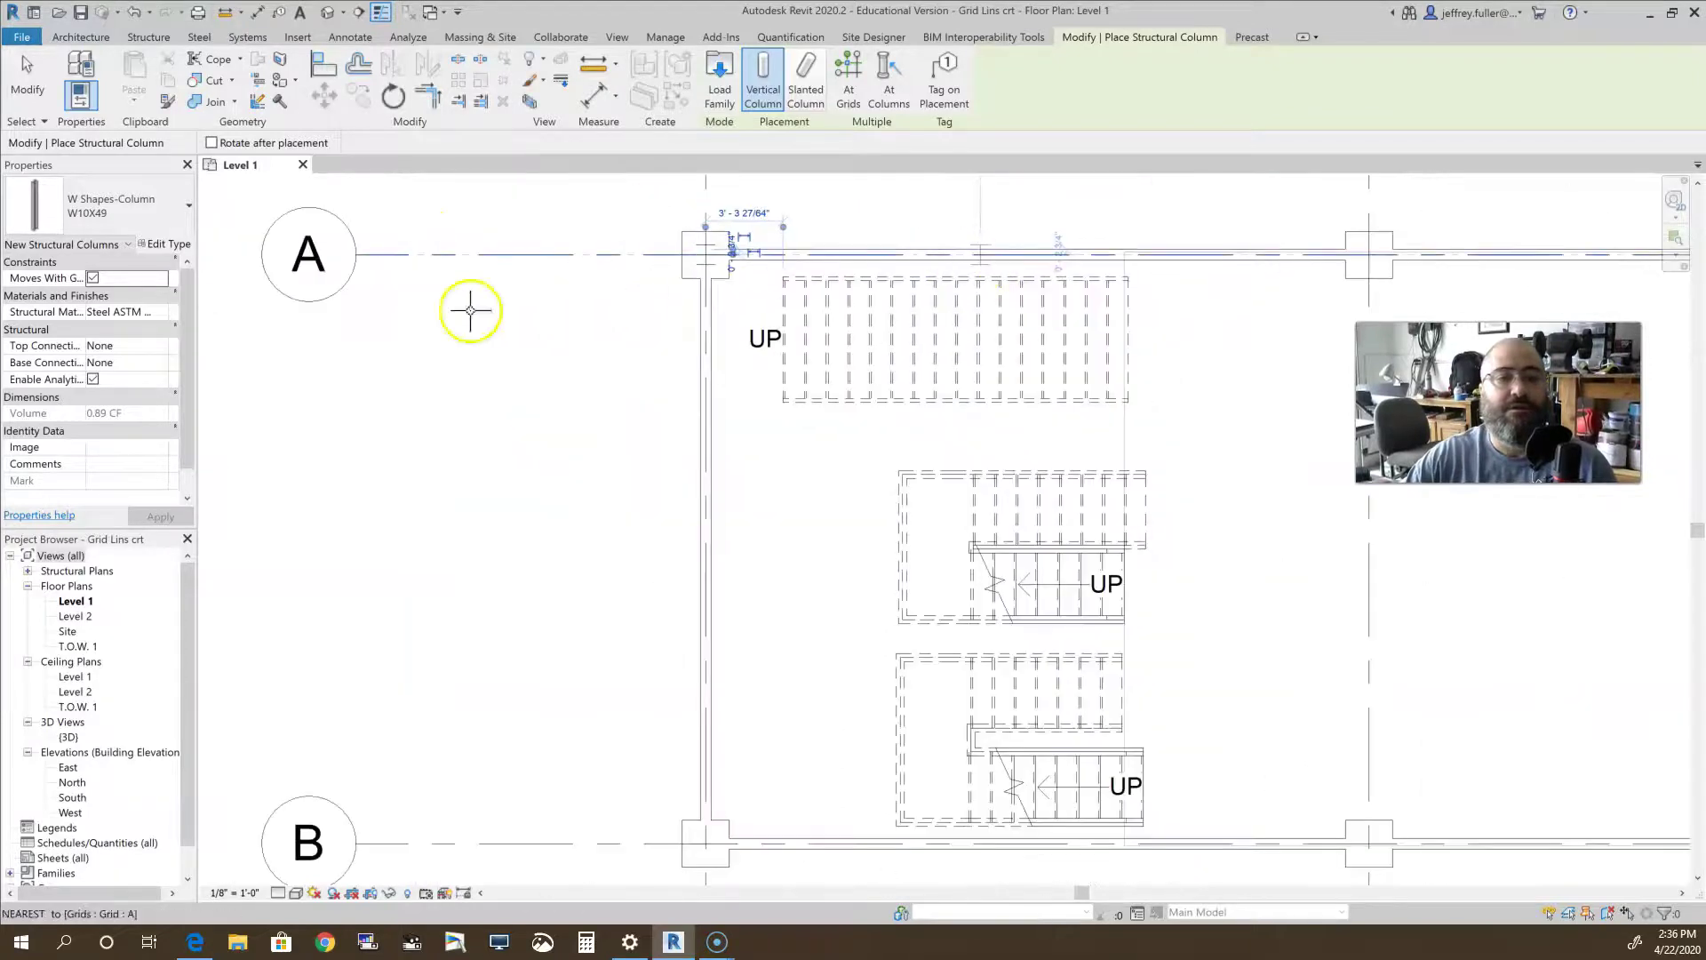
middle_click_drag(1542, 347, 941, 397)
middle_click_drag(915, 636, 937, 296)
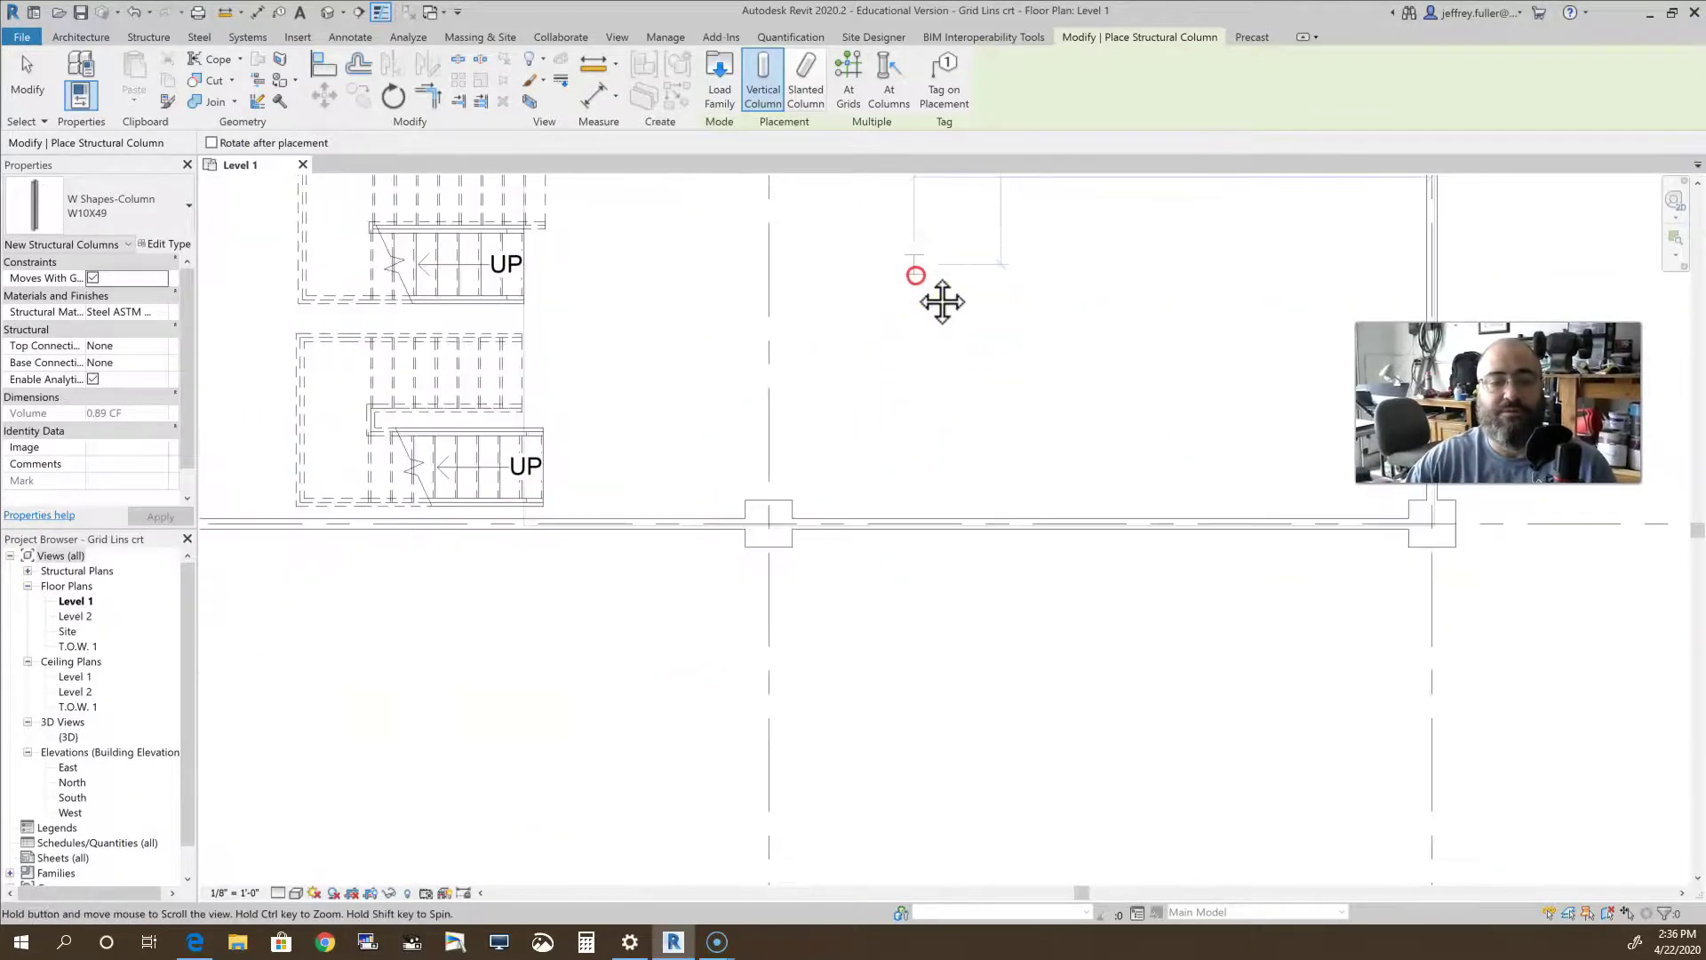
scroll(871, 791, "down", 1)
scroll(871, 791, "down", 2)
middle_click_drag(892, 880, 914, 465)
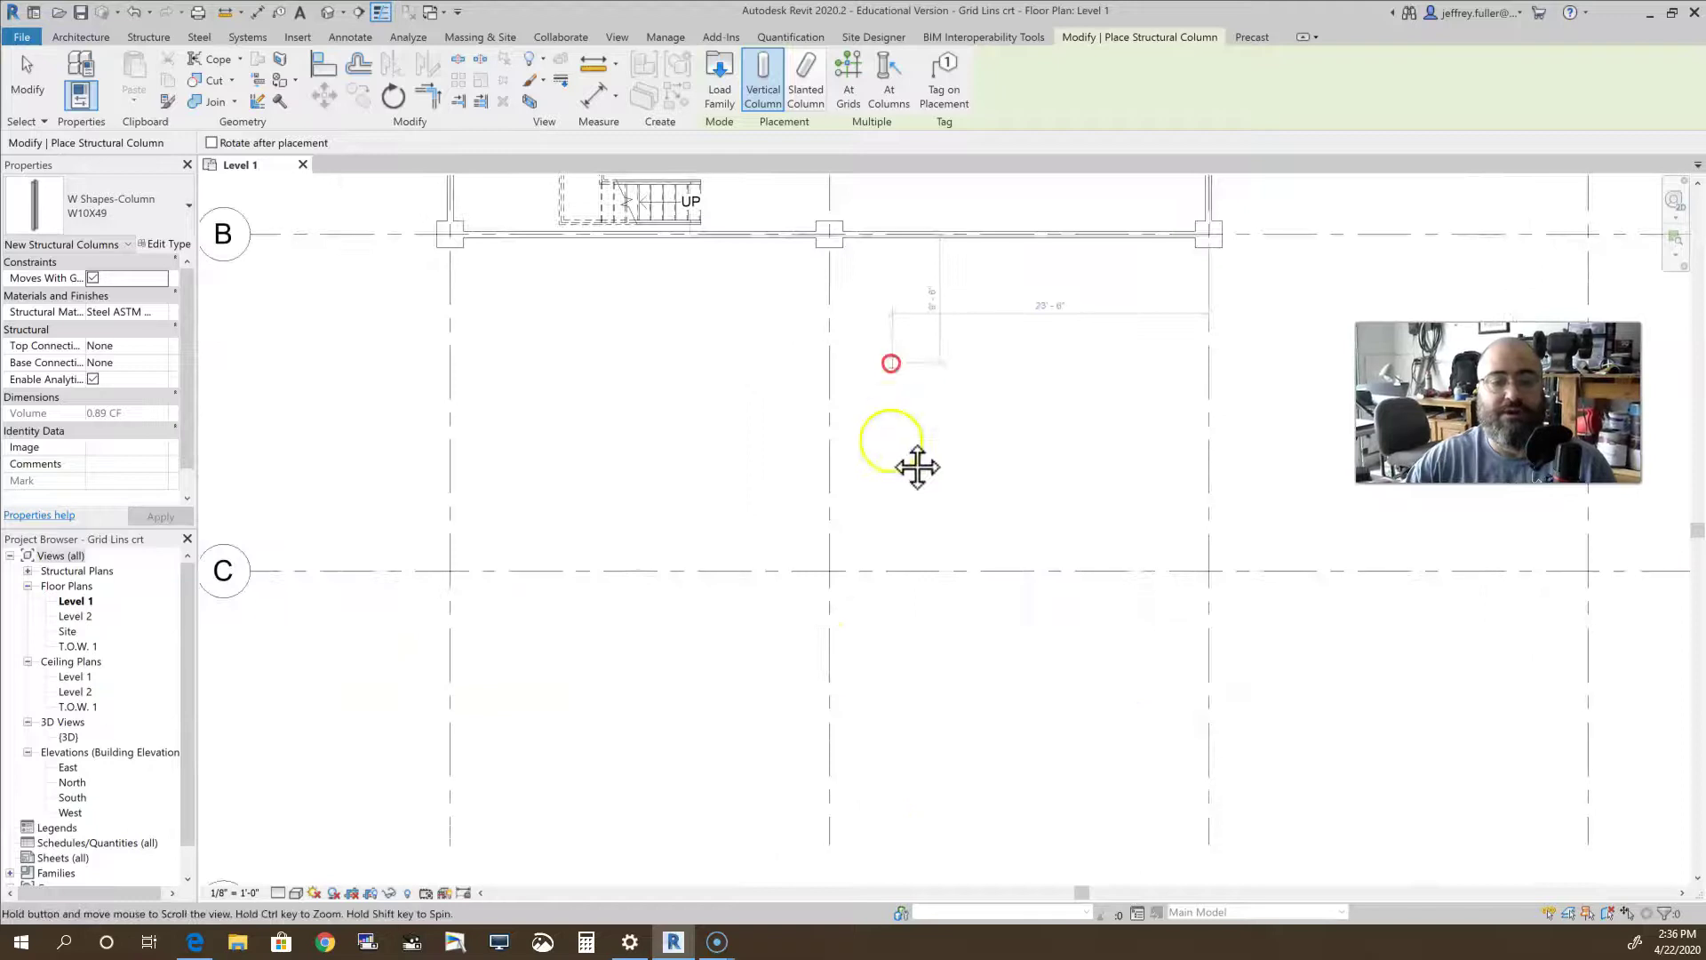
left_click(821, 576)
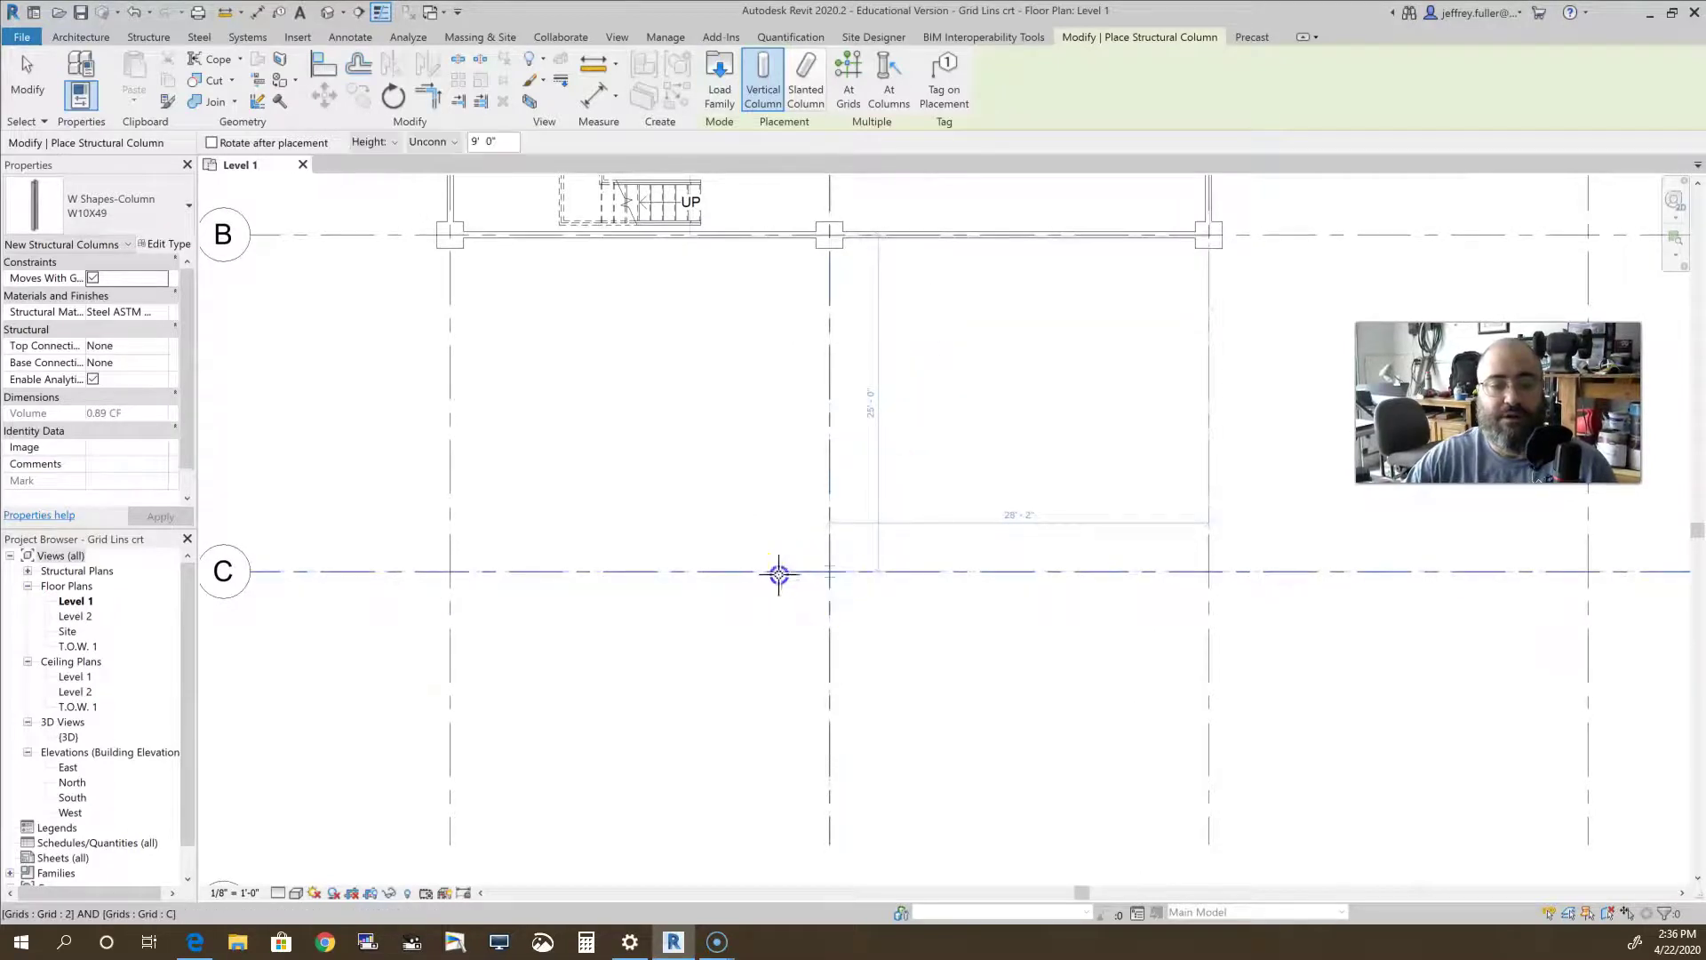
left_click(449, 576)
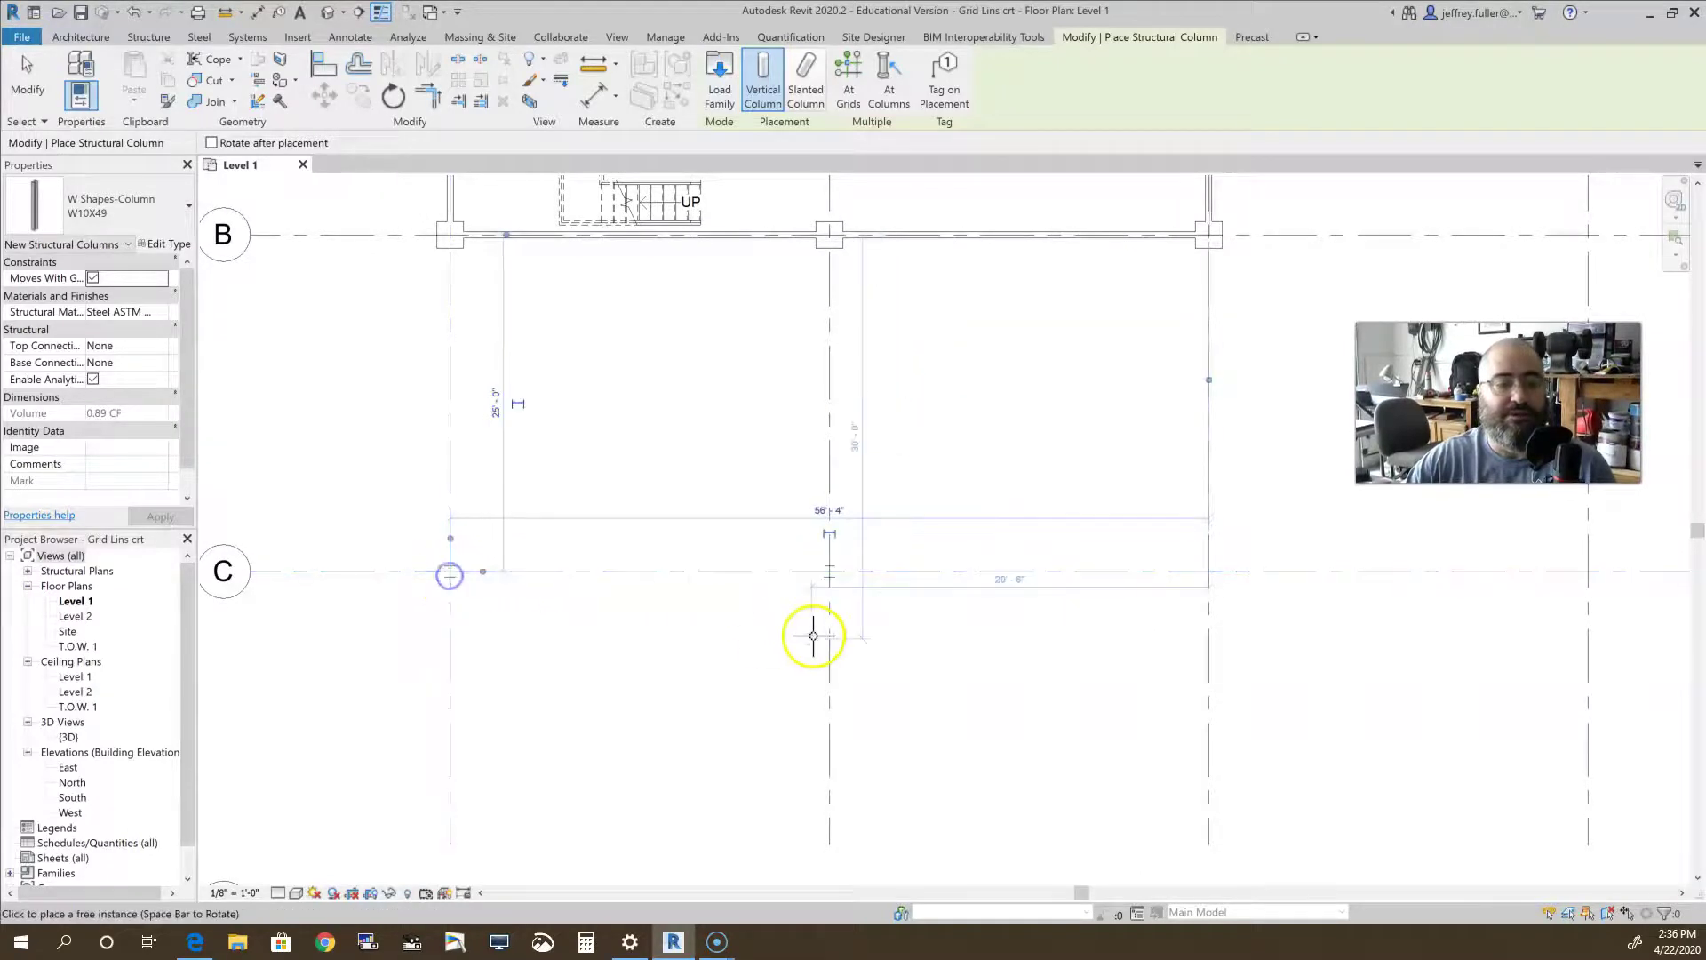
scroll(811, 637, "down", 3)
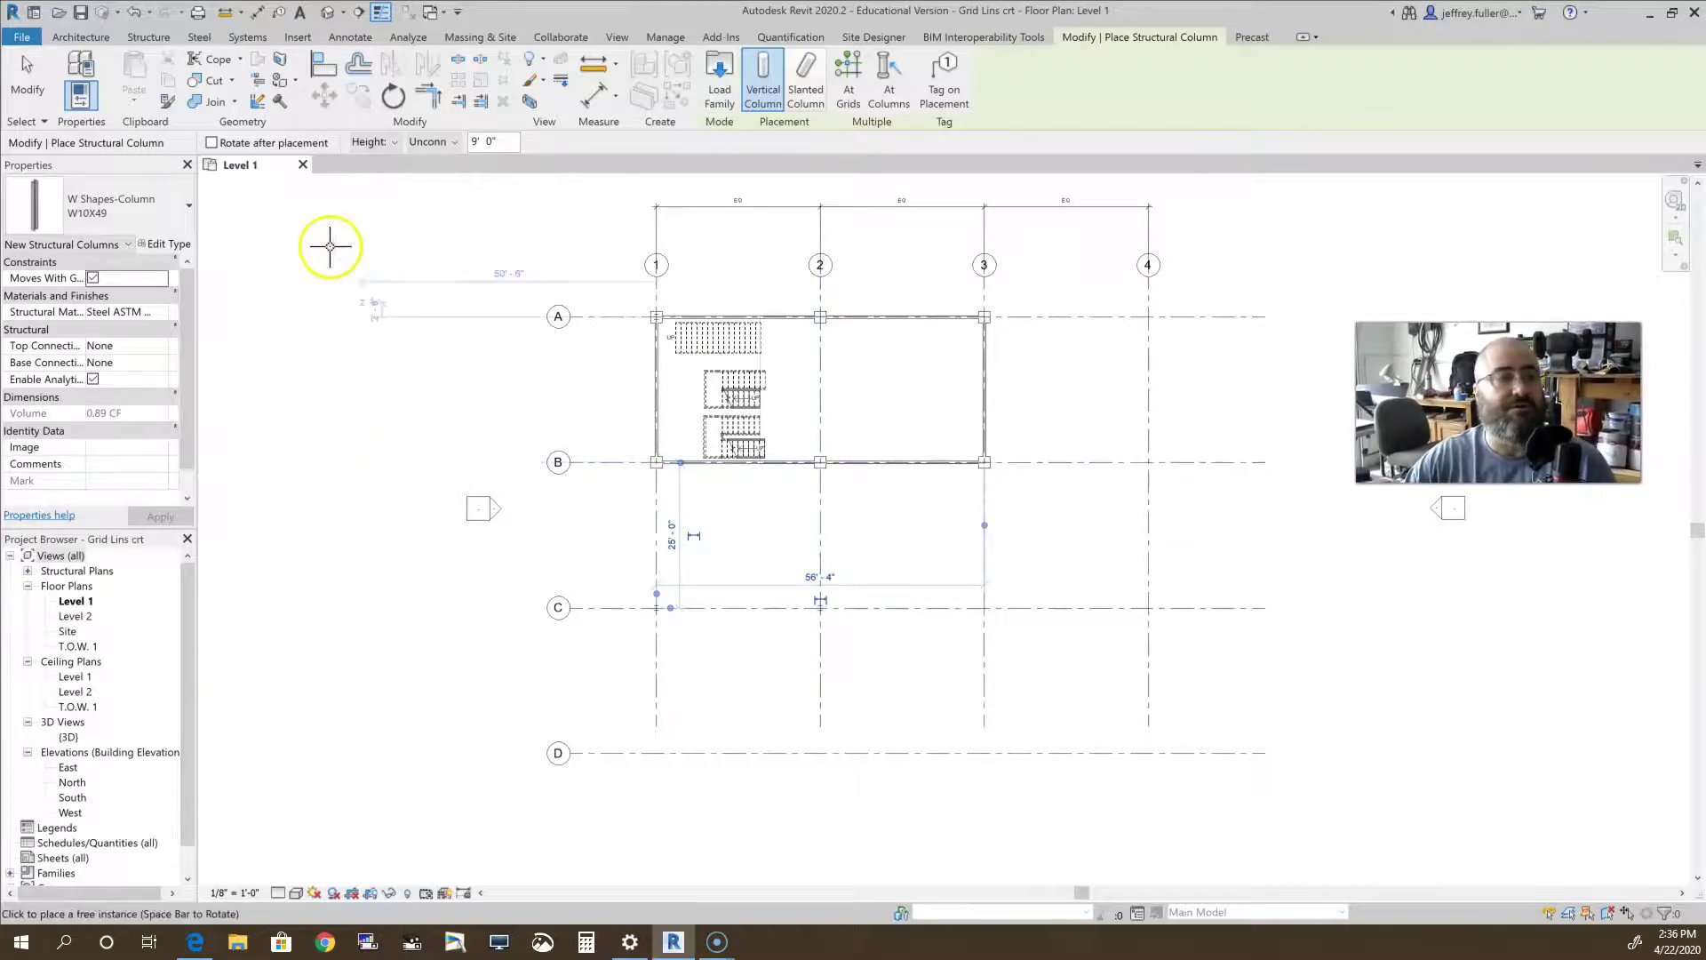
left_click(166, 245)
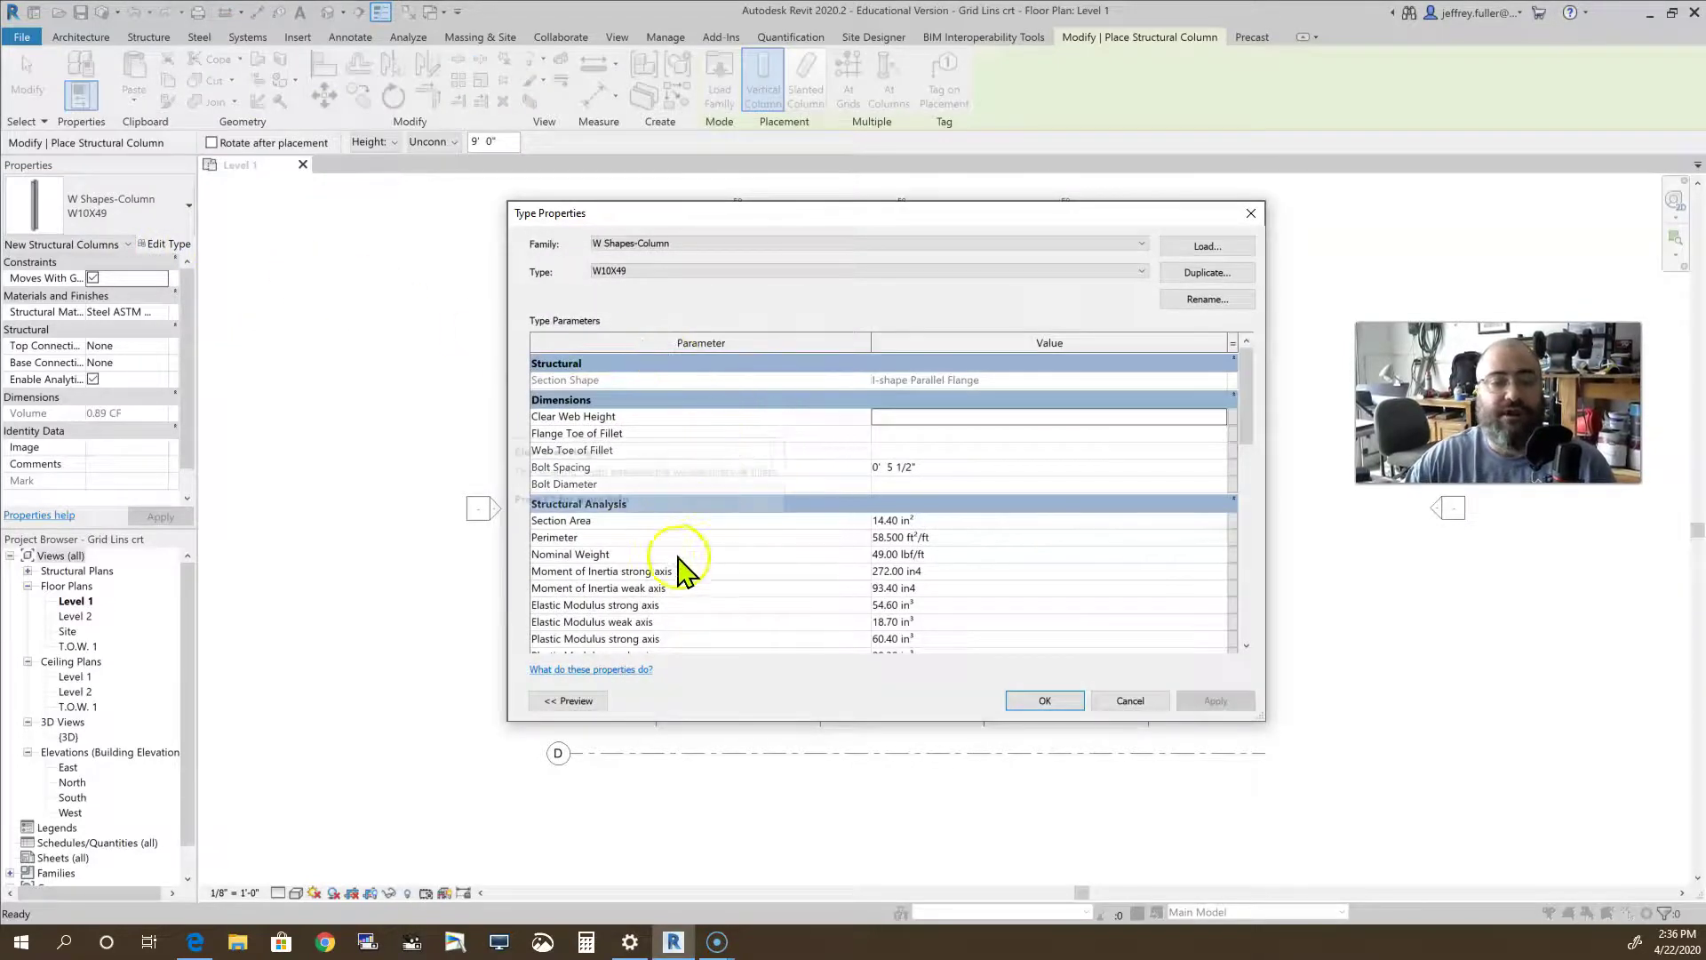
scroll(796, 445, "down", 3)
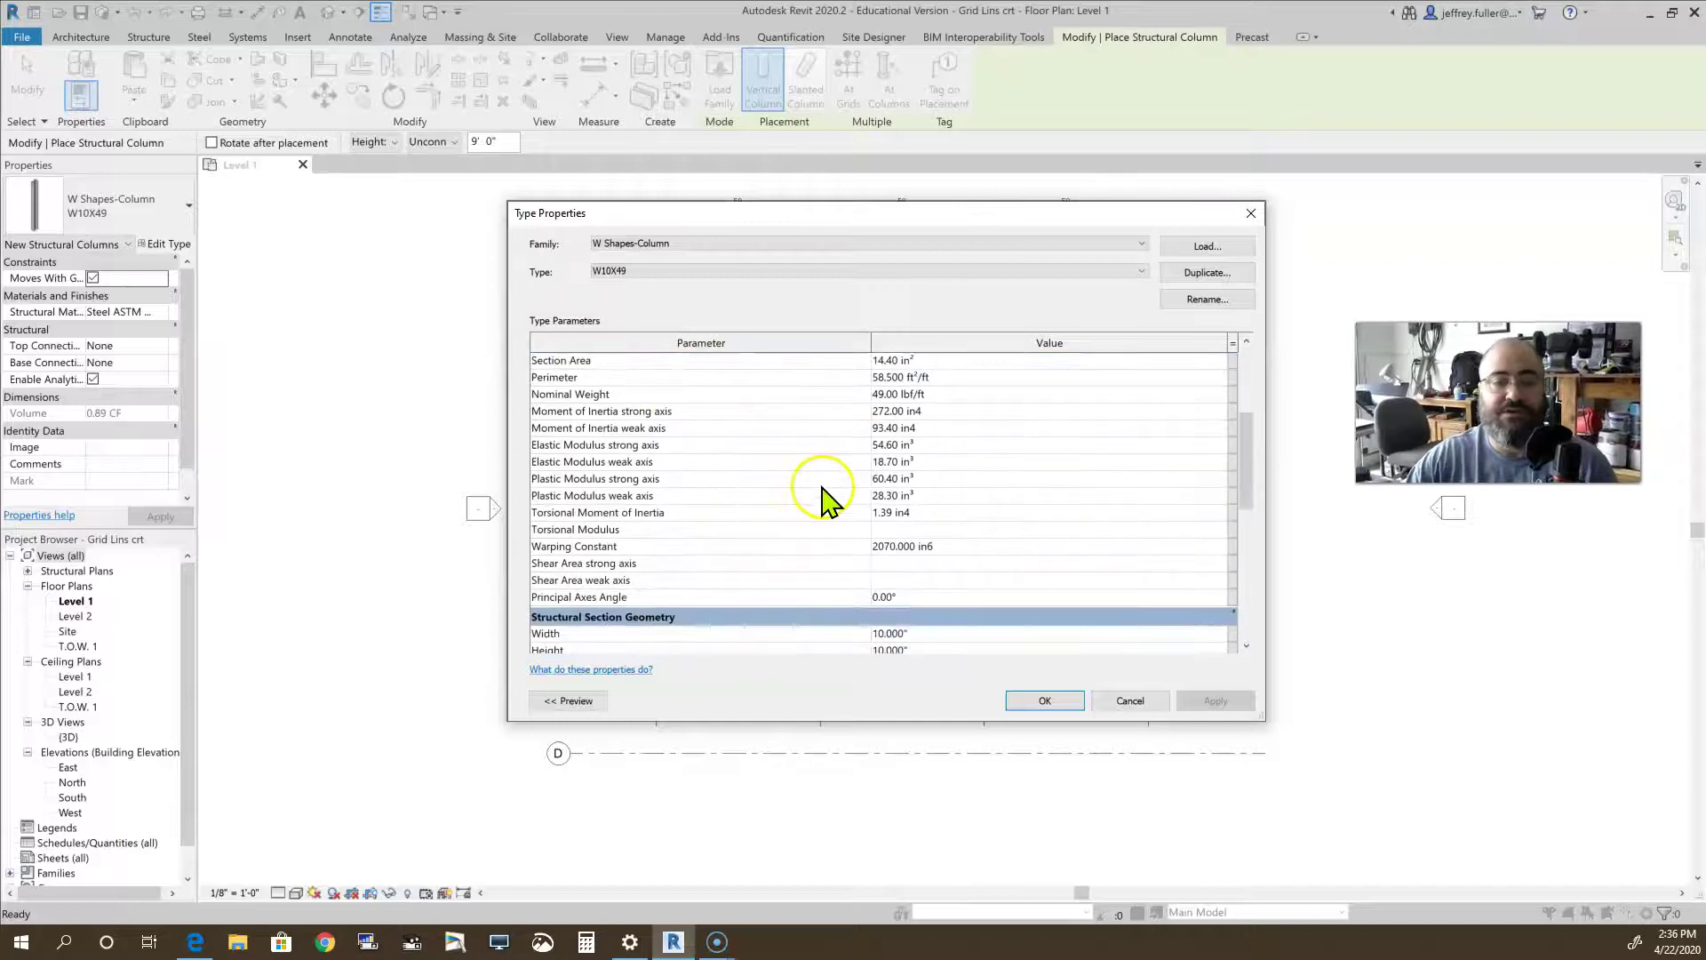
scroll(826, 462, "up", 2)
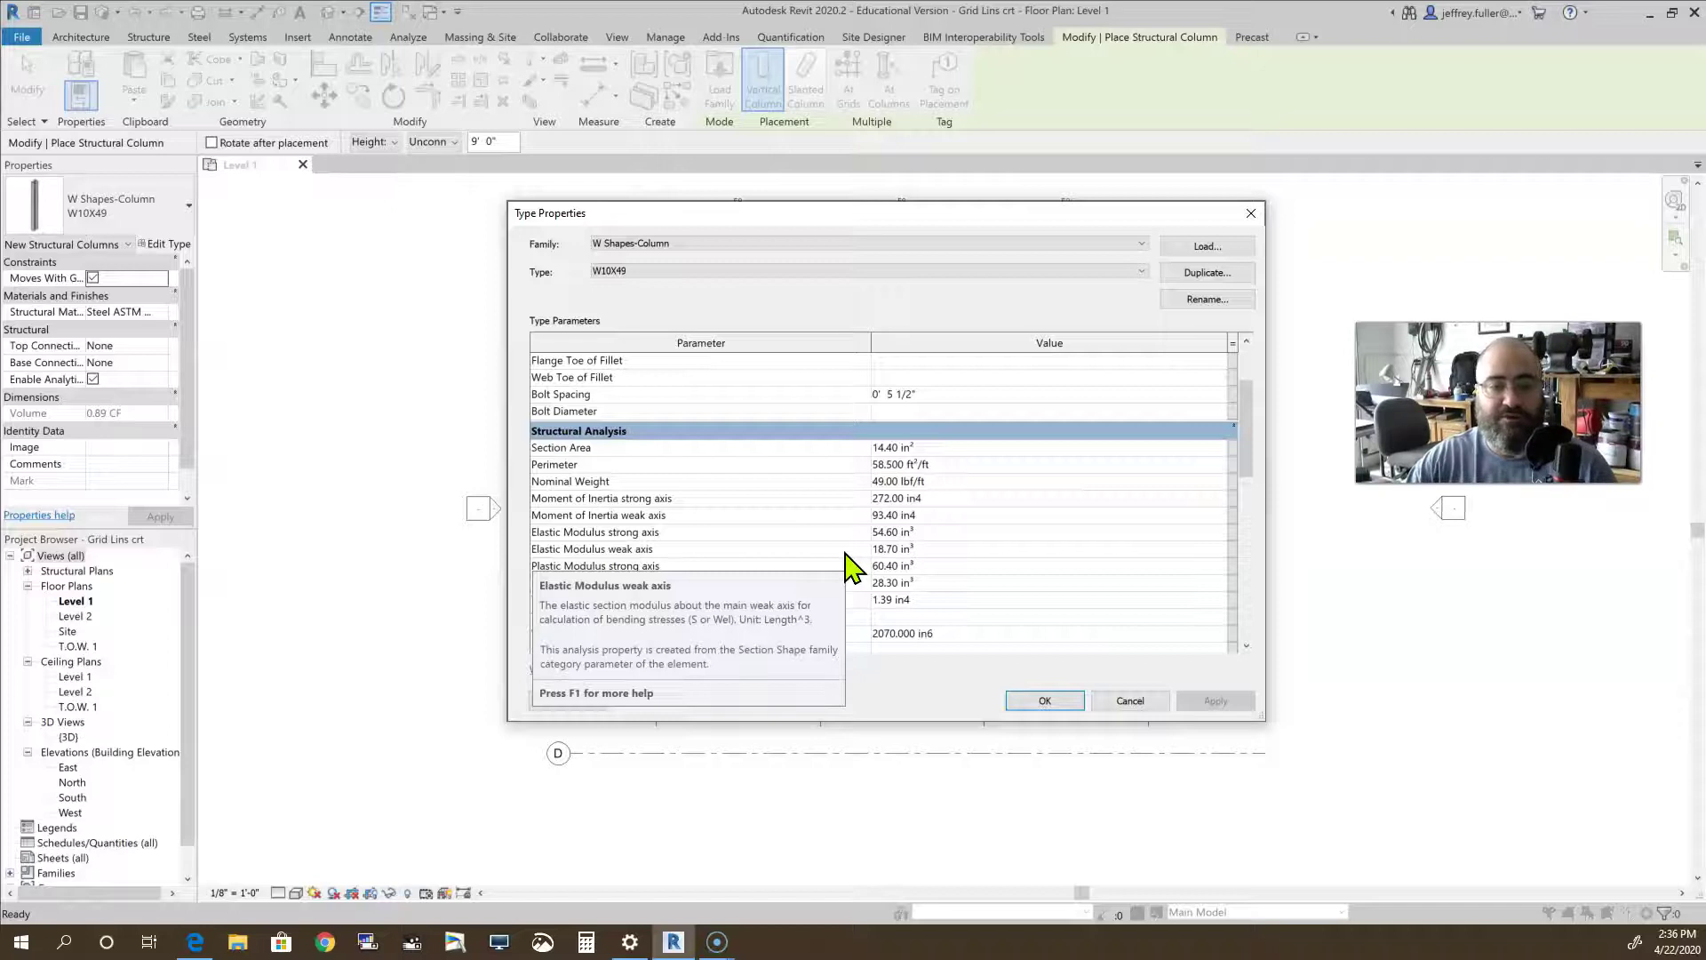
left_click(843, 550)
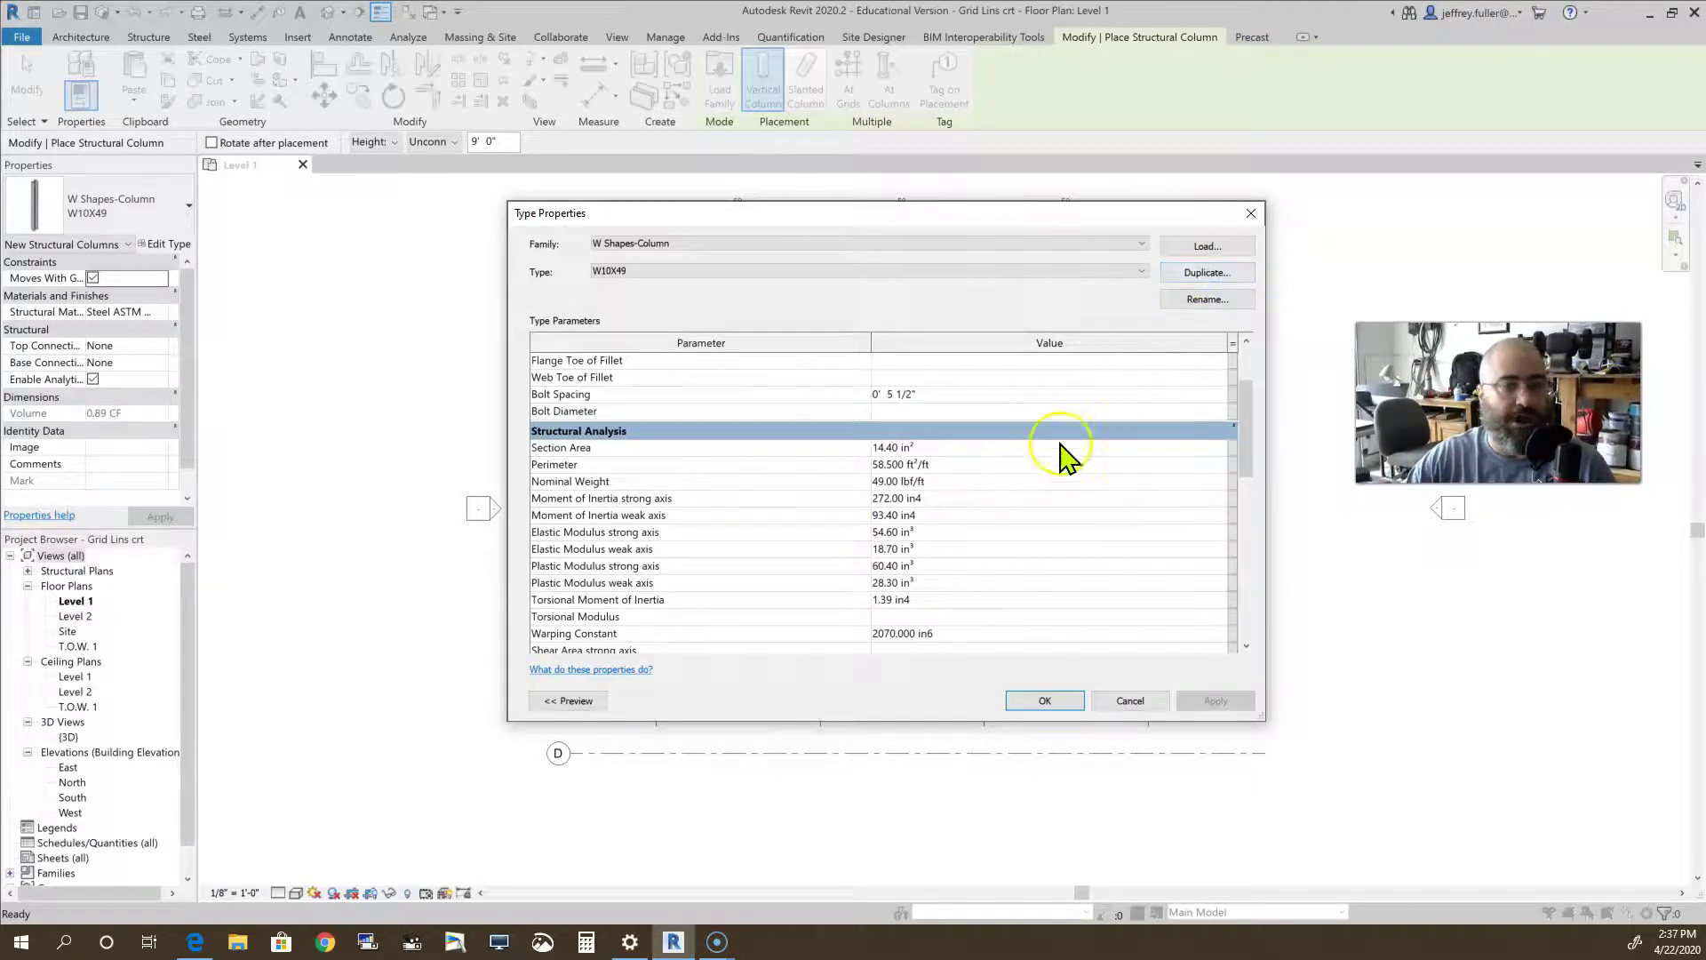
left_click(1004, 466)
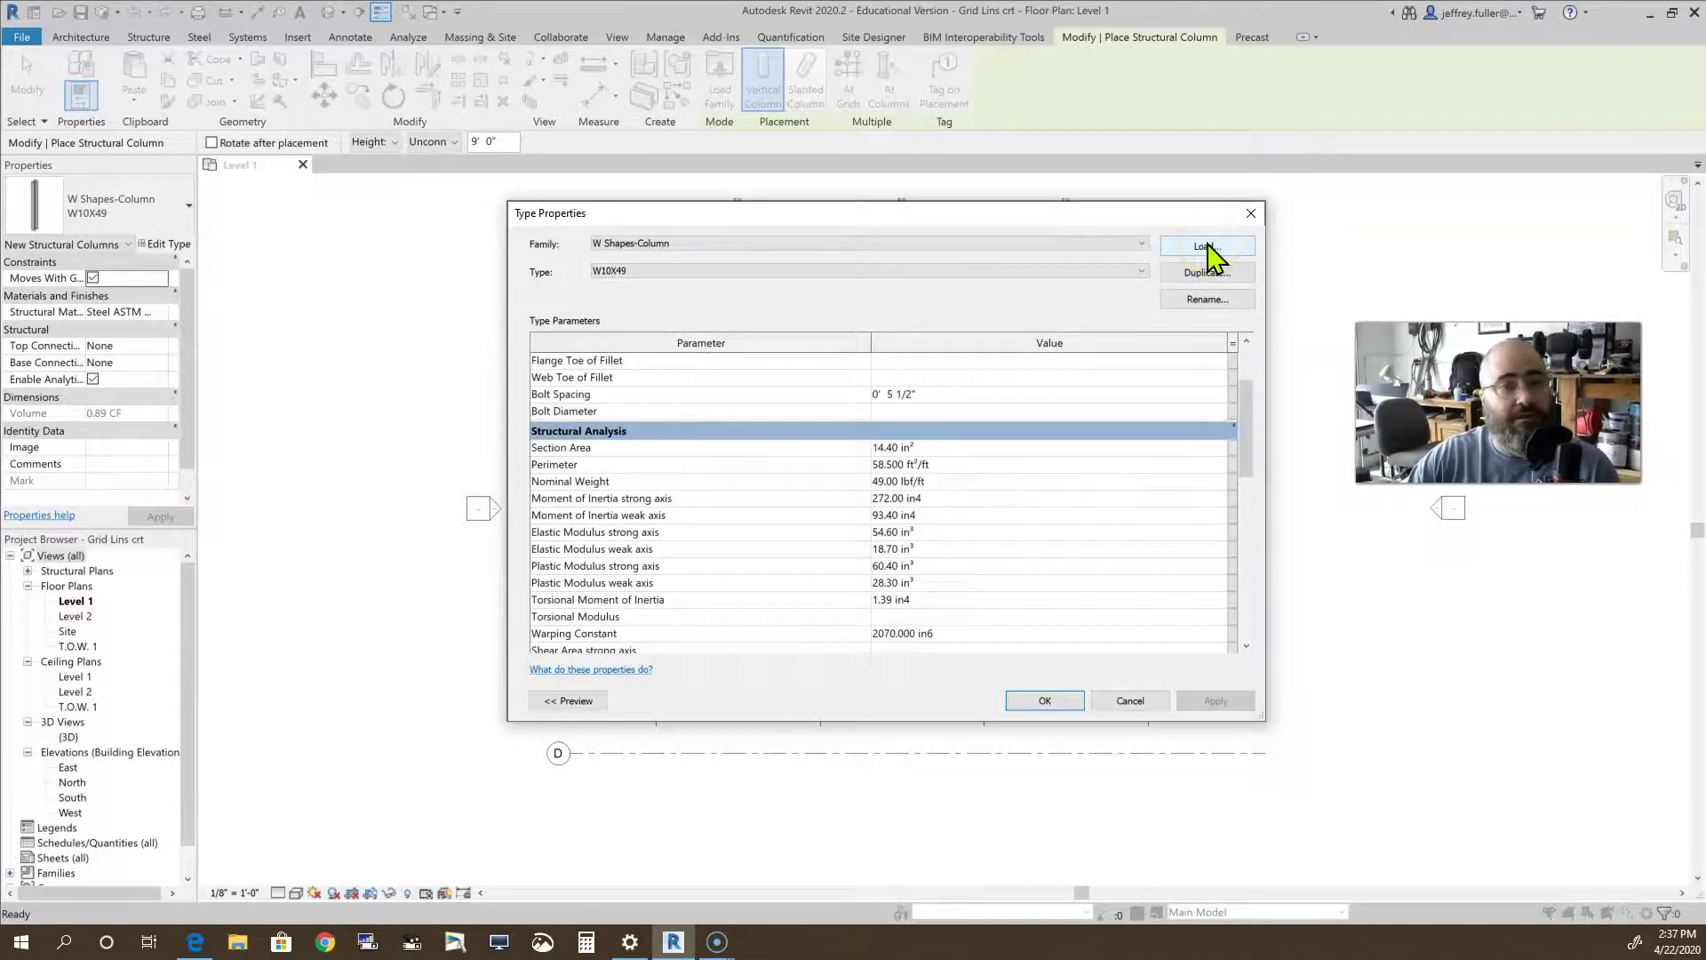
left_click(1253, 216)
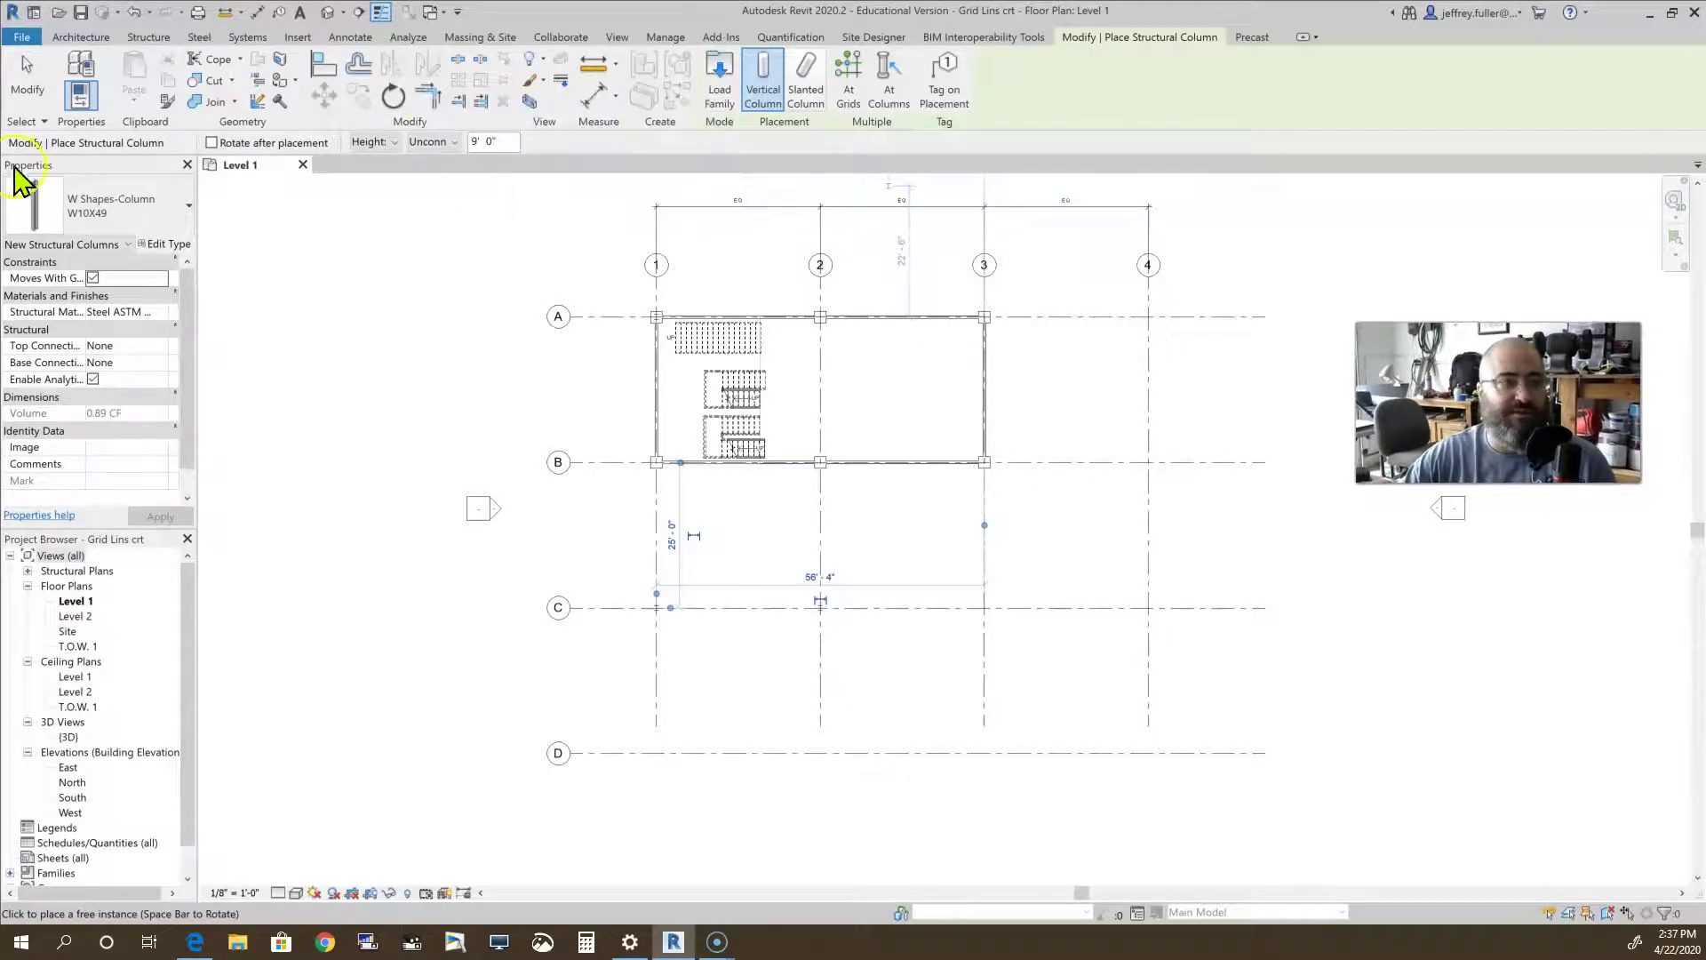
From the W10X49 Type Properties, load WRF-Welded Reduced Flange-Column.rfa from the Steel folder
left_click(172, 246)
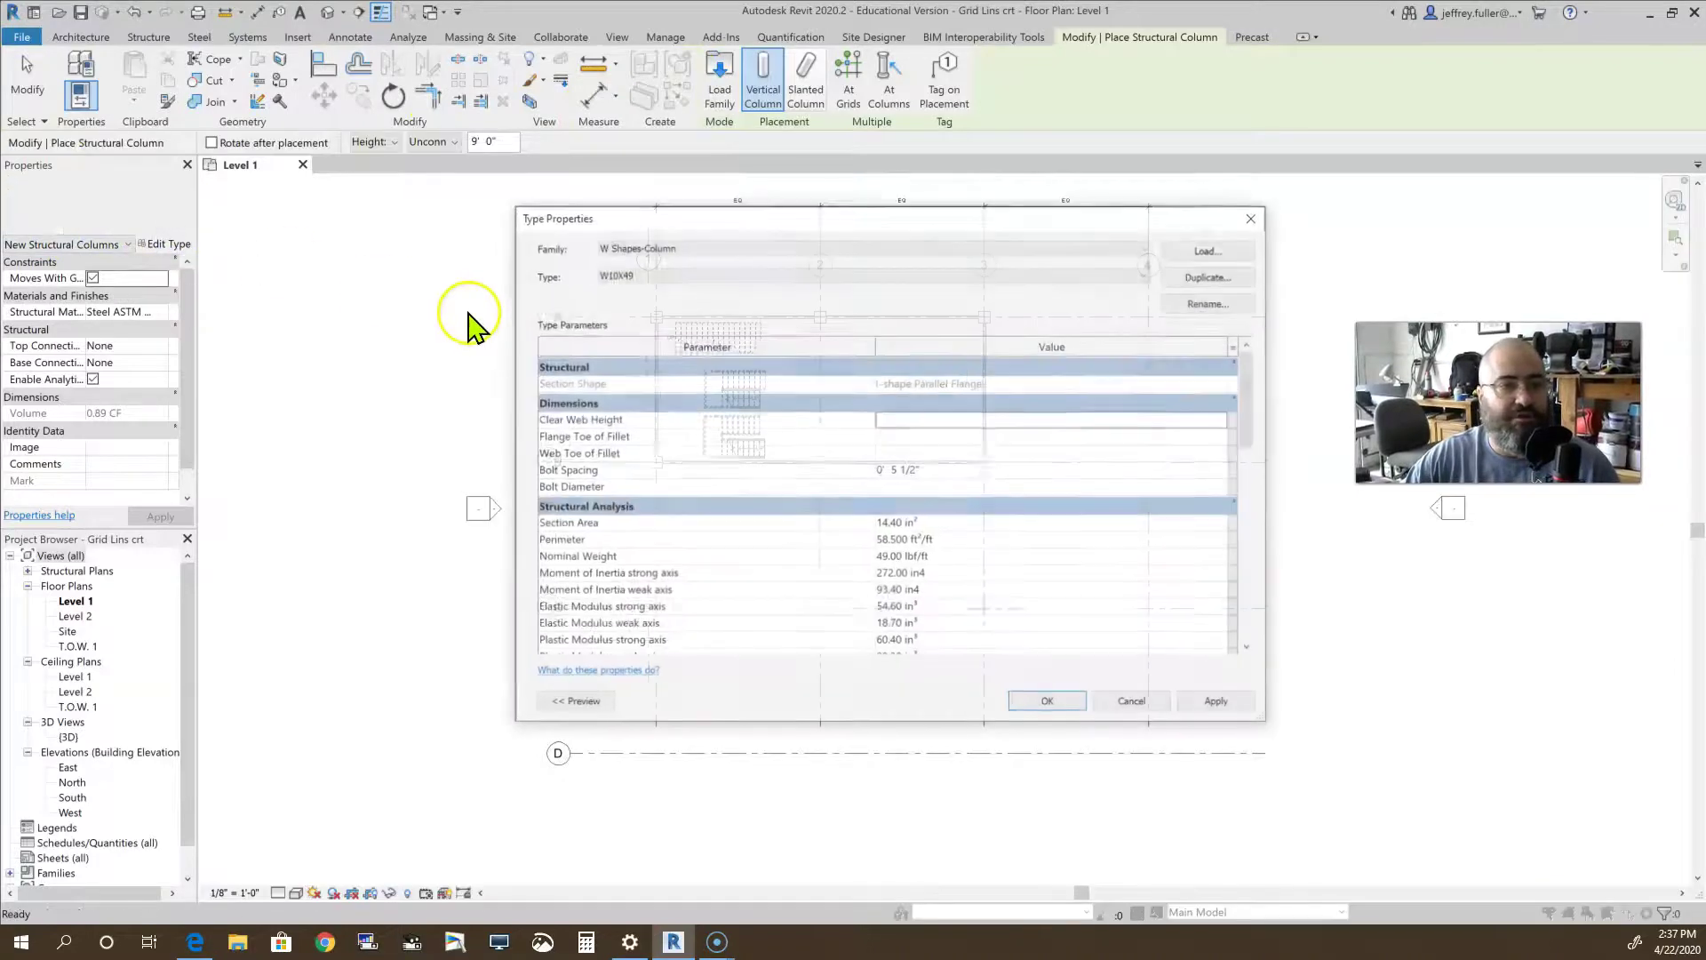
left_click(1188, 248)
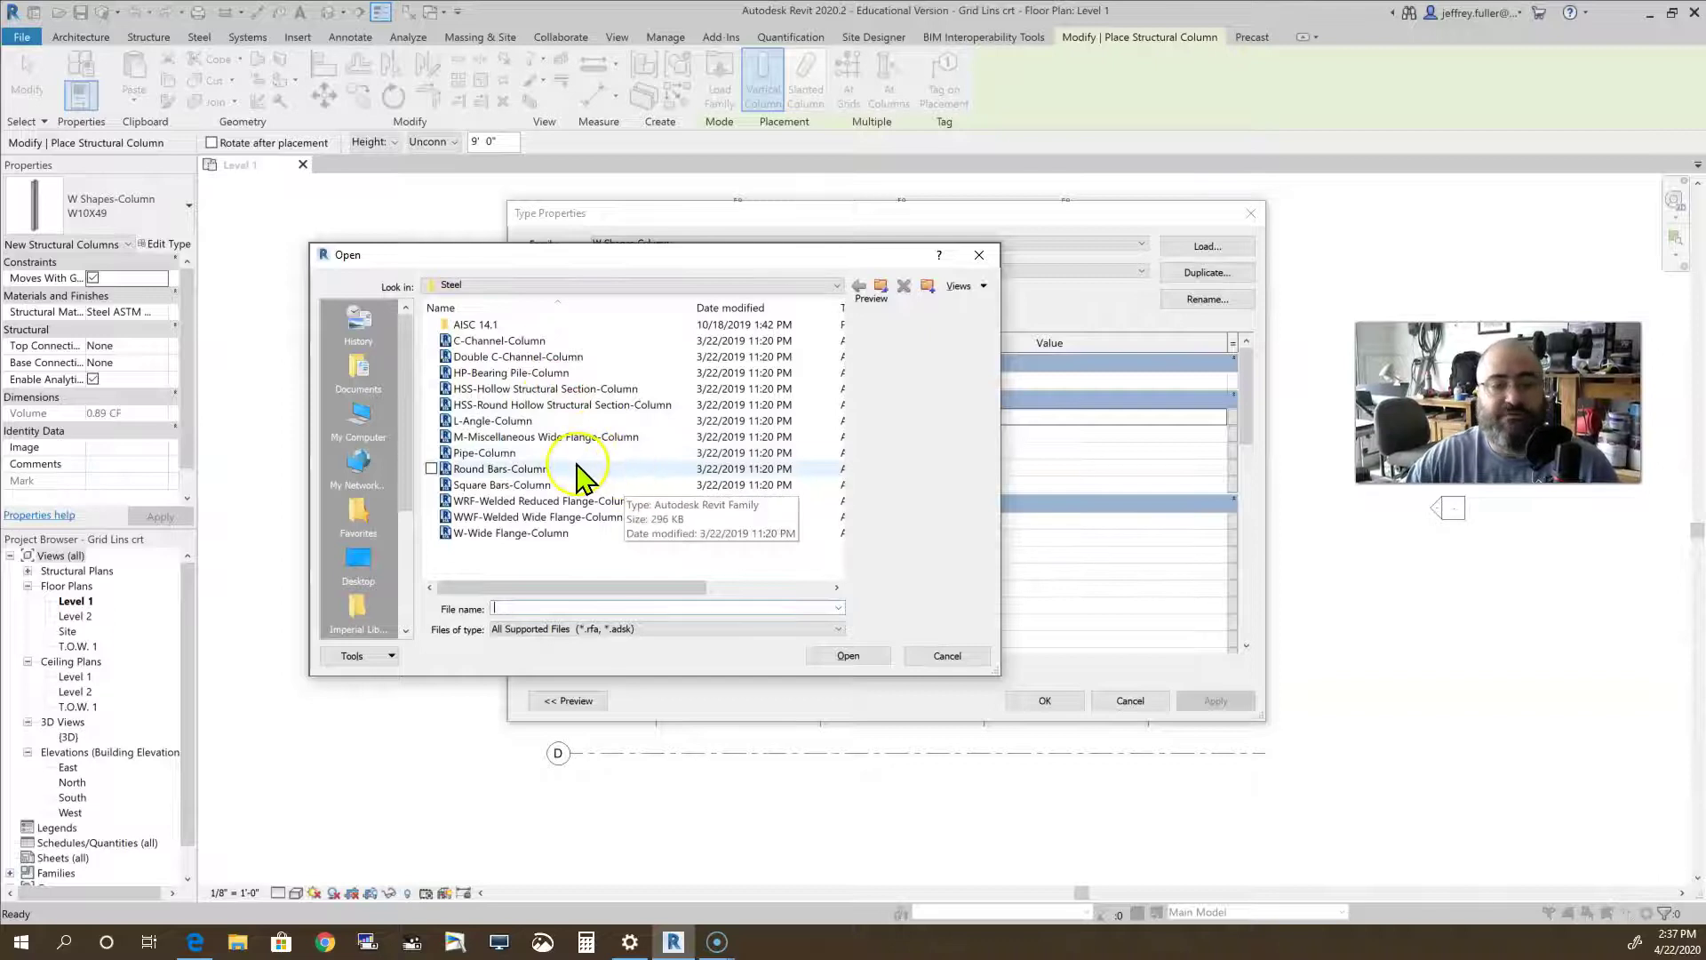
left_click(546, 501)
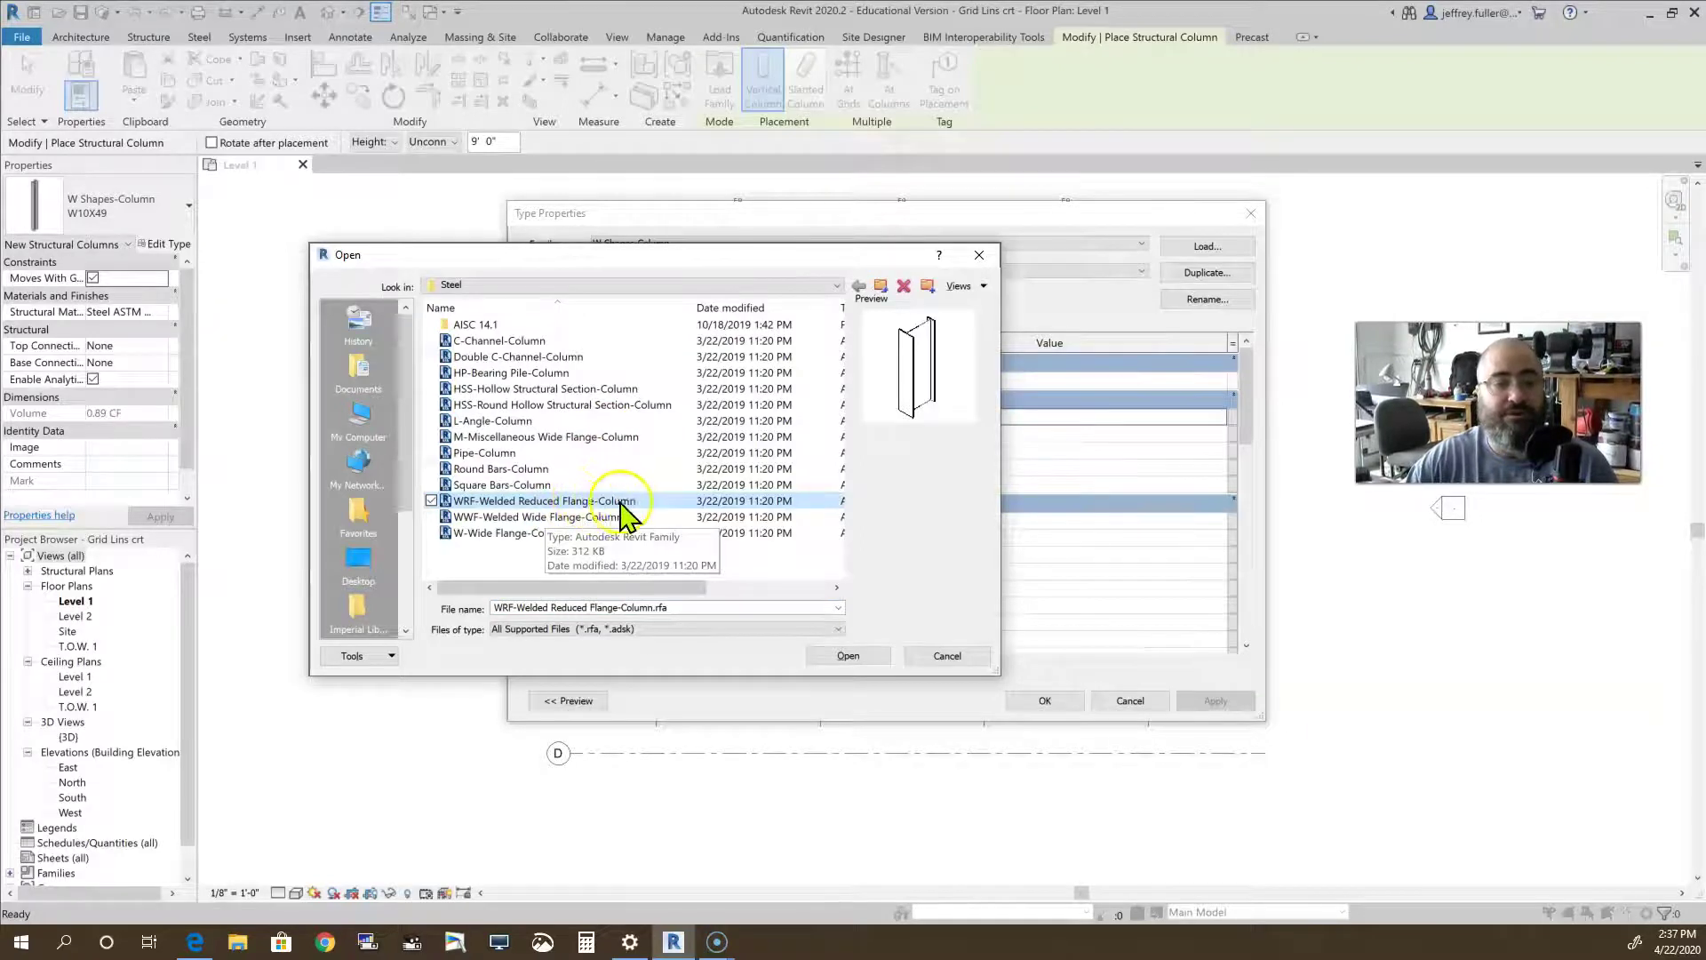
left_click(840, 657)
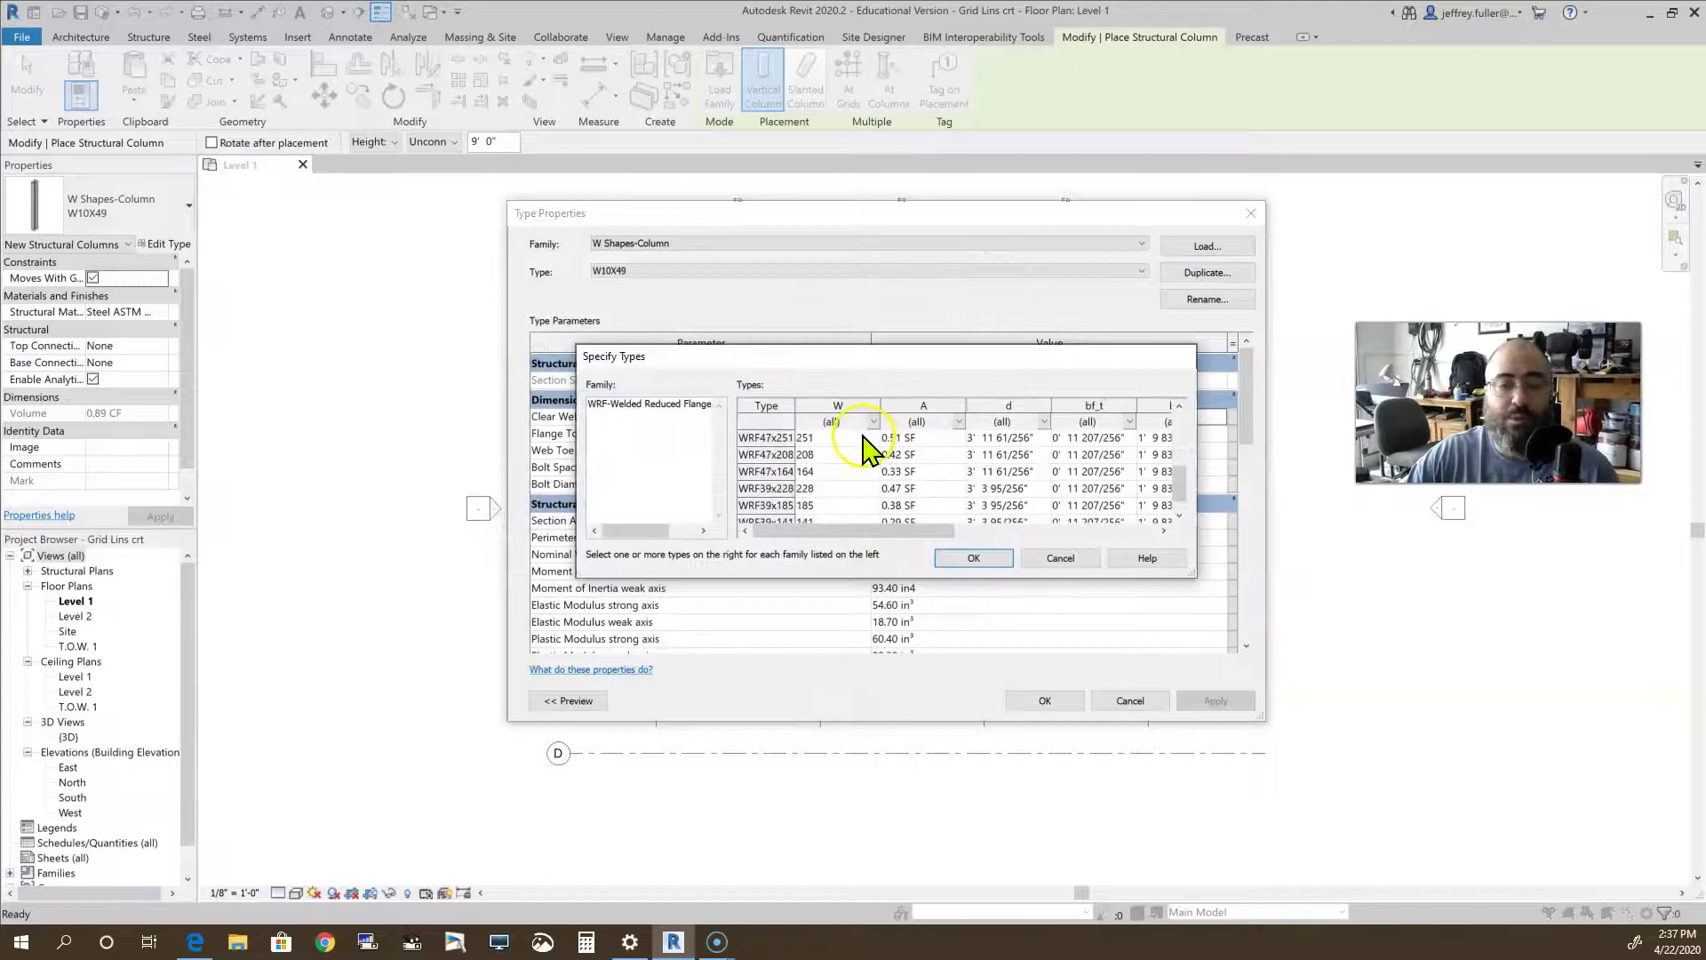
In Specify Types, select only the WRF63x243 type and confirm
scroll(822, 484, "up", 3)
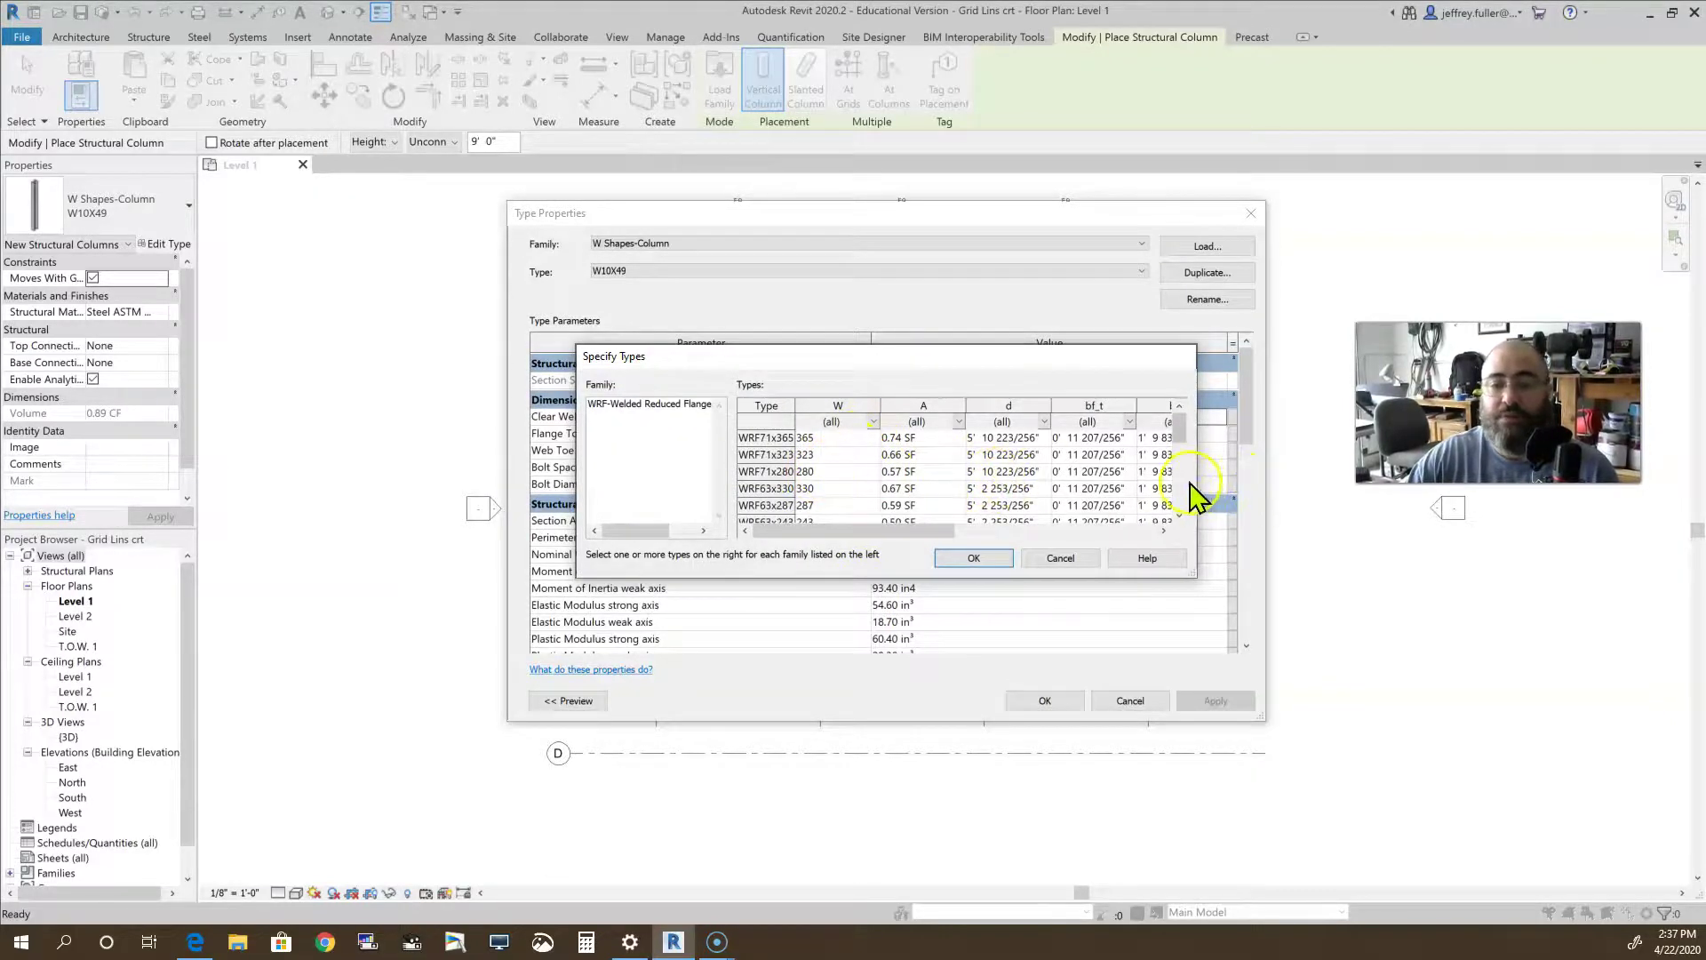
left_click_drag(1195, 485, 1423, 503)
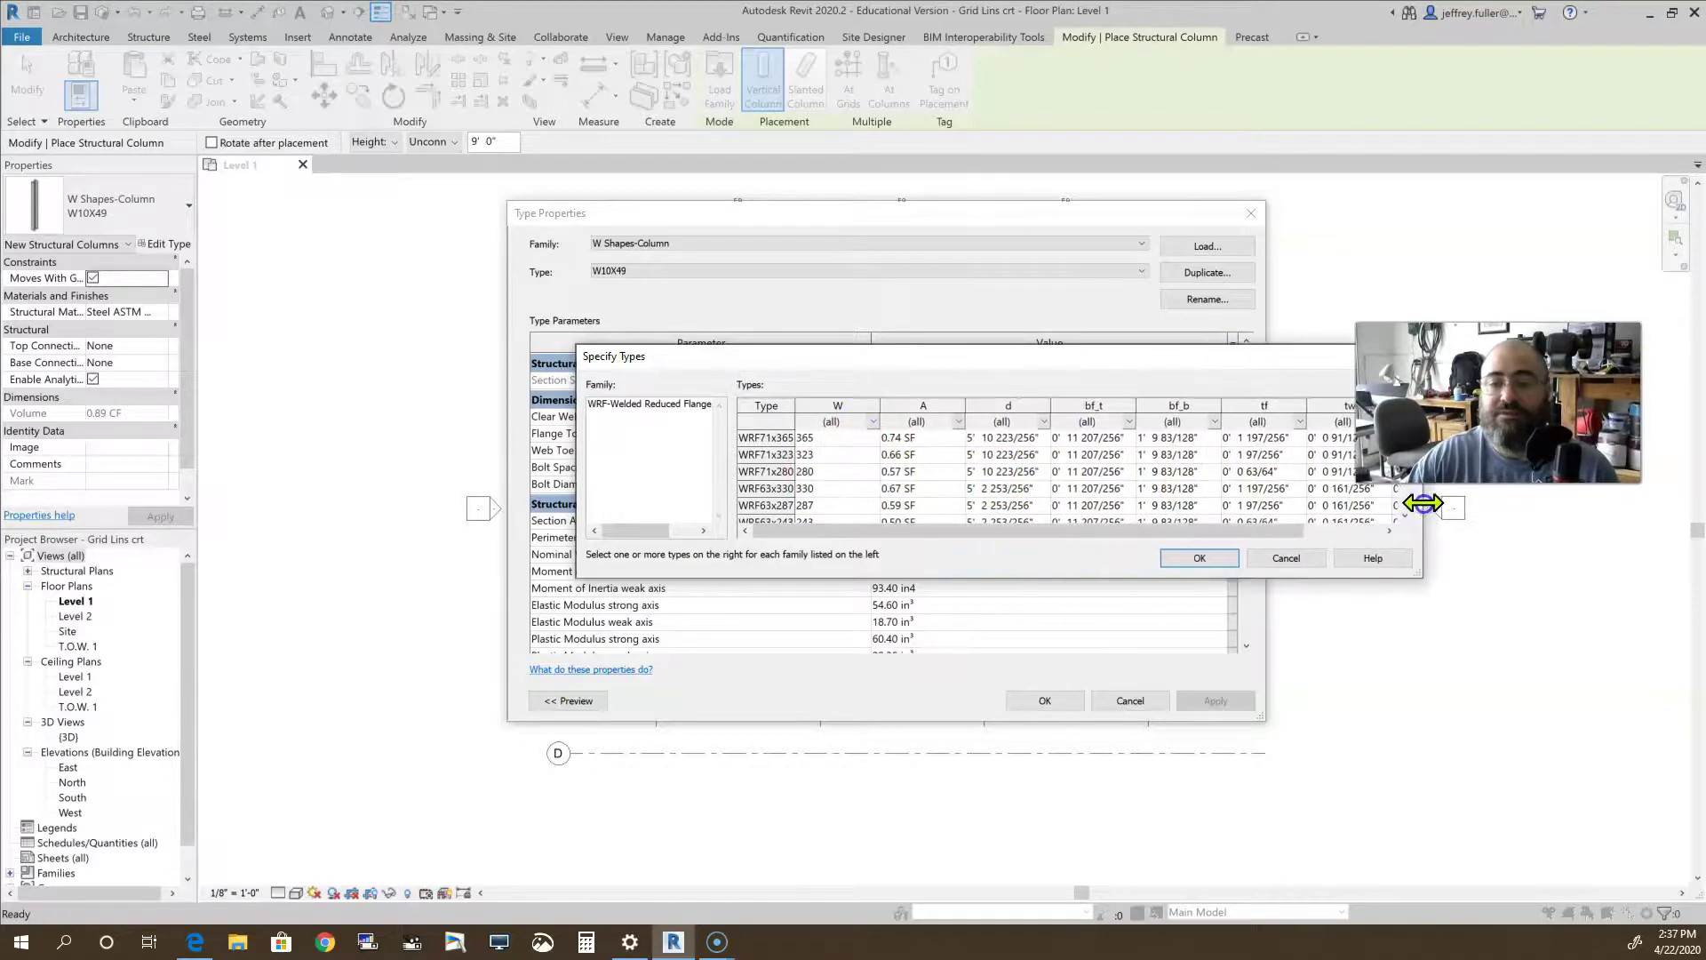
left_click_drag(1191, 364, 869, 299)
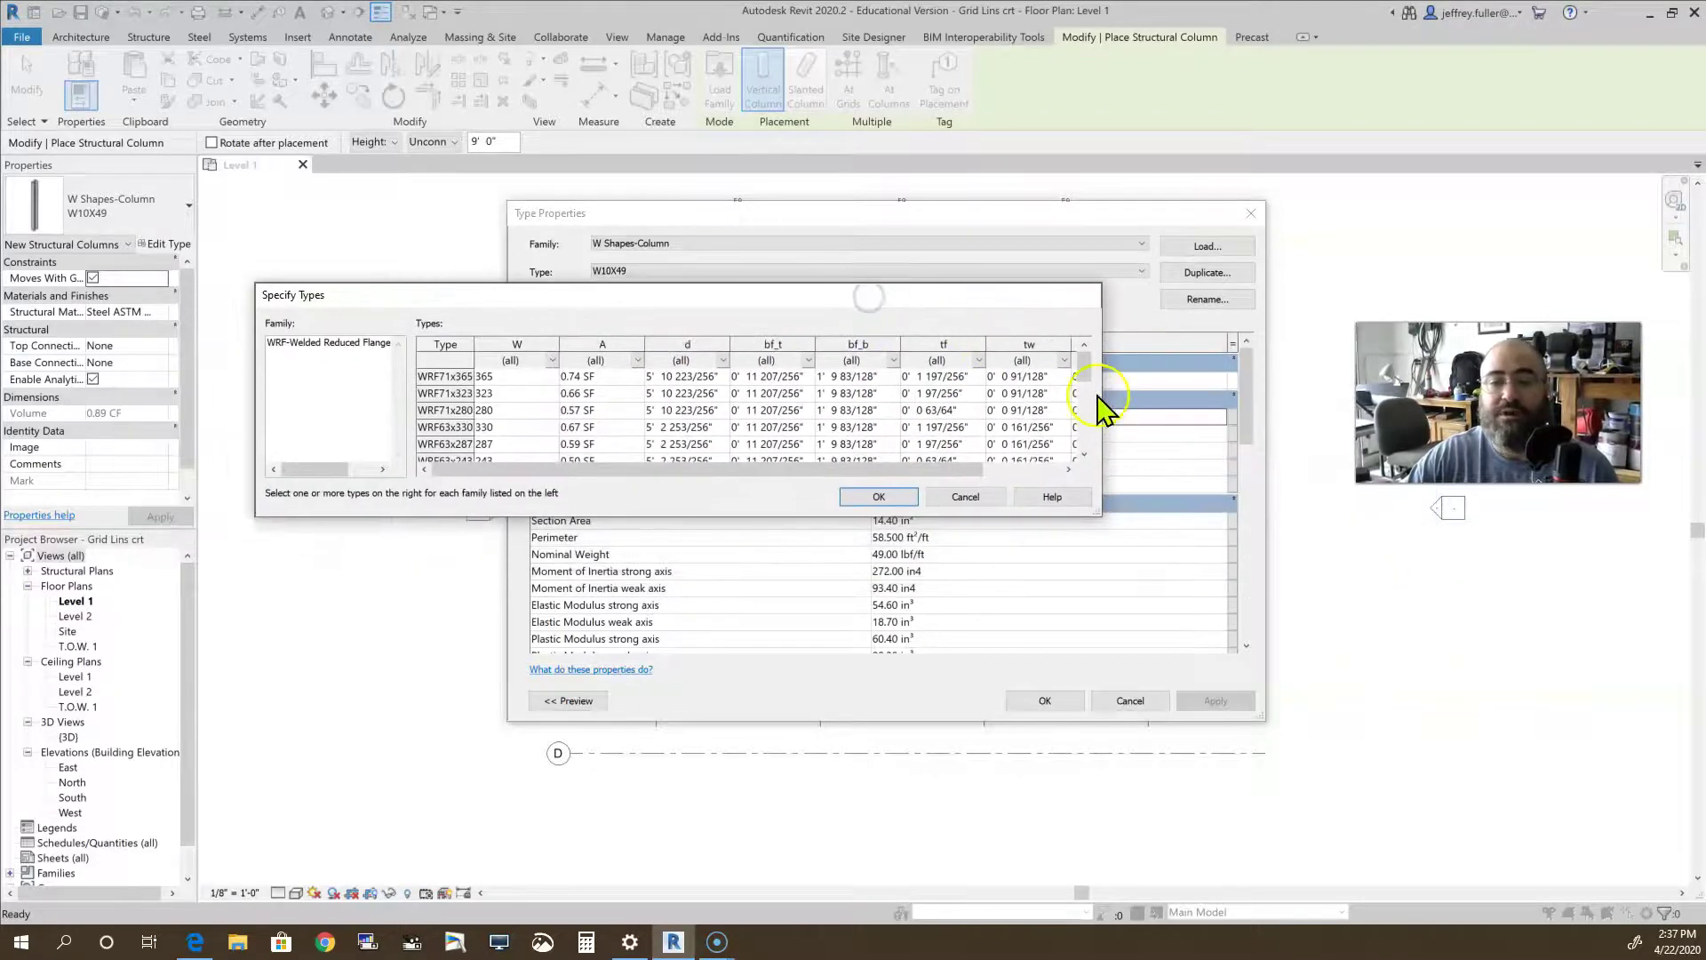
left_click_drag(762, 471, 656, 485)
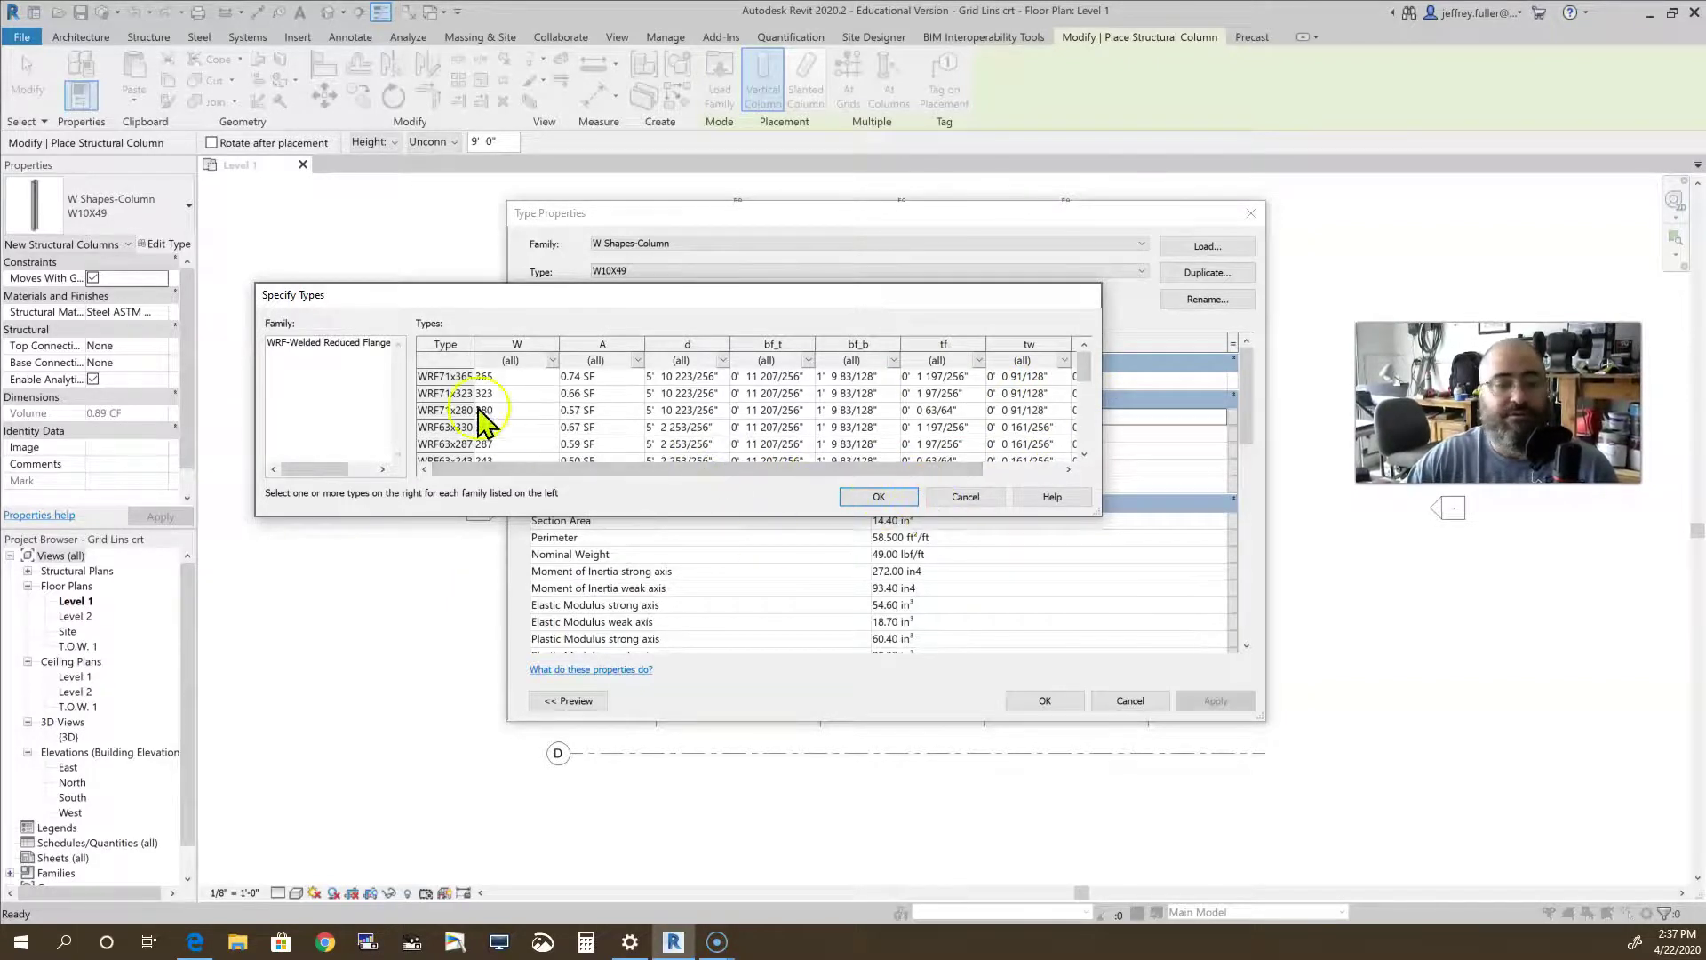
scroll(507, 439, "down", 1)
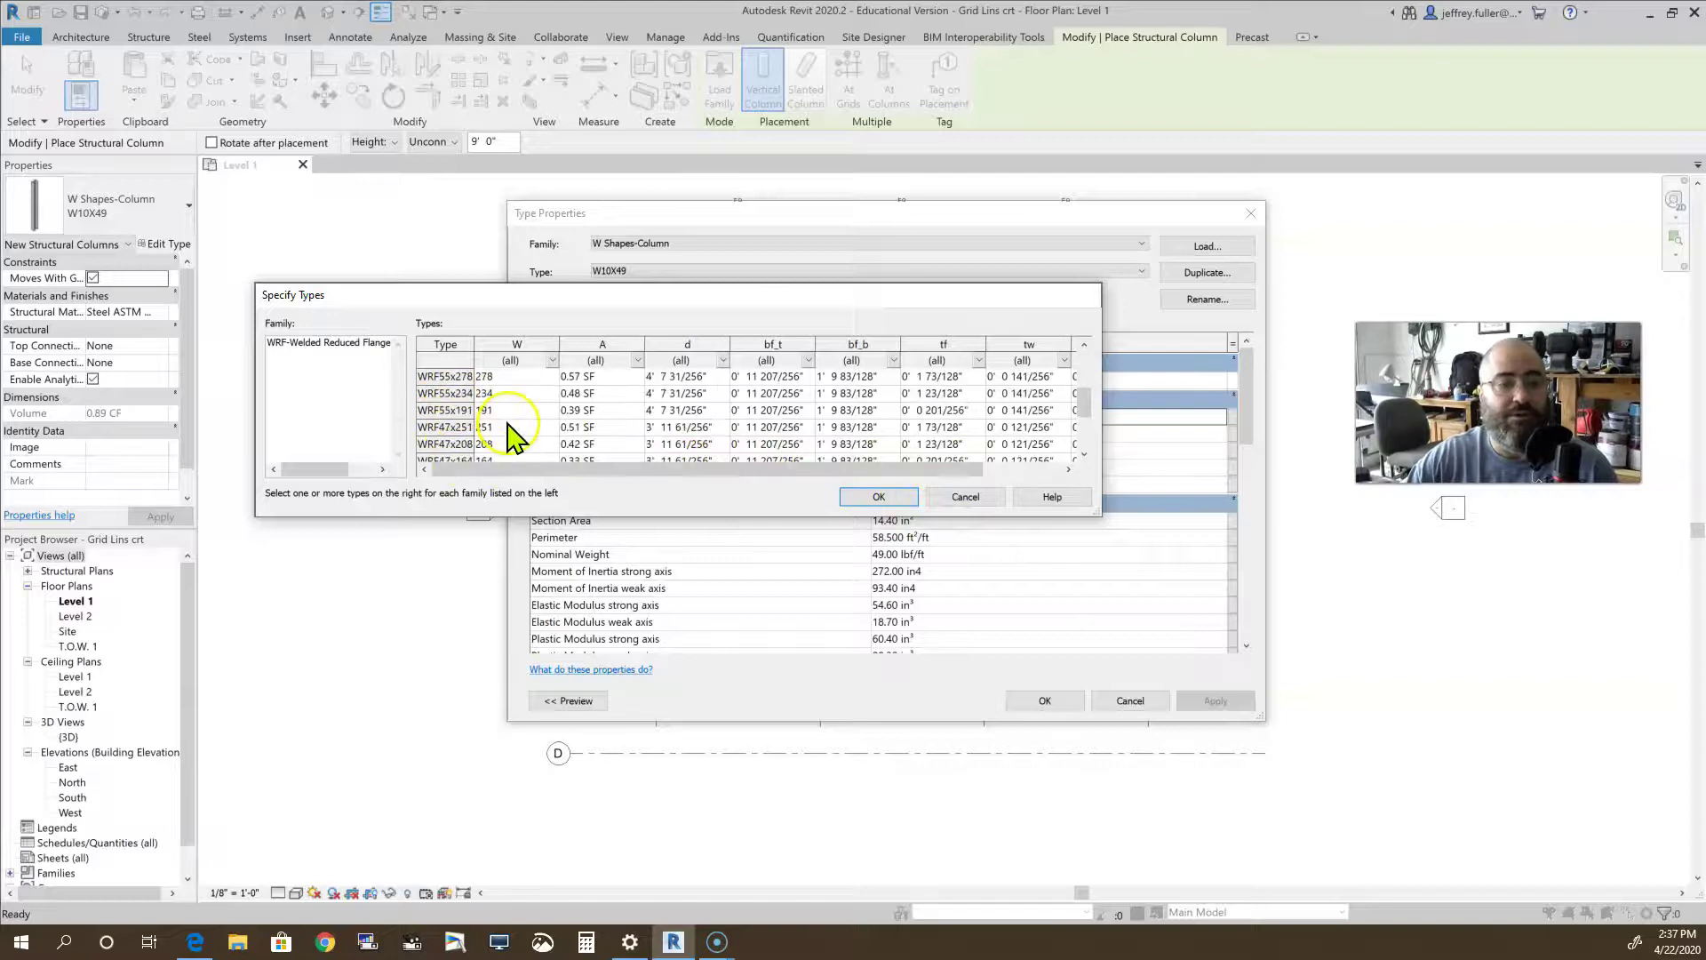
left_click(454, 410)
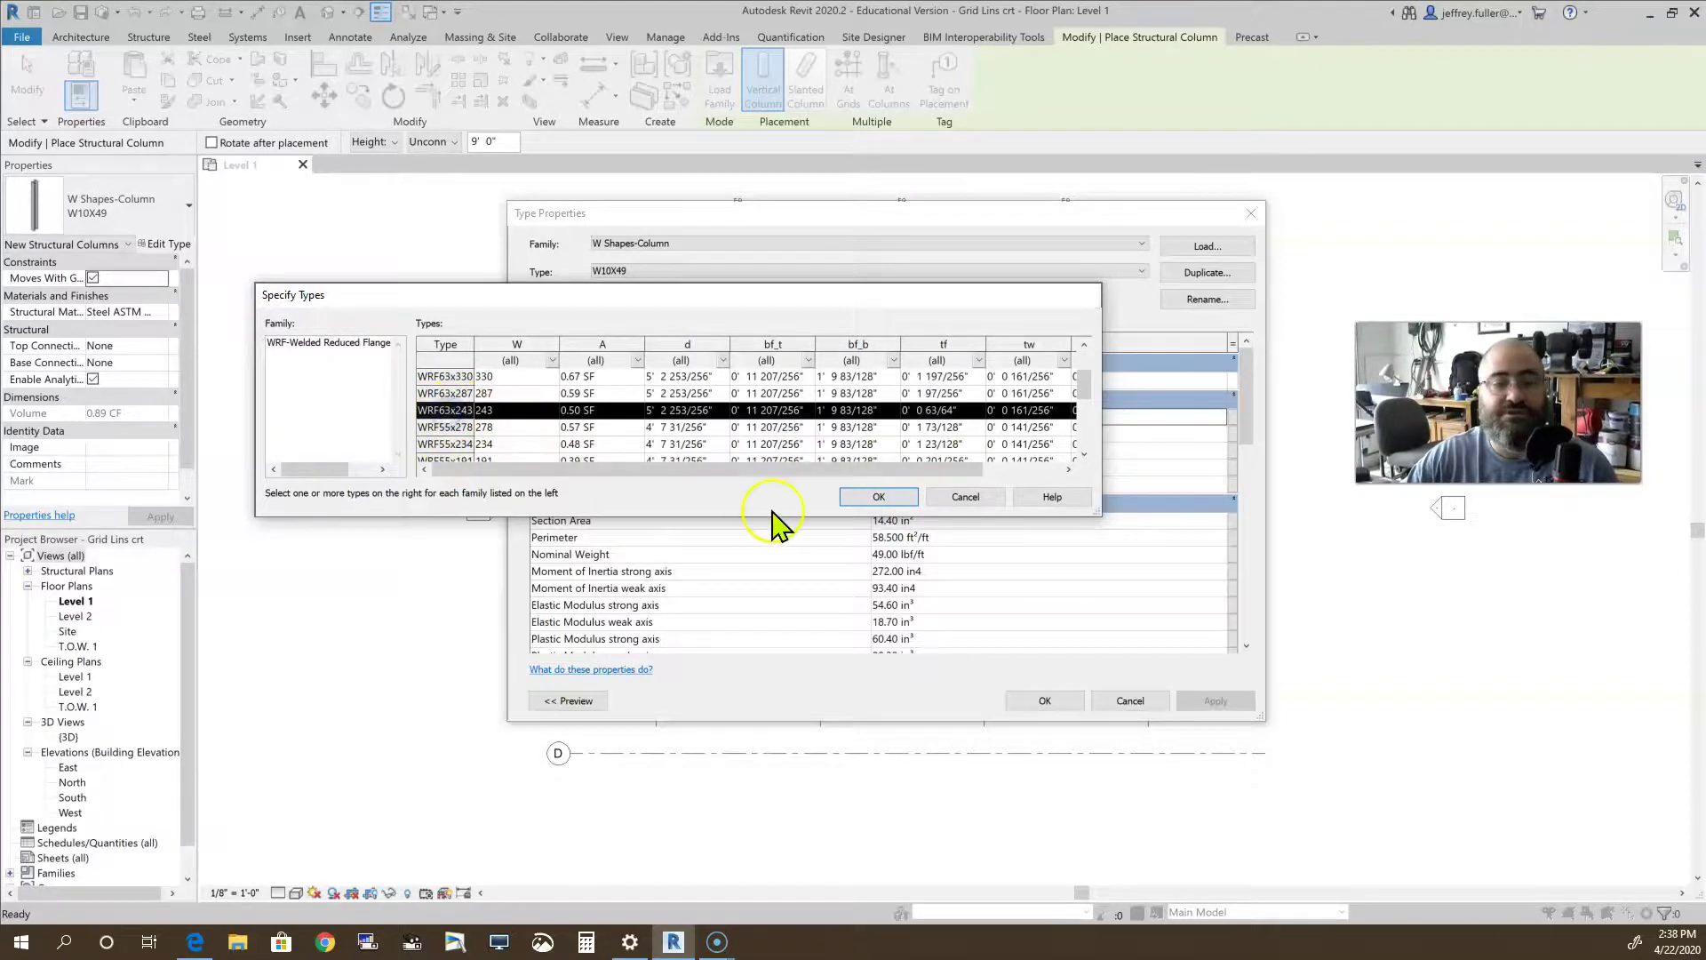
left_click(879, 499)
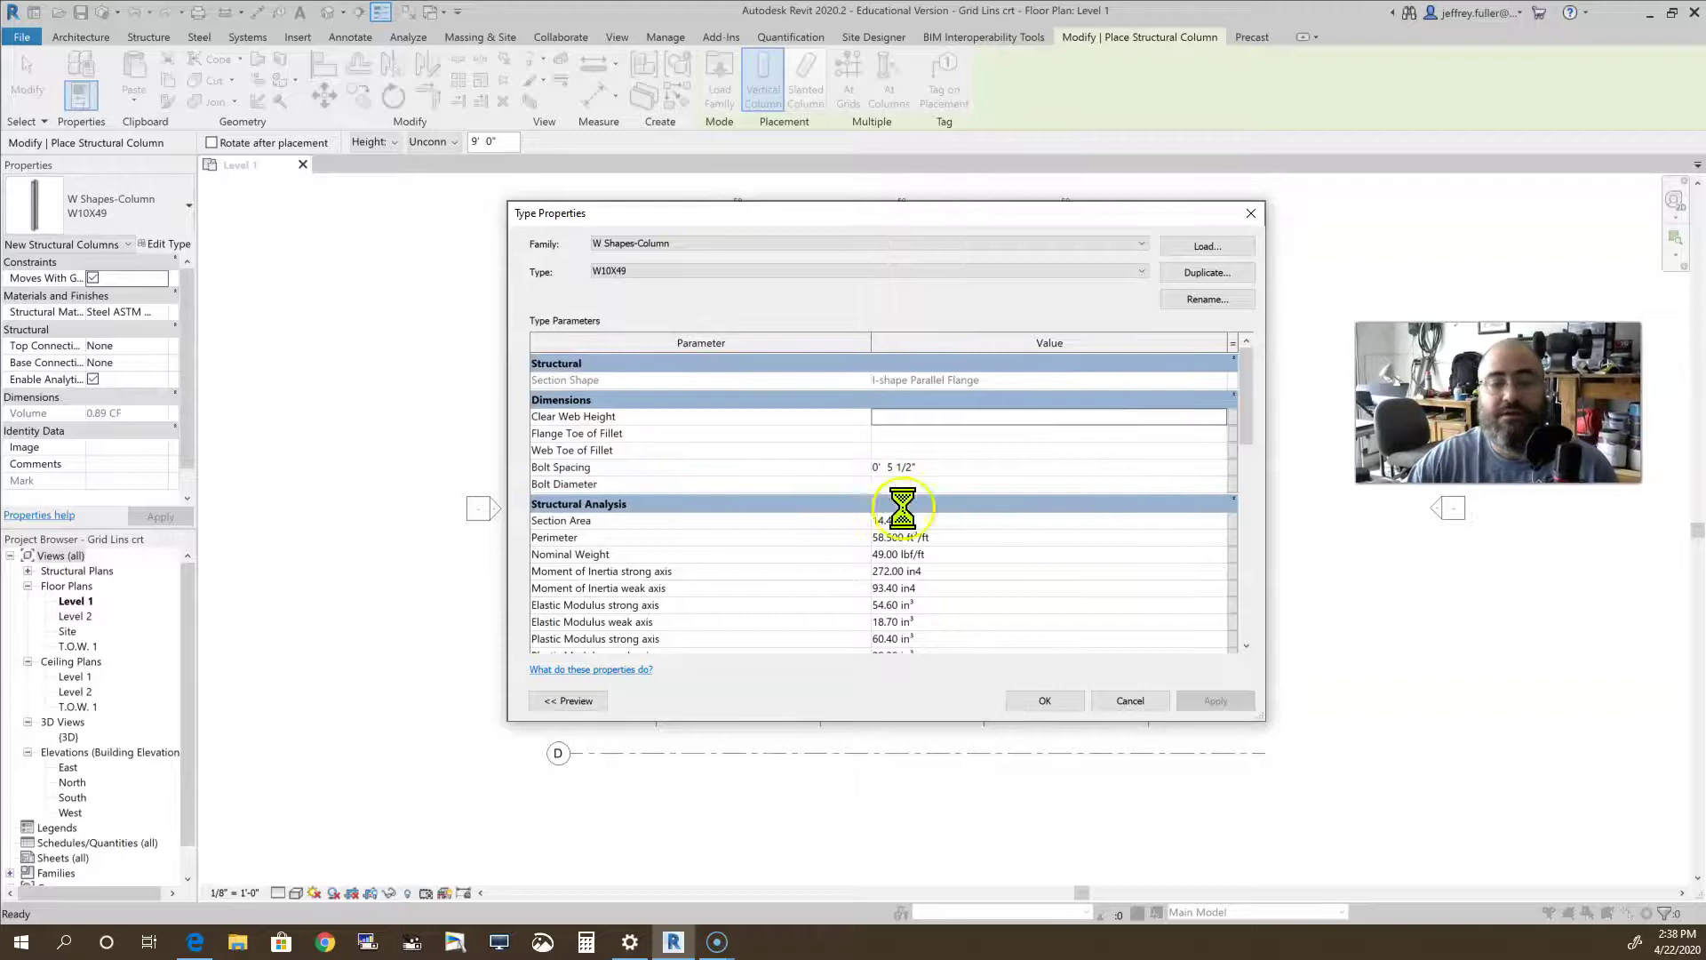
Accept the WRF63x243 type, place one column on grid line C, then exit placement
left_click(1046, 701)
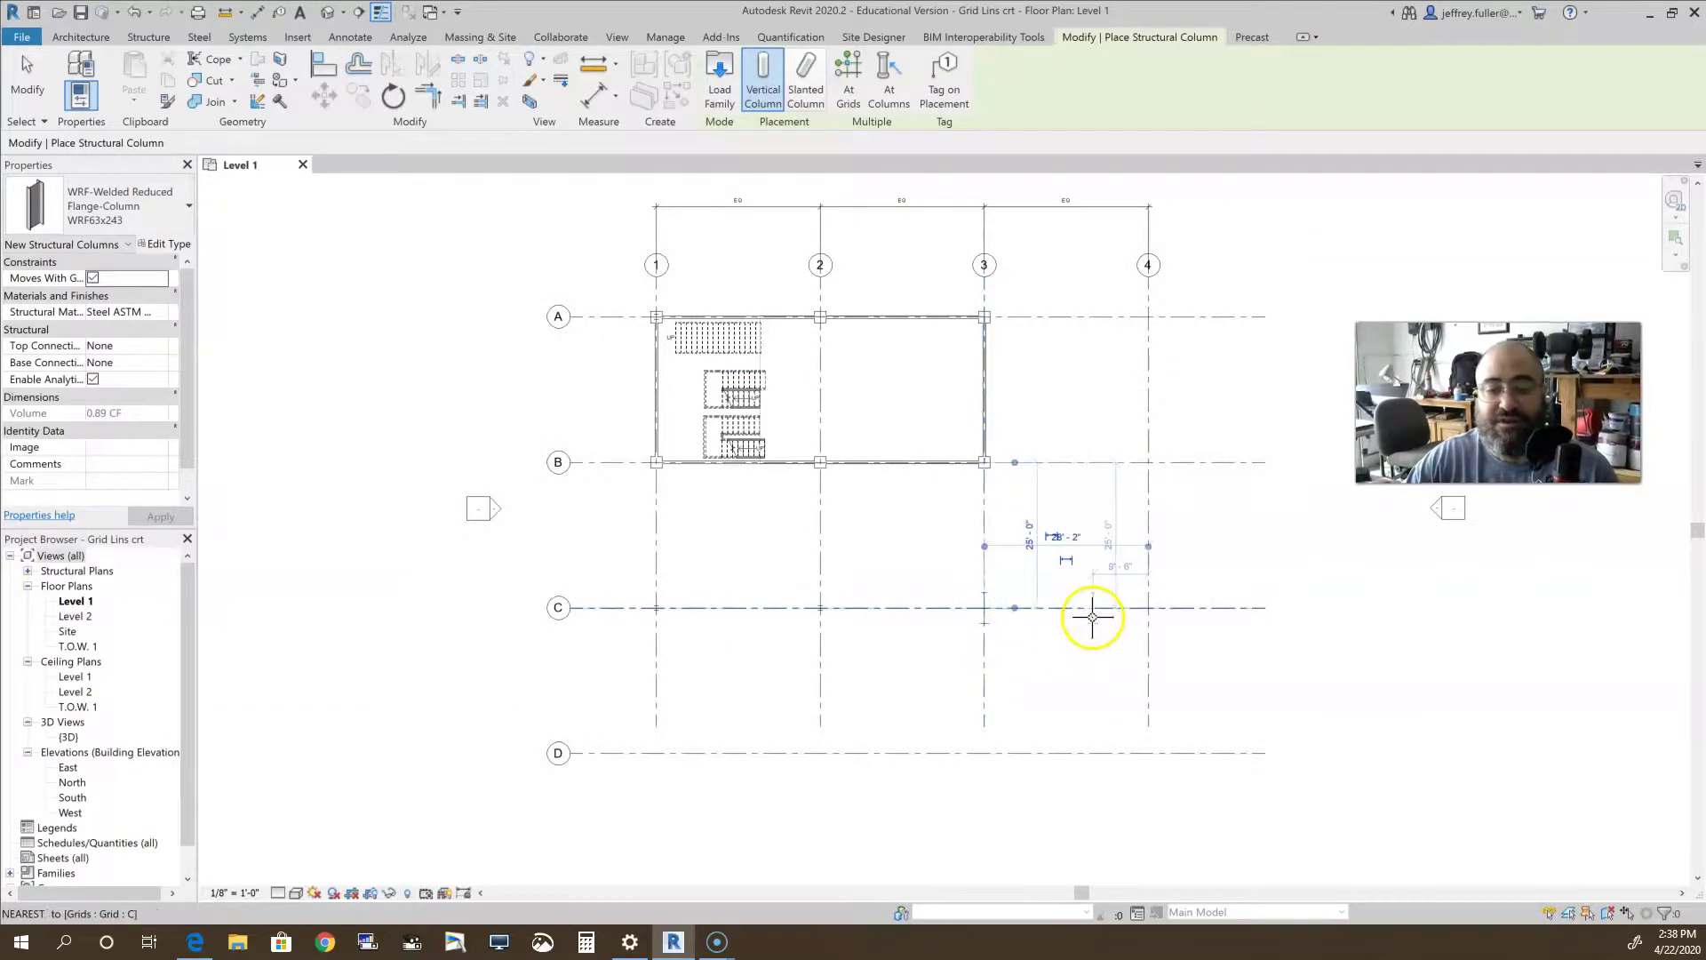
scroll(1090, 622, "up", 5)
left_click(1240, 593)
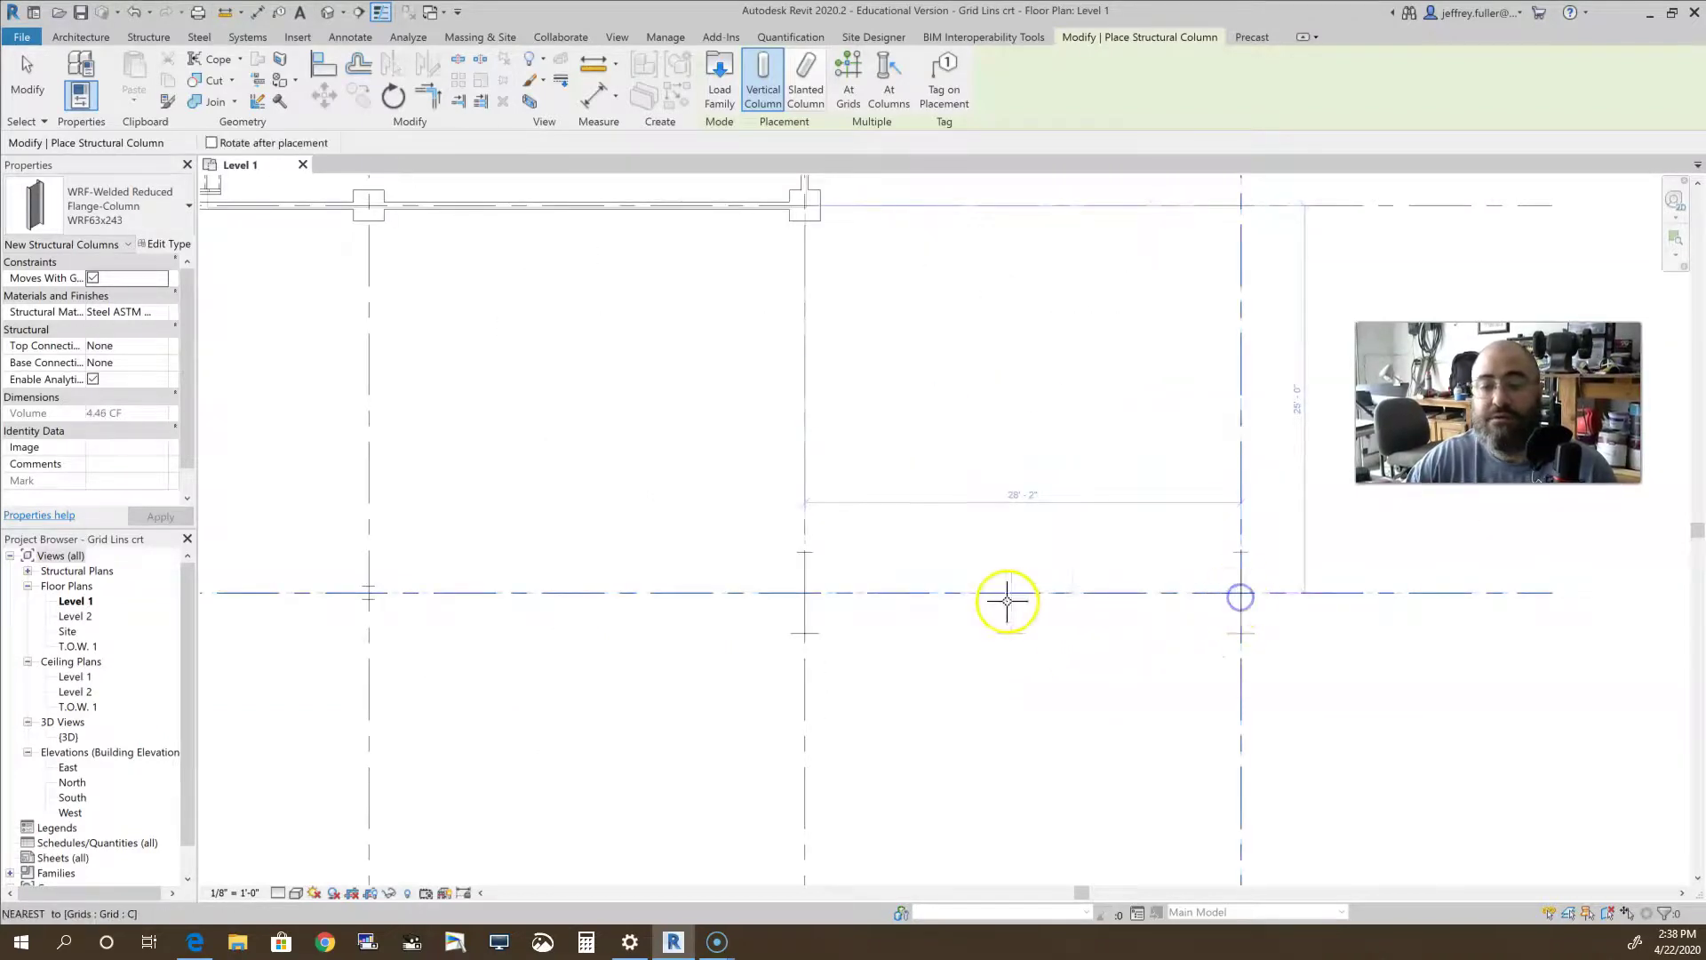
scroll(1005, 602, "down", 2)
scroll(1004, 602, "down", 4)
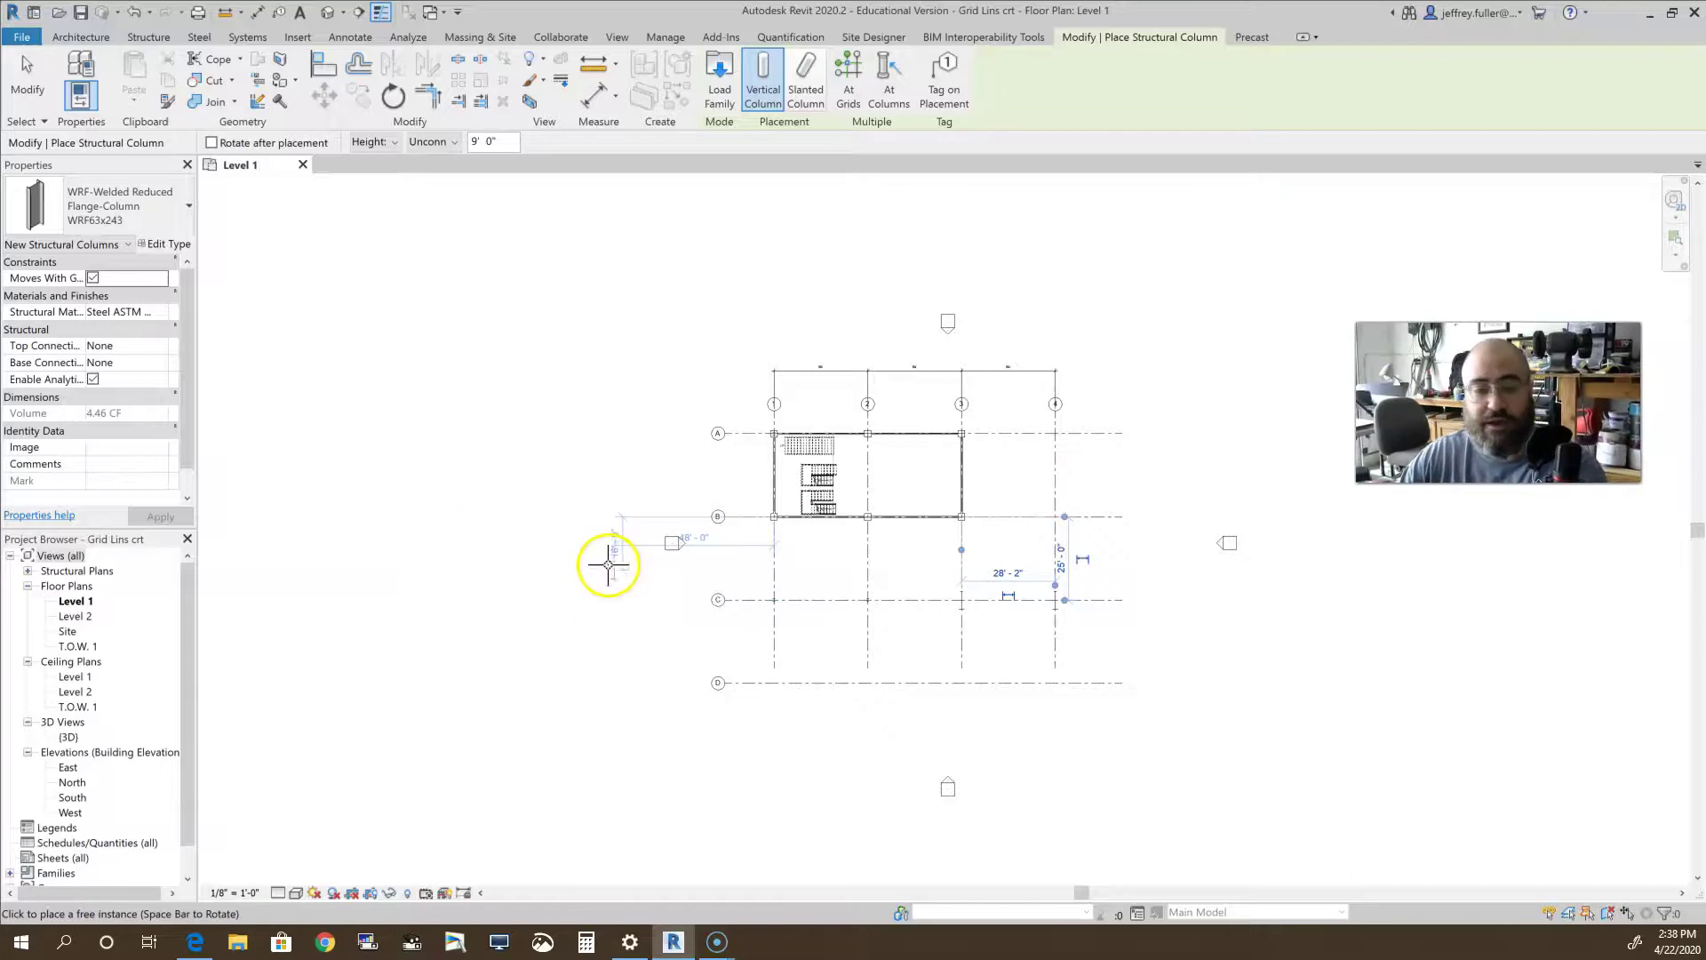
key("Escape")
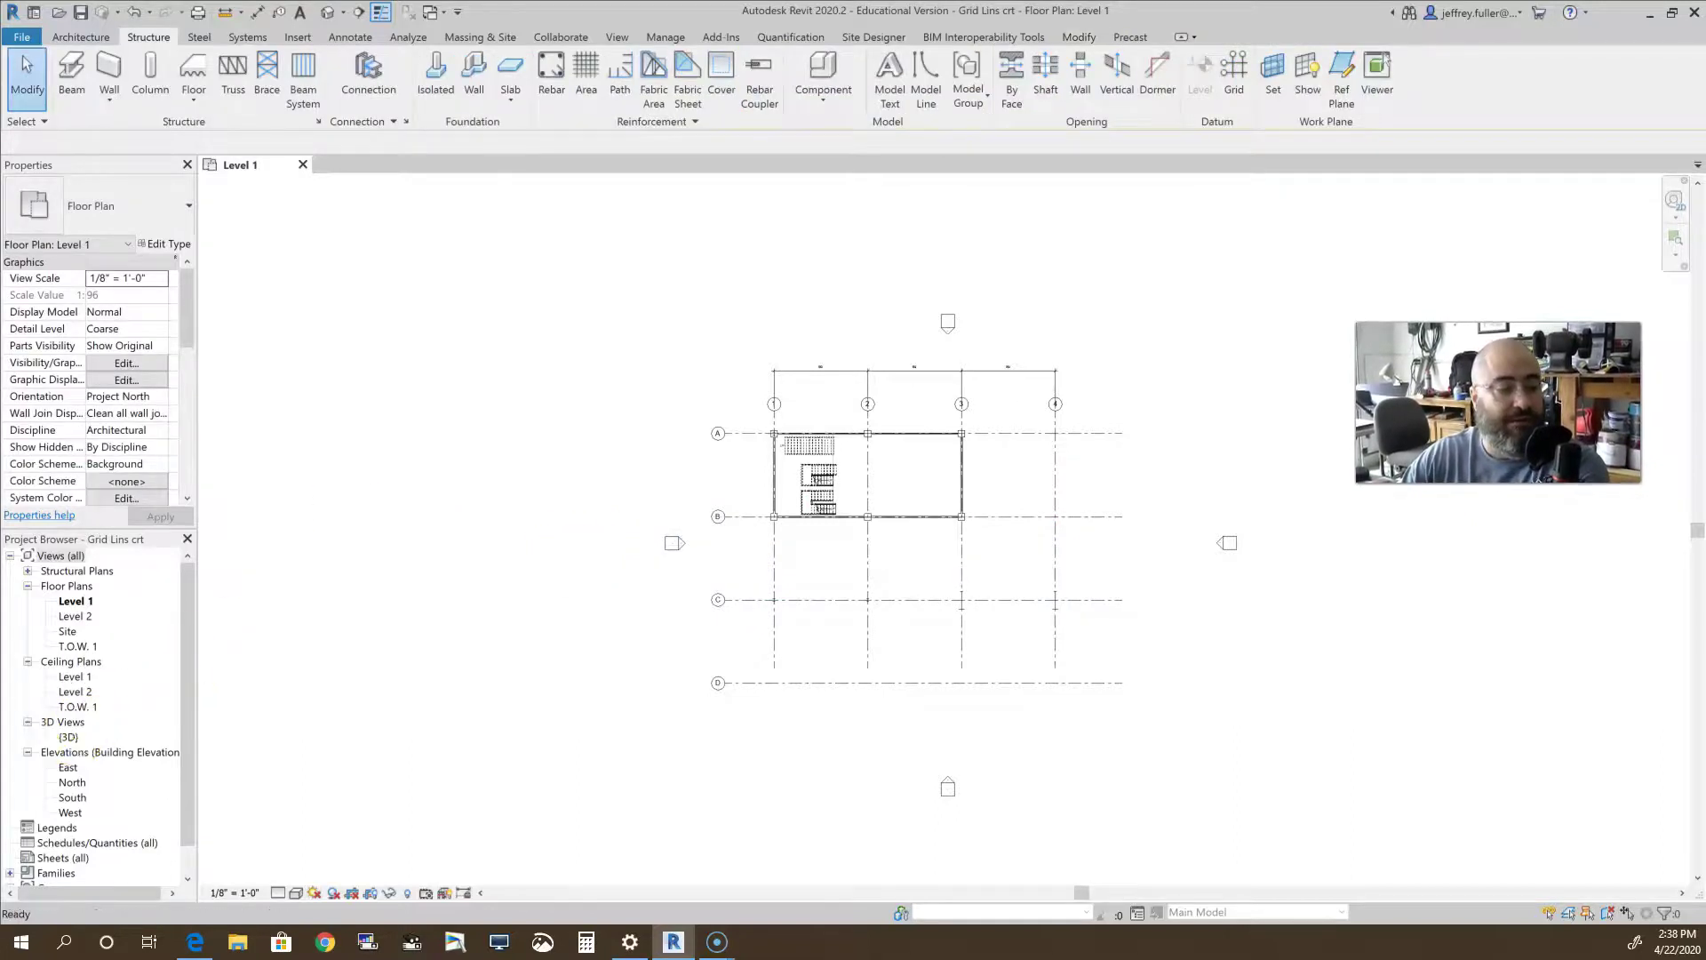
Open the {3D} view and zoom in and out to inspect the placed columns
double_click(71, 737)
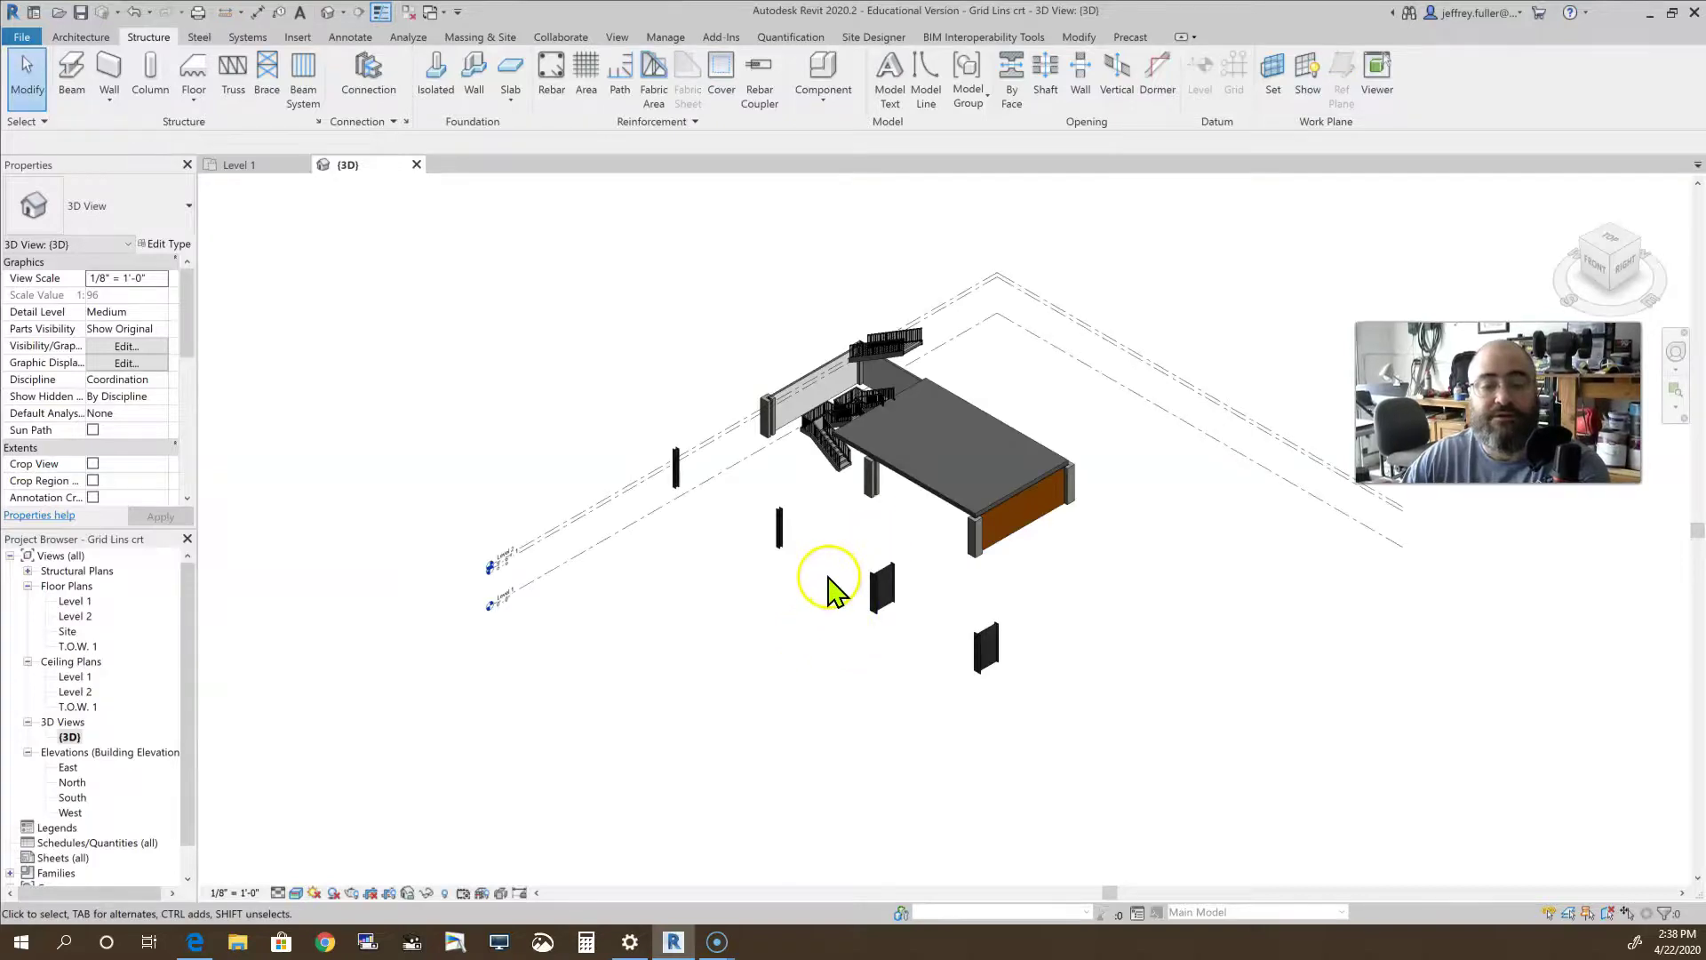
scroll(827, 587, "up", 3)
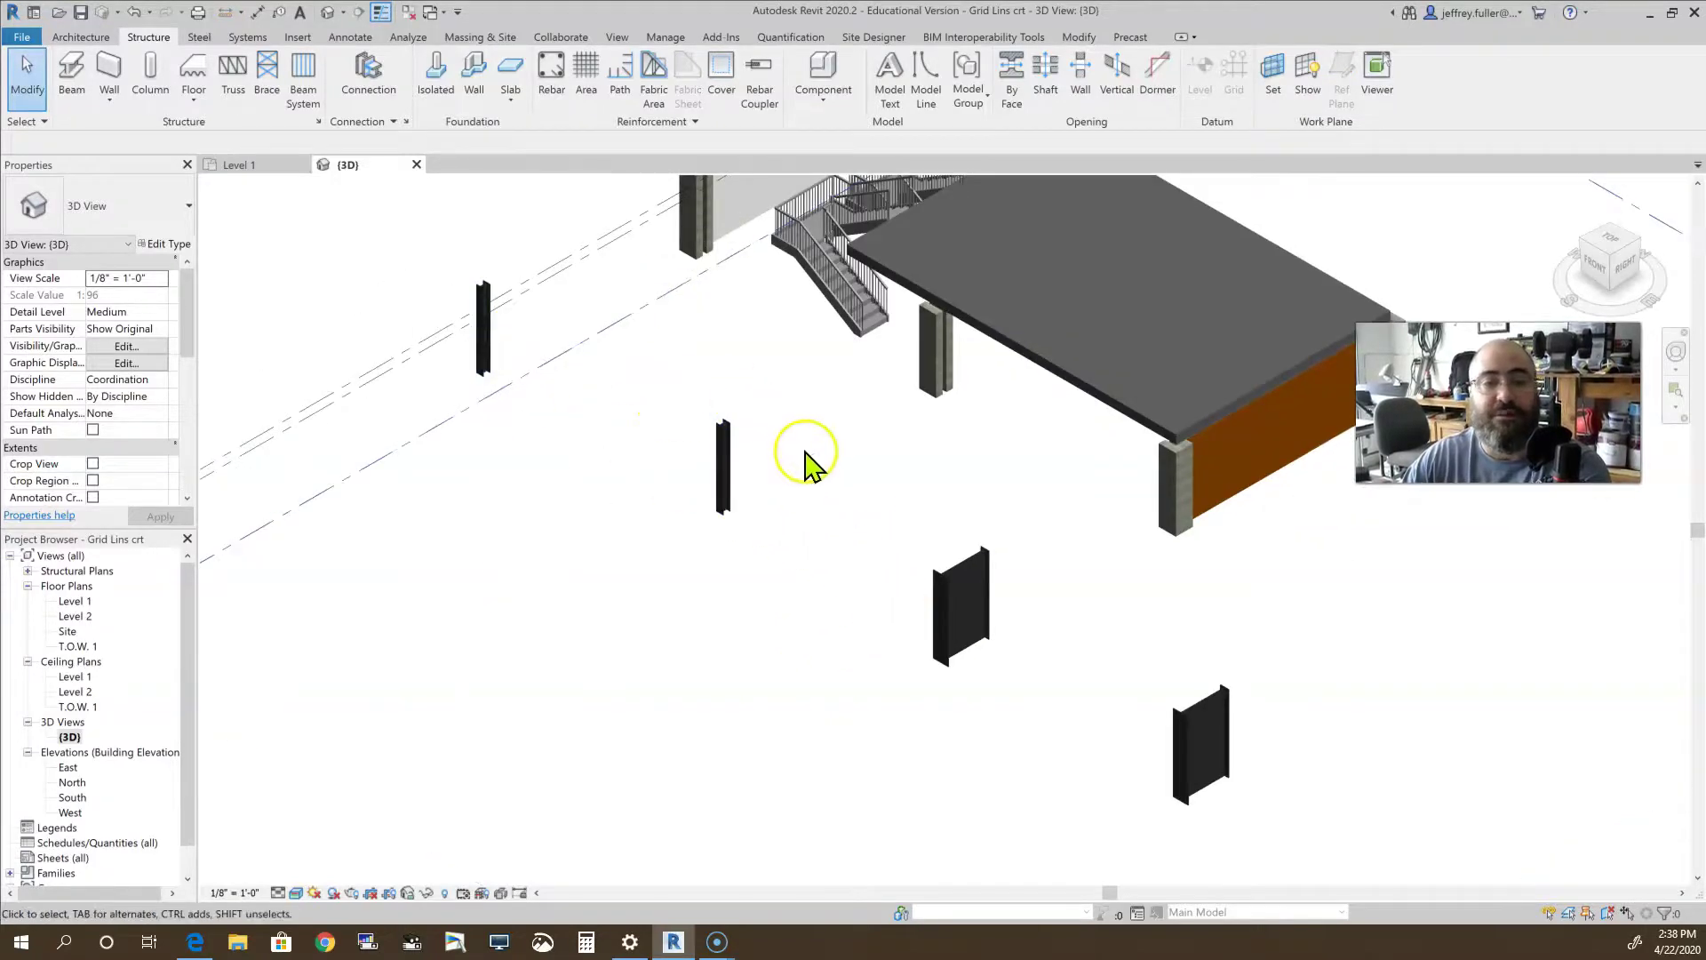
scroll(805, 462, "down", 3)
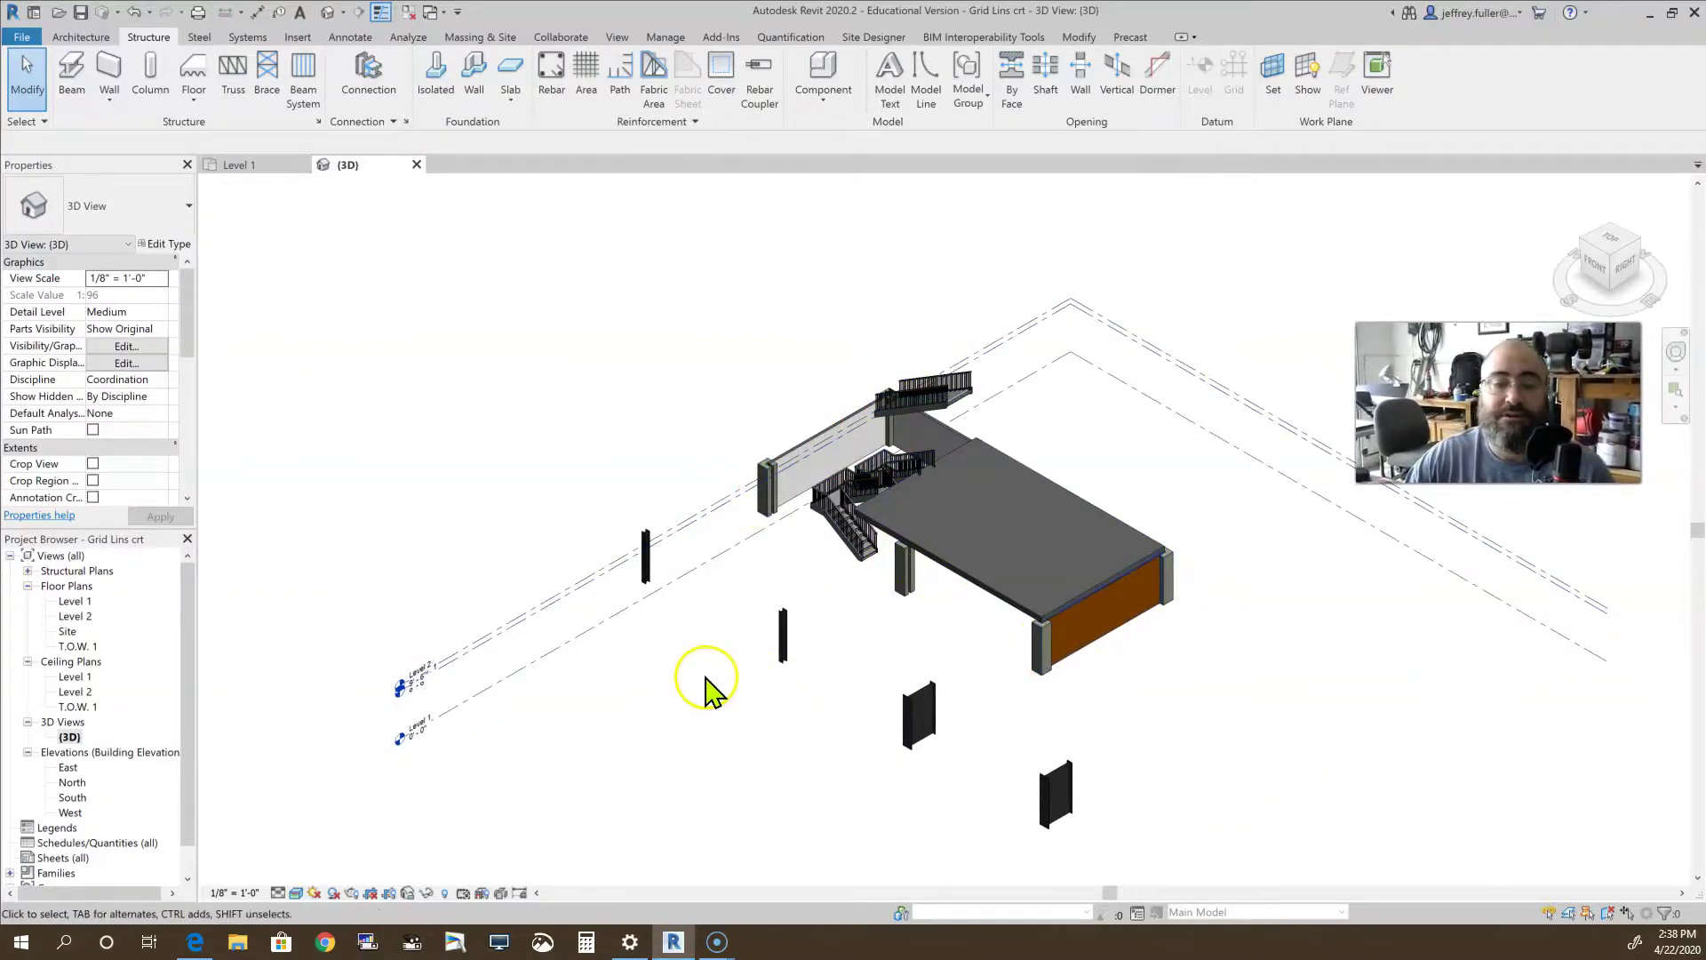
scroll(907, 728, "down", 1)
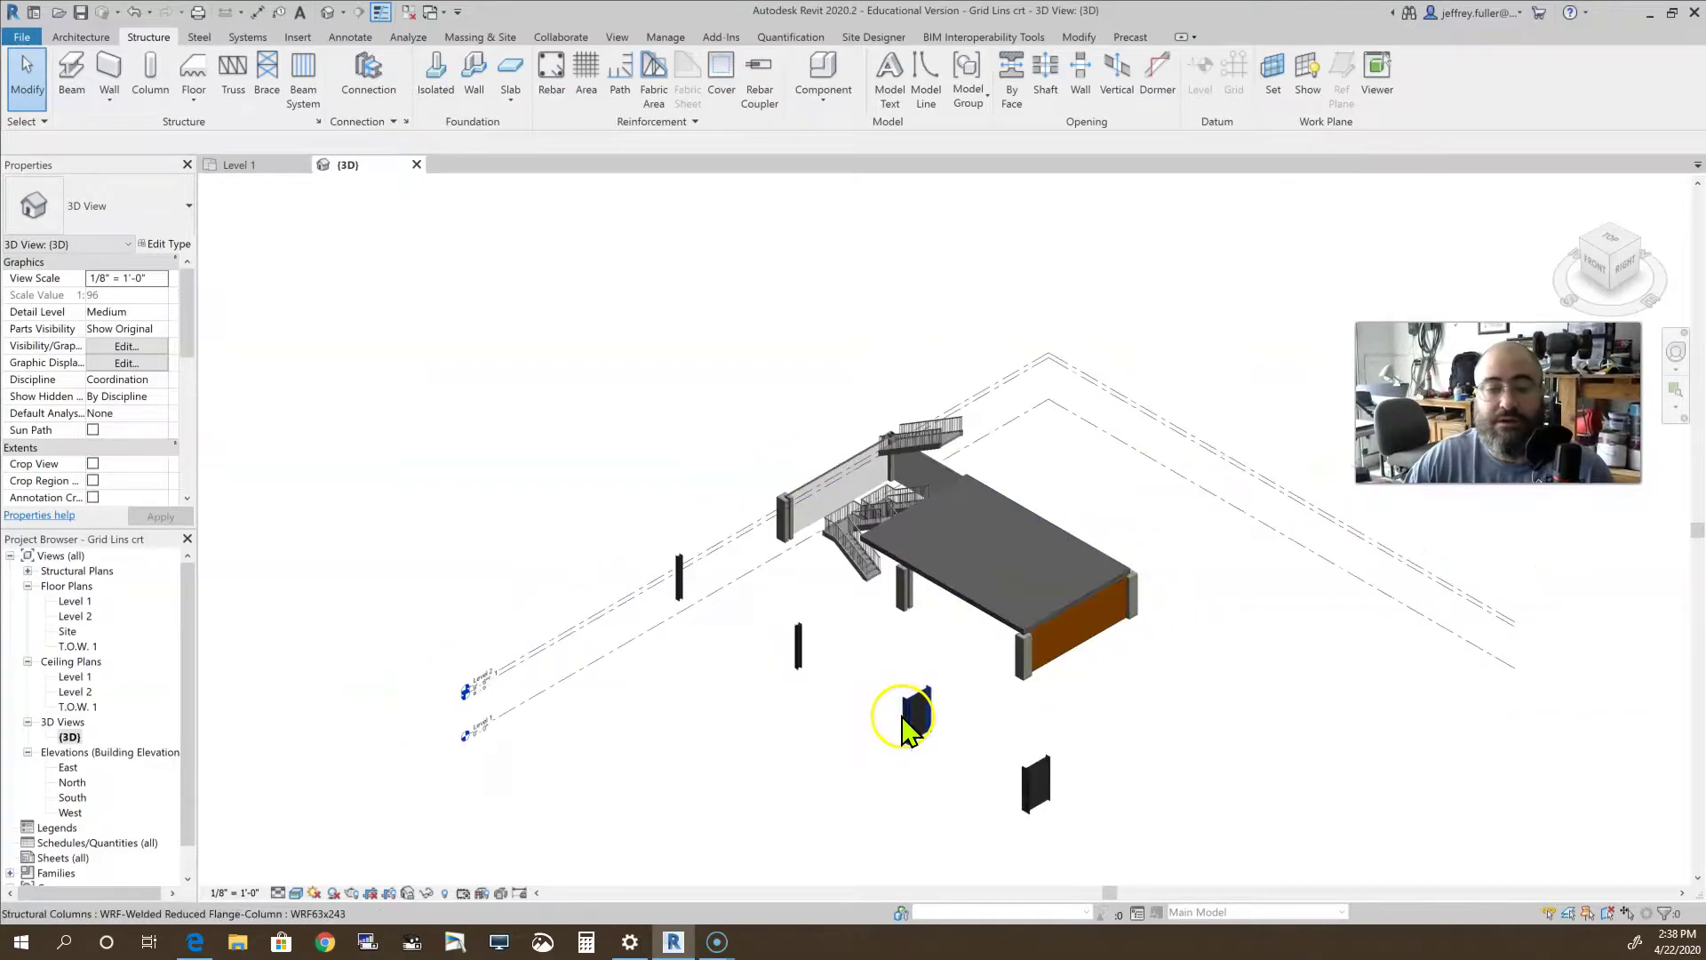
scroll(876, 715, "up", 3)
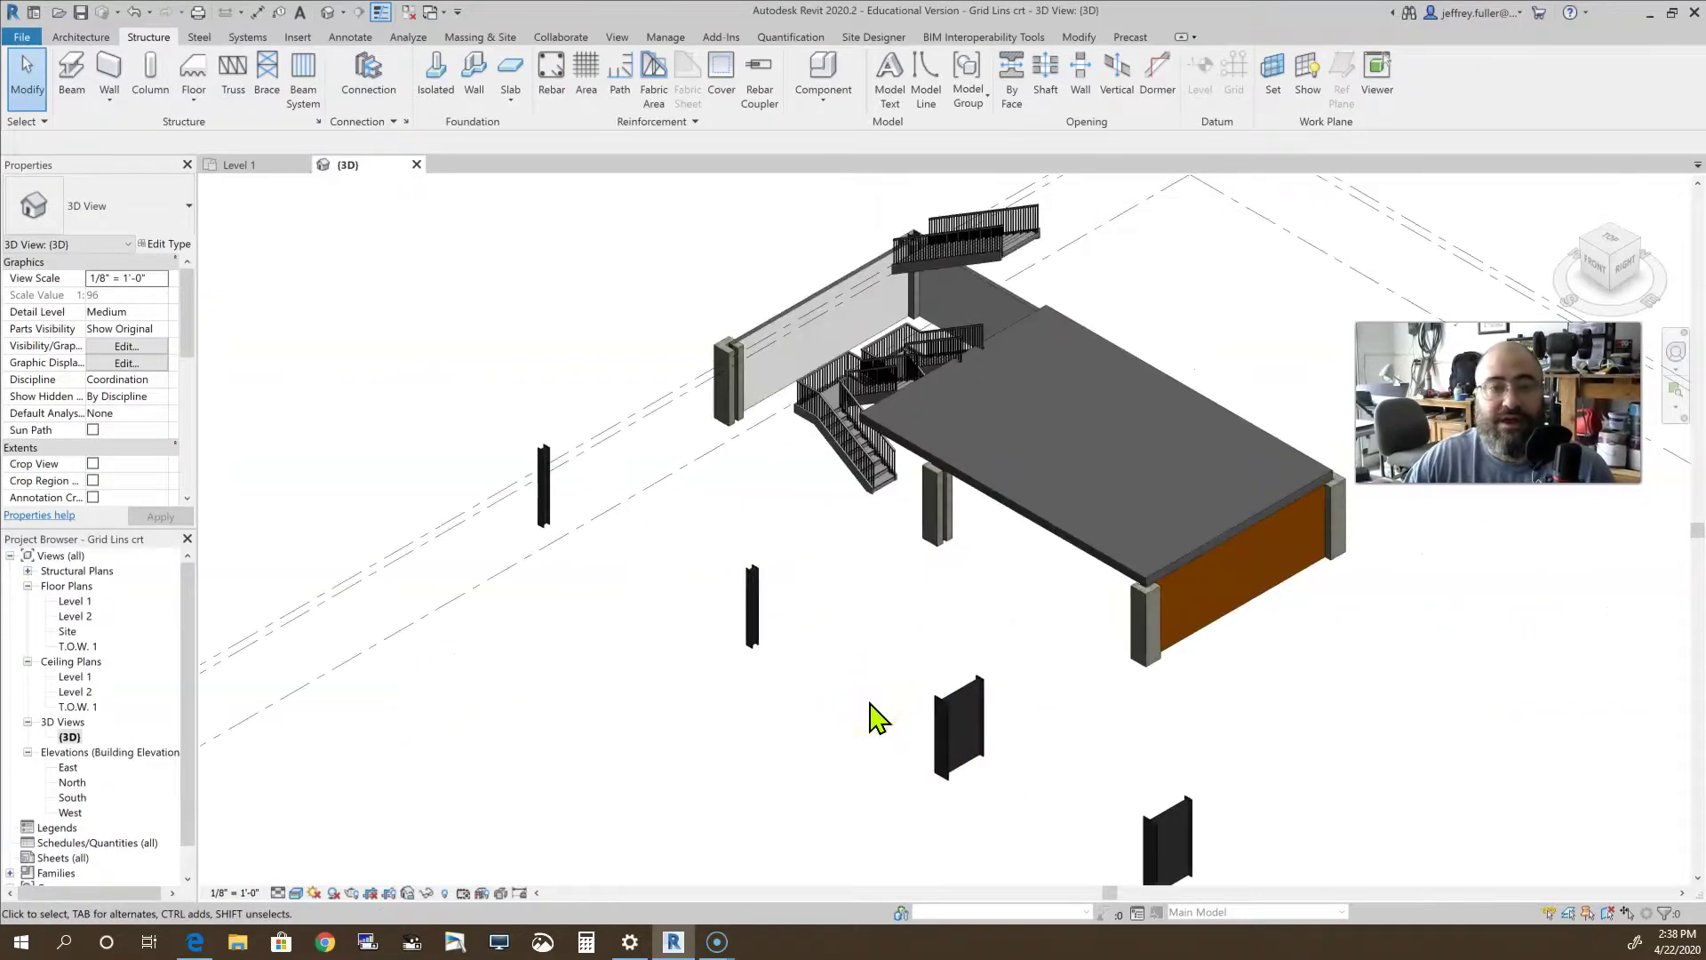